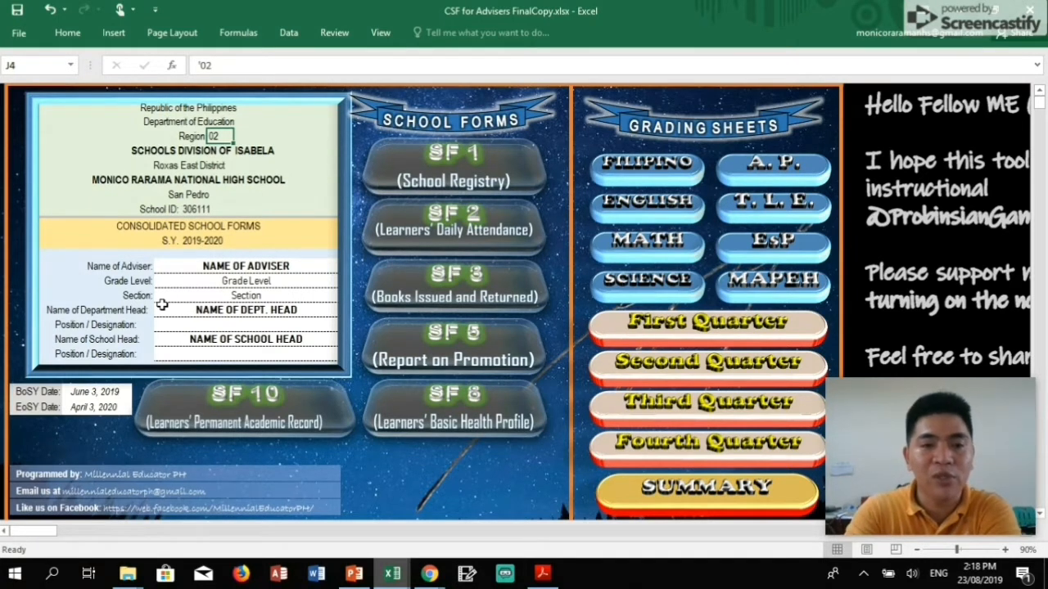
left_click(162, 153)
left_click(249, 152)
left_click(182, 155)
left_click(246, 153)
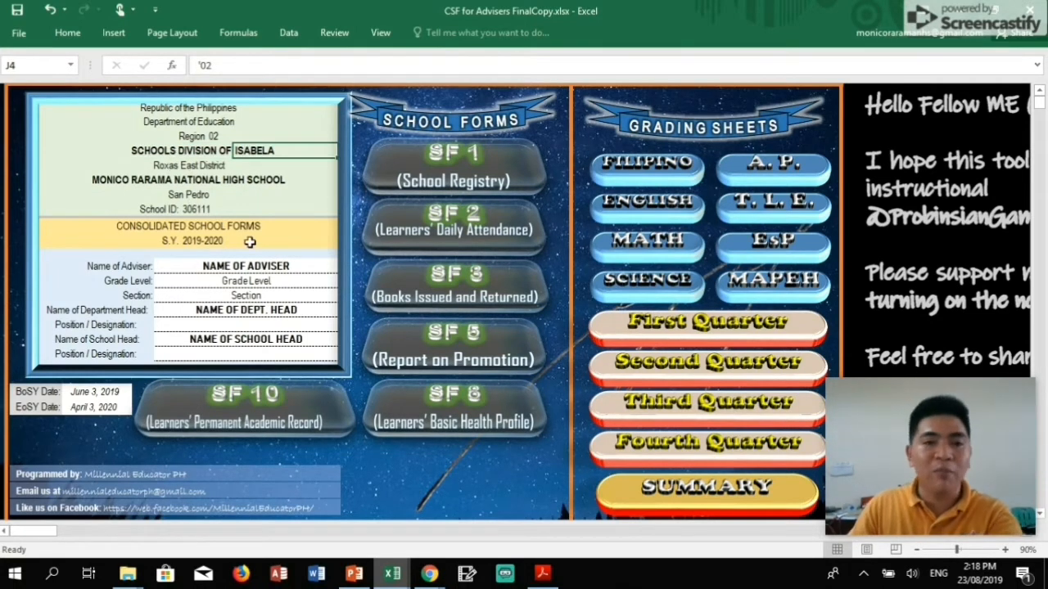
key("Down")
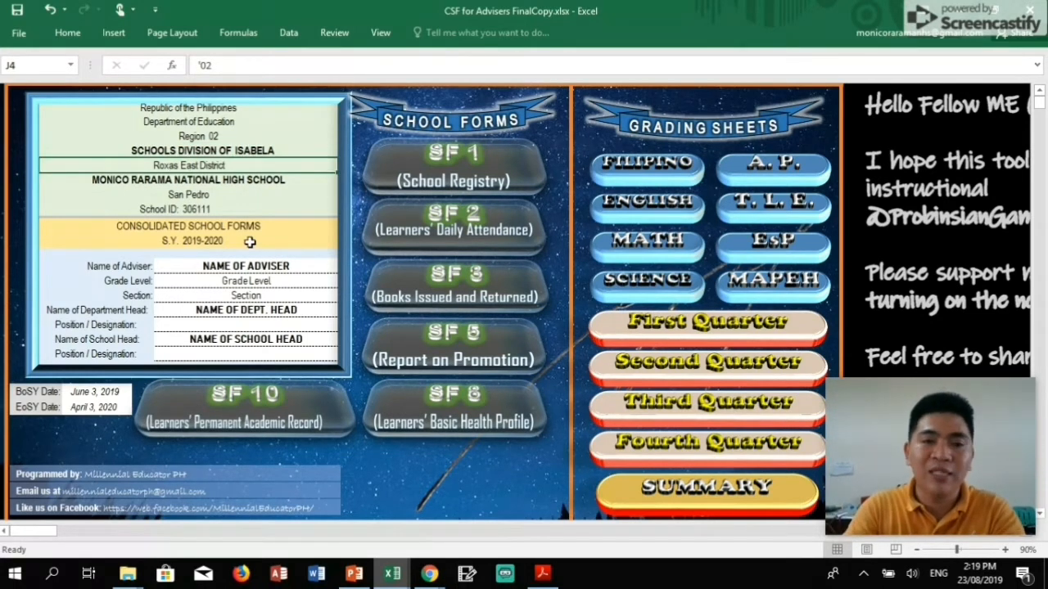
key("Down")
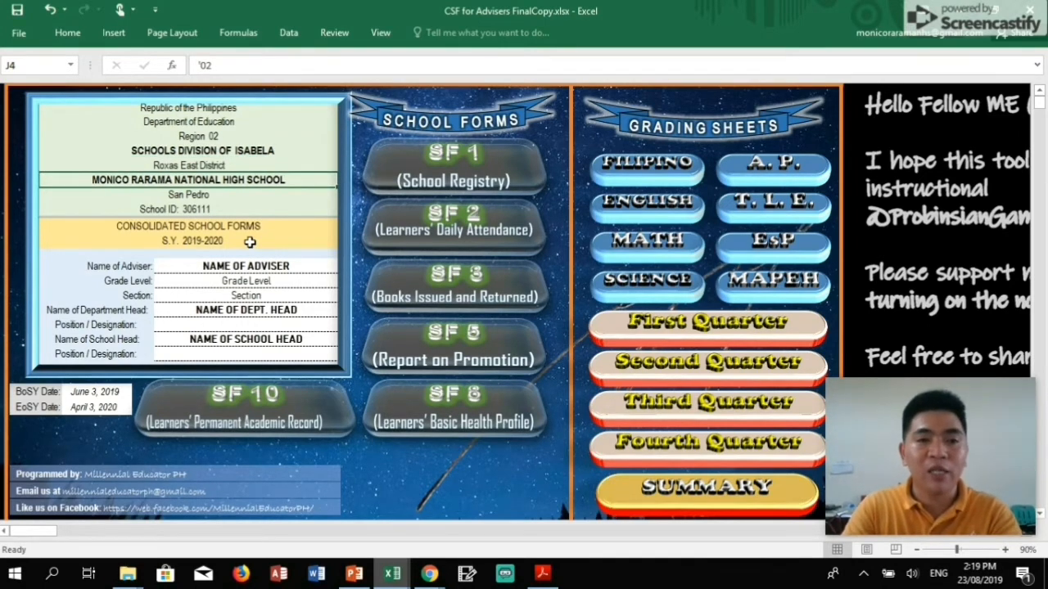
key("Down")
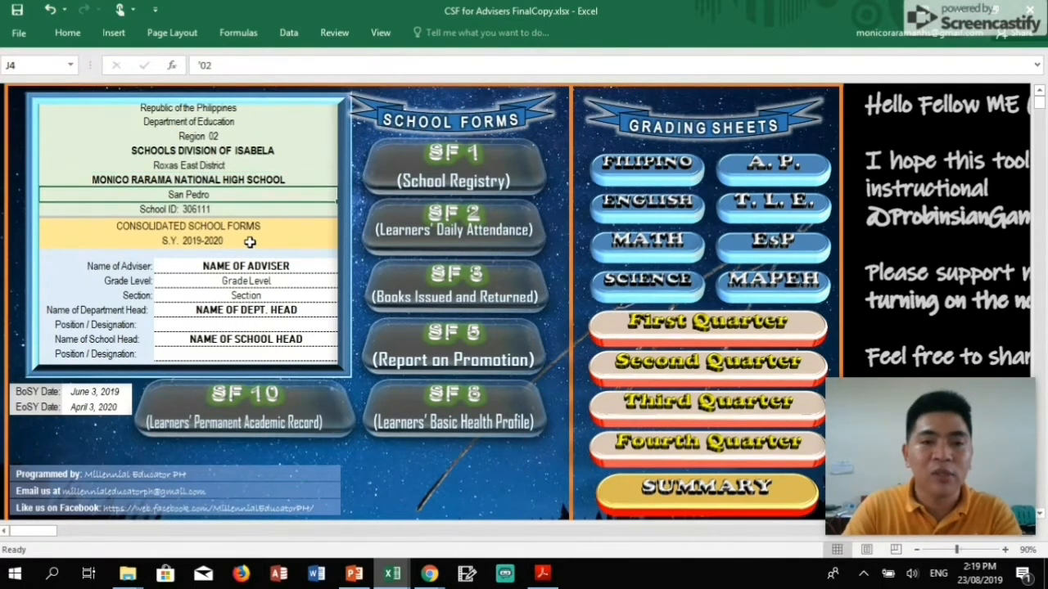
key("Down")
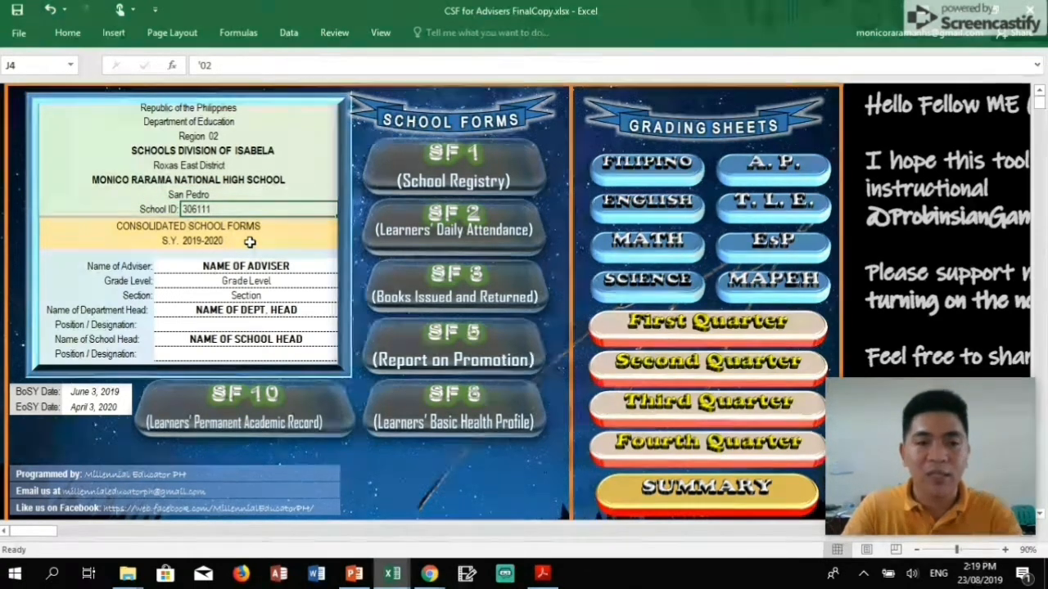
key("Down")
key("Down")
key("Up")
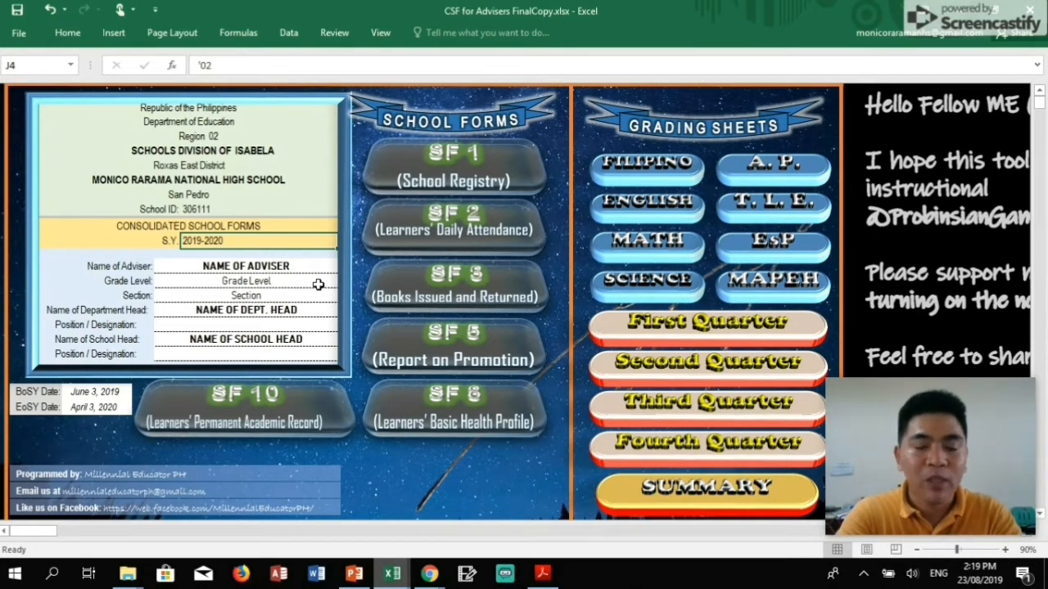
Enter the adviser's name in capitals, Grade Level 8 and Section Wisdom.
key("Return")
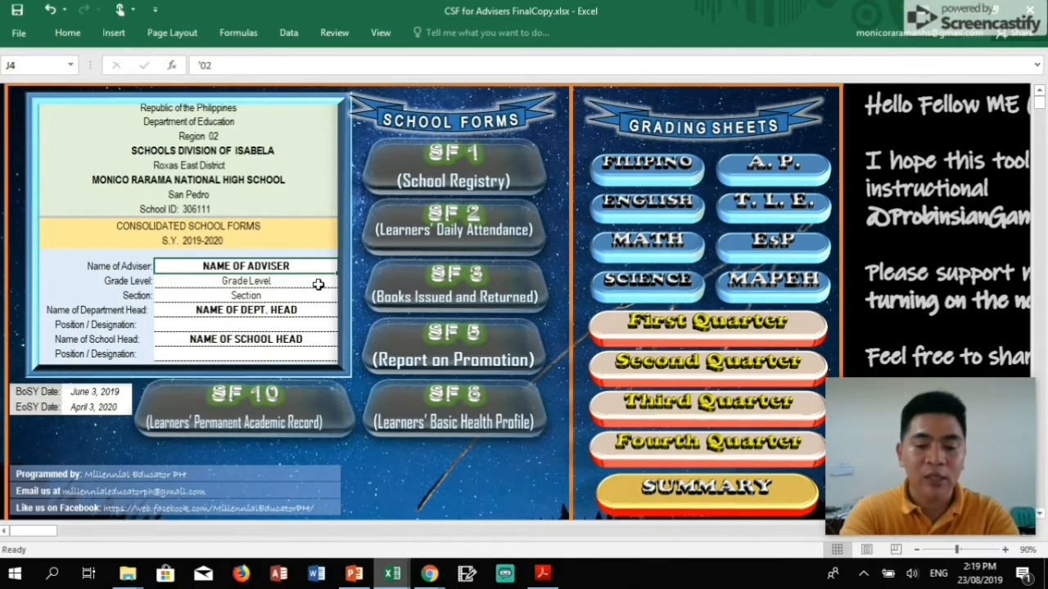
key("Caps_Lock")
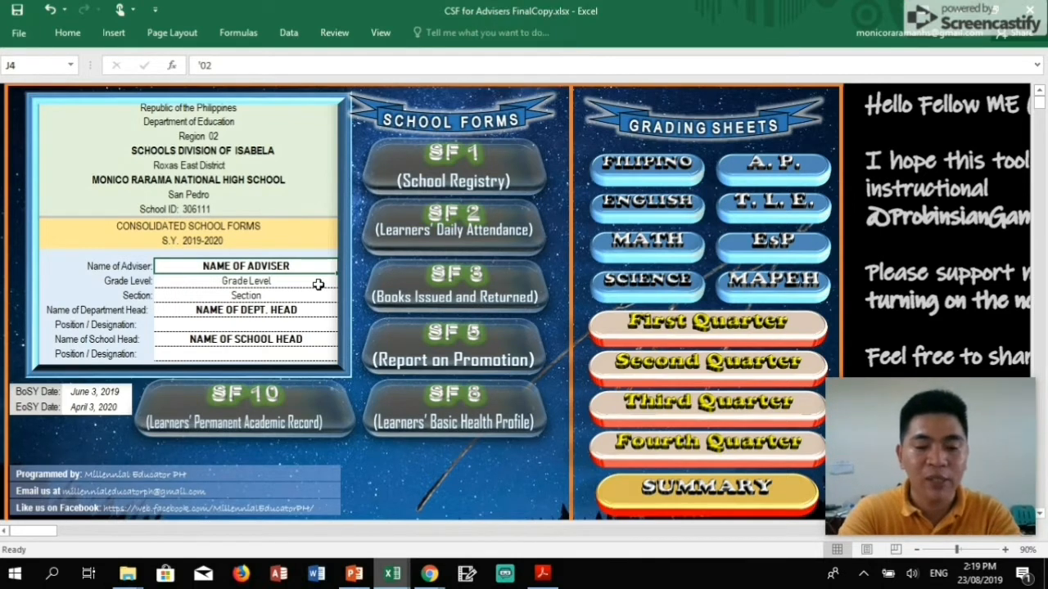
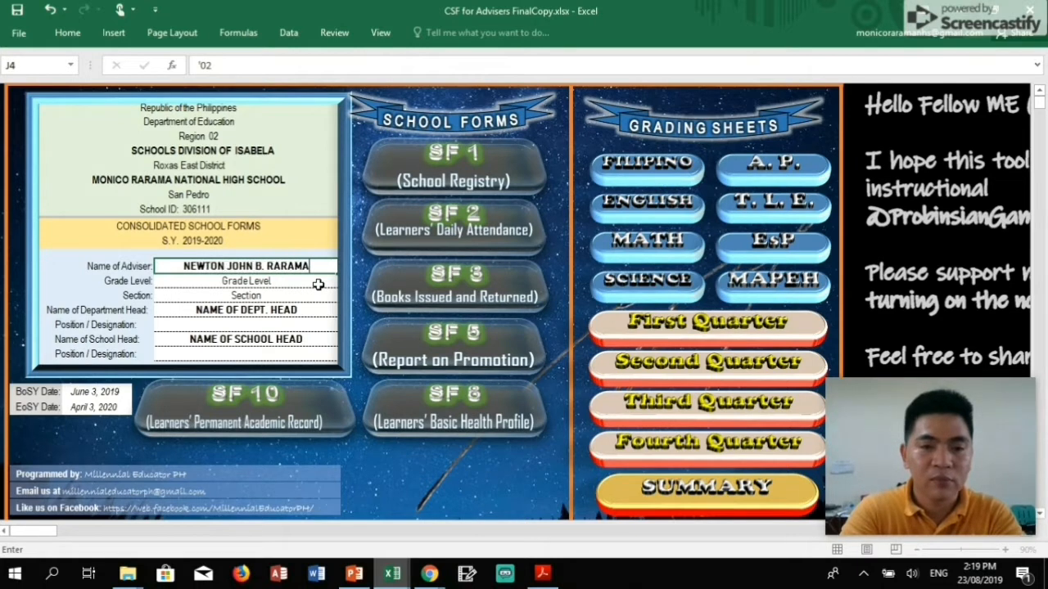
key("Return")
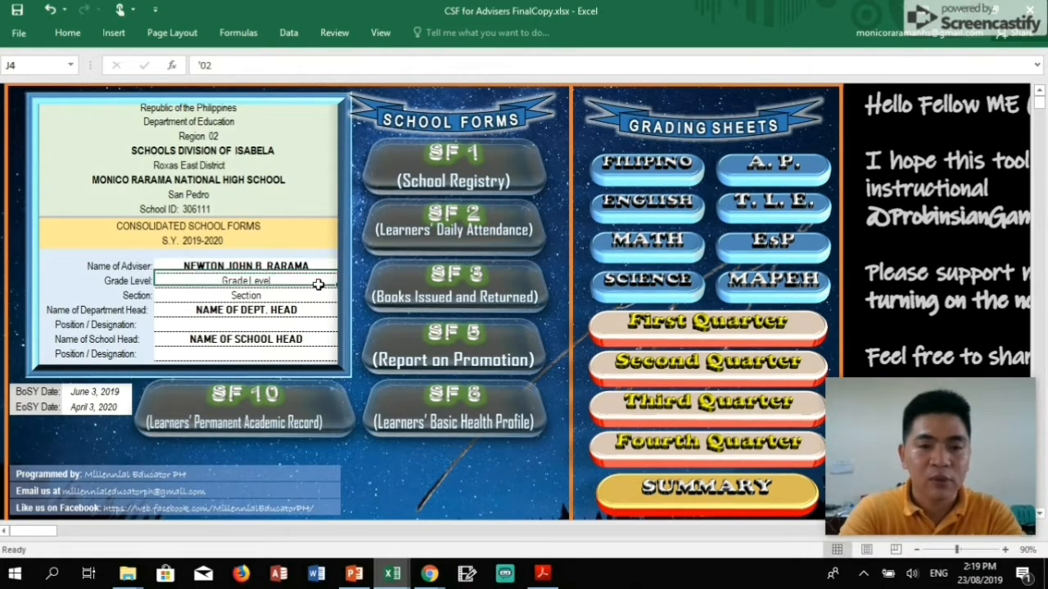
type("8")
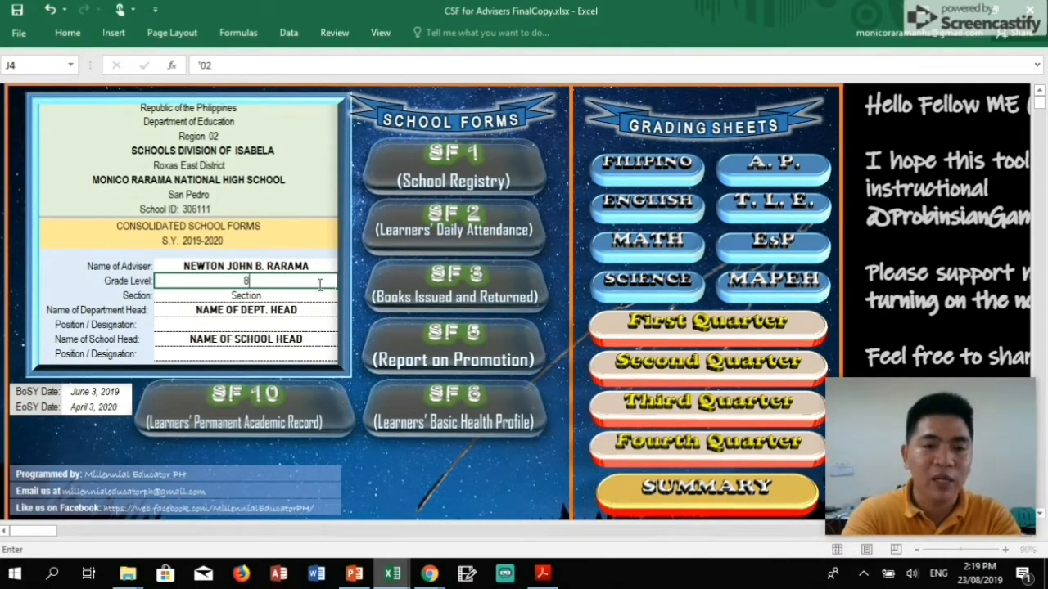
key("Return")
type("w")
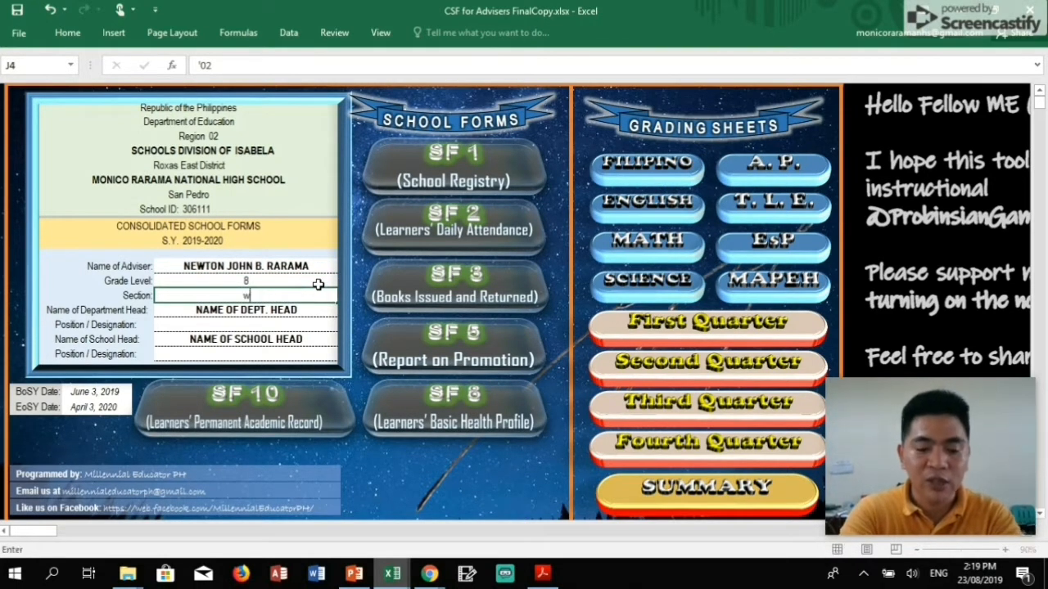
key("BackSpace")
key("Caps_Lock")
type("Wisdom")
key("Return")
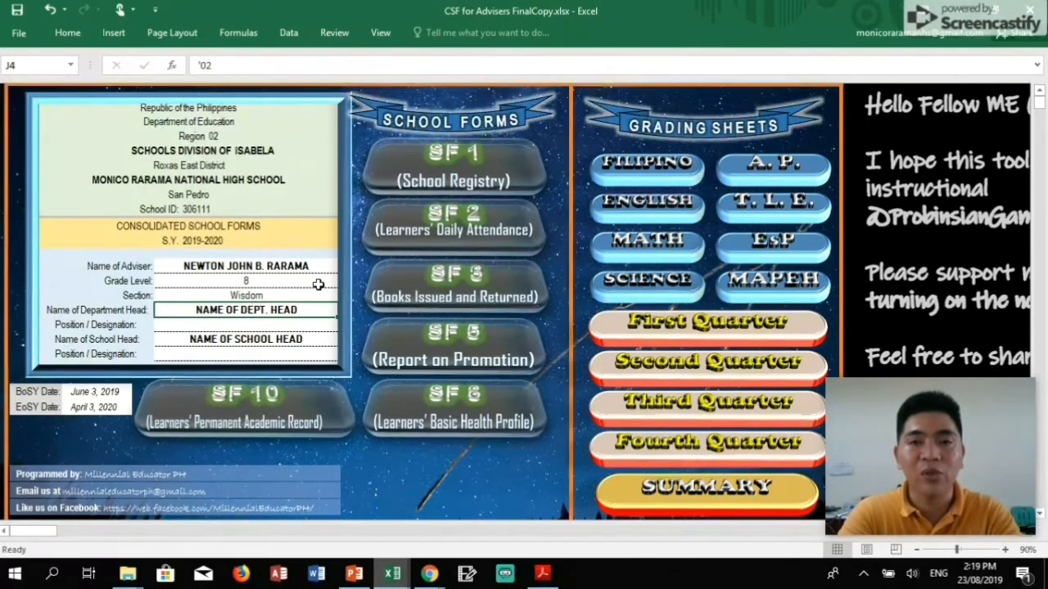
Replace the department head placeholder with the head's full name in capitals followed by PhD.
key("Caps_Lock")
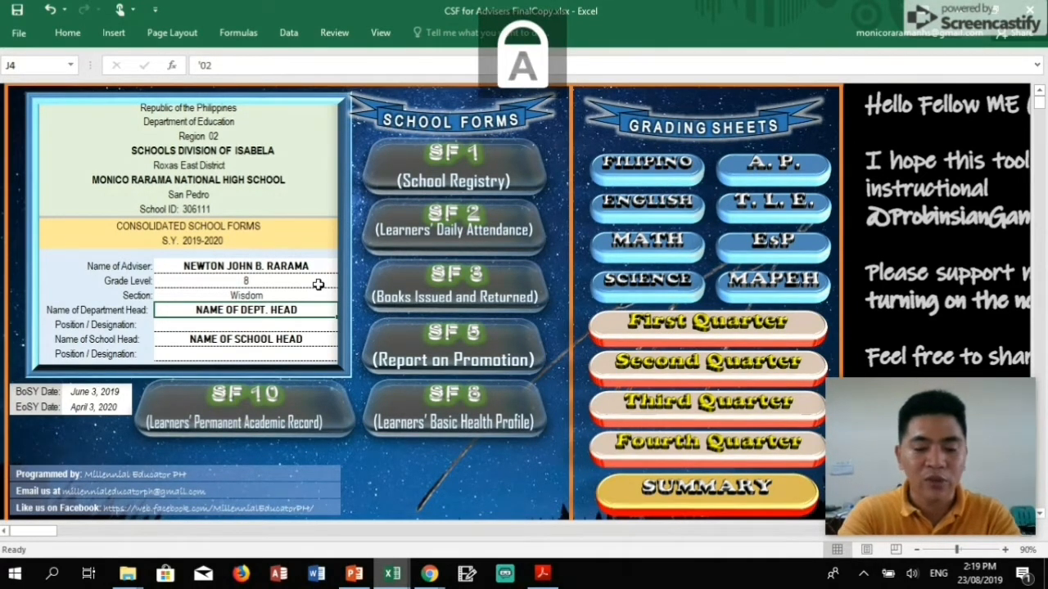
key("BackSpace")
key("Caps_Lock")
type("isa")
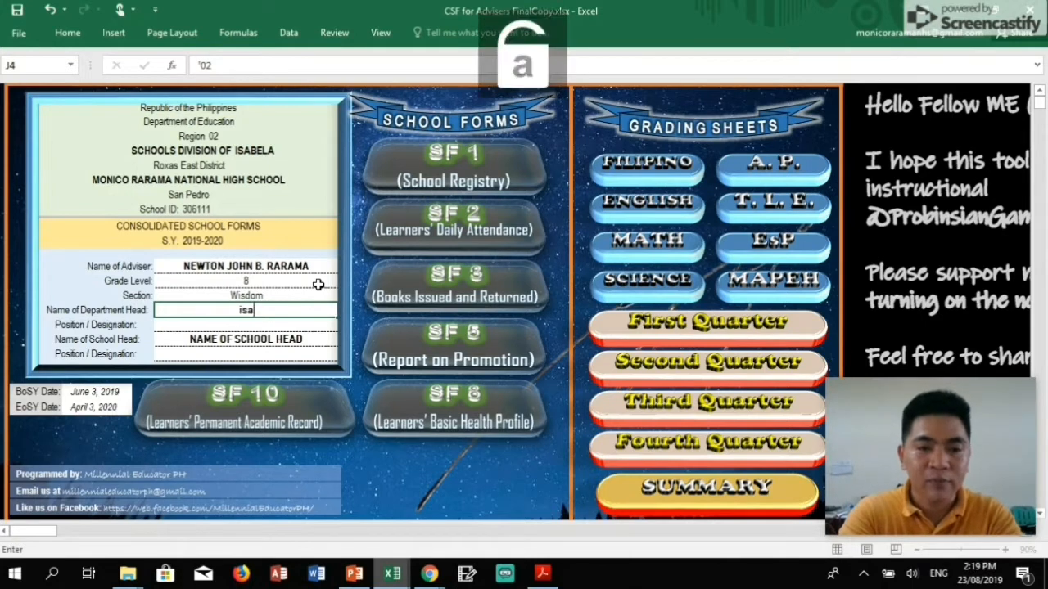
key("BackSpace")
key("BackSpace")
key("BackSpace")
key("Caps_Lock")
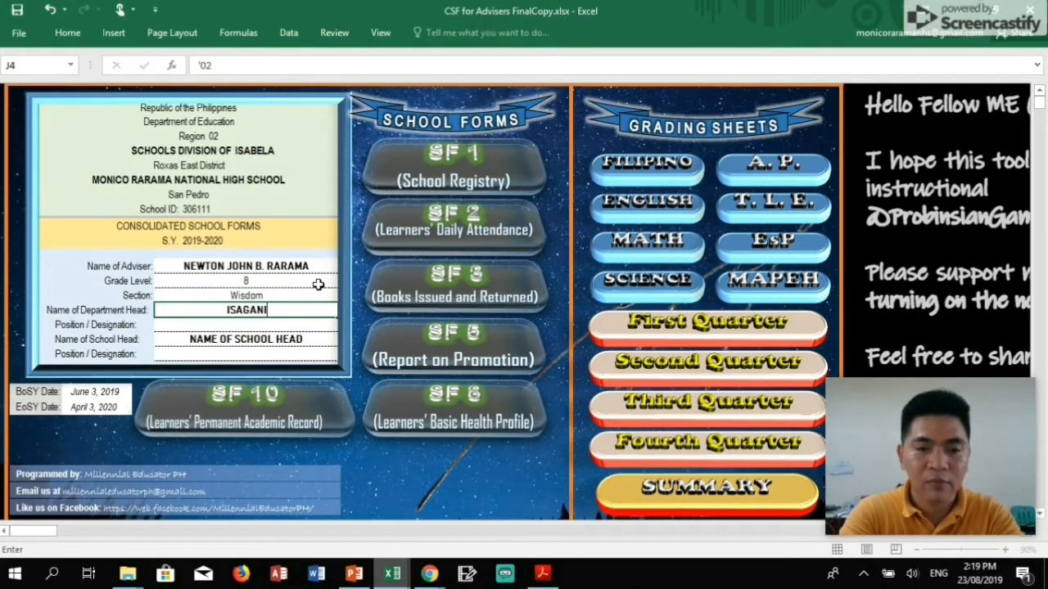
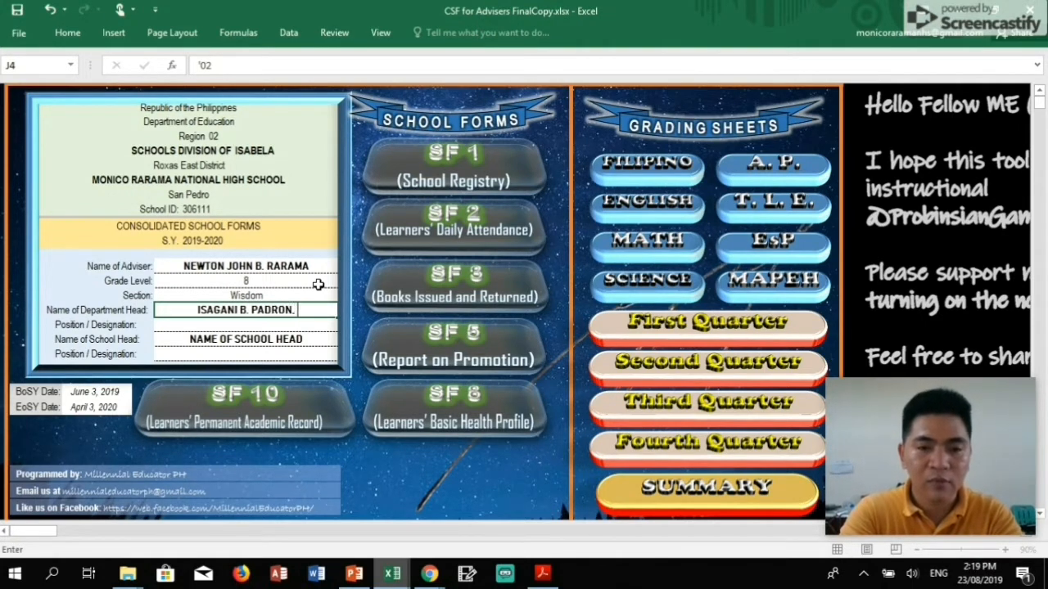
type("h")
key("BackSpace")
key("BackSpace")
key("BackSpace")
key("BackSpace")
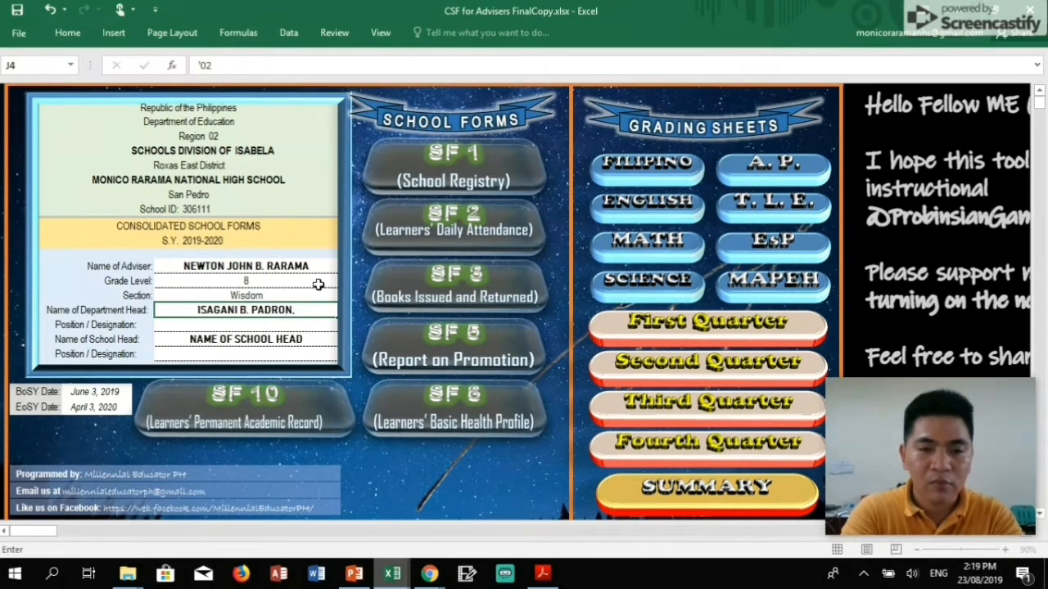
type("PhD.")
key("Return")
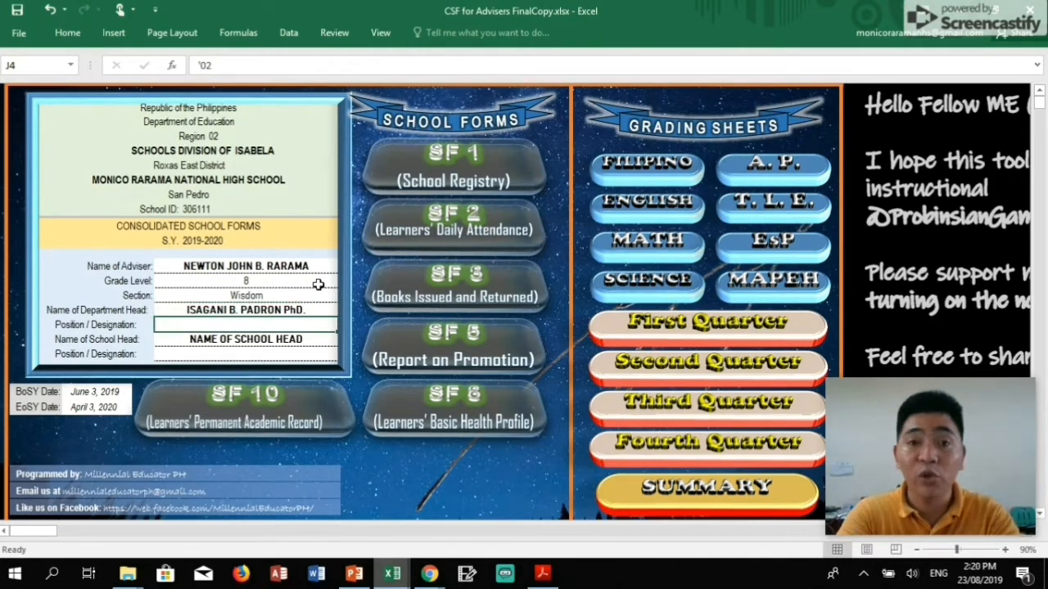
Enter Head Teacher as the department head's position, the school head's name with EdD., and School Head.
type("h")
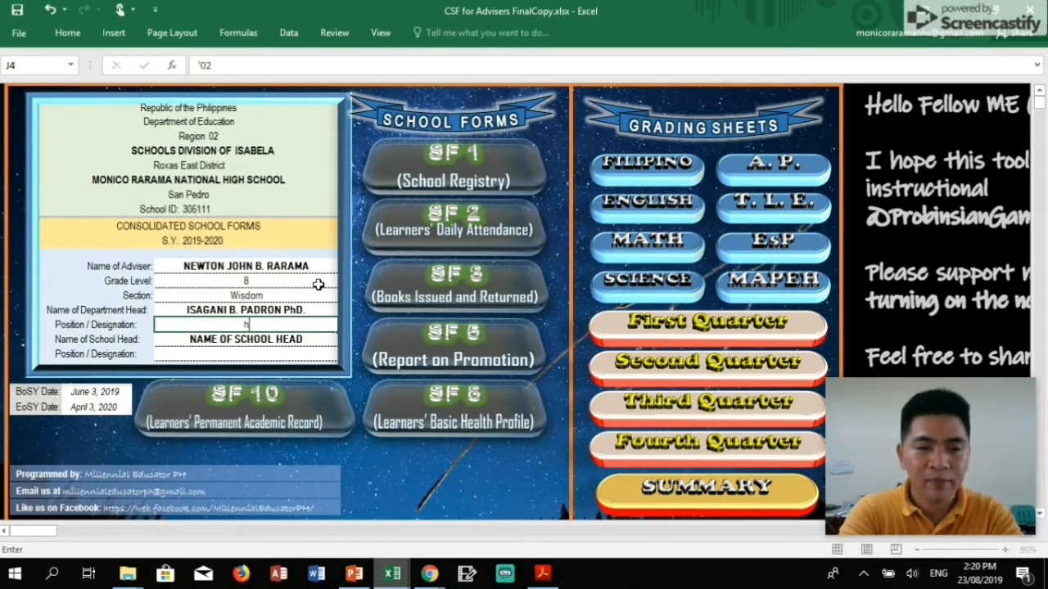
type("ead T")
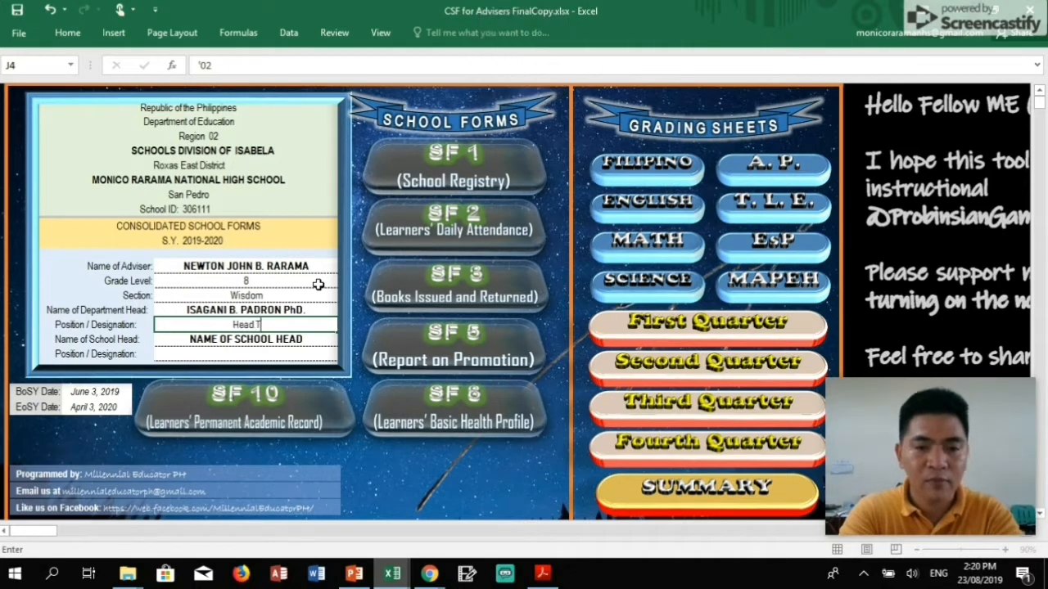
type("eacher")
key("Return")
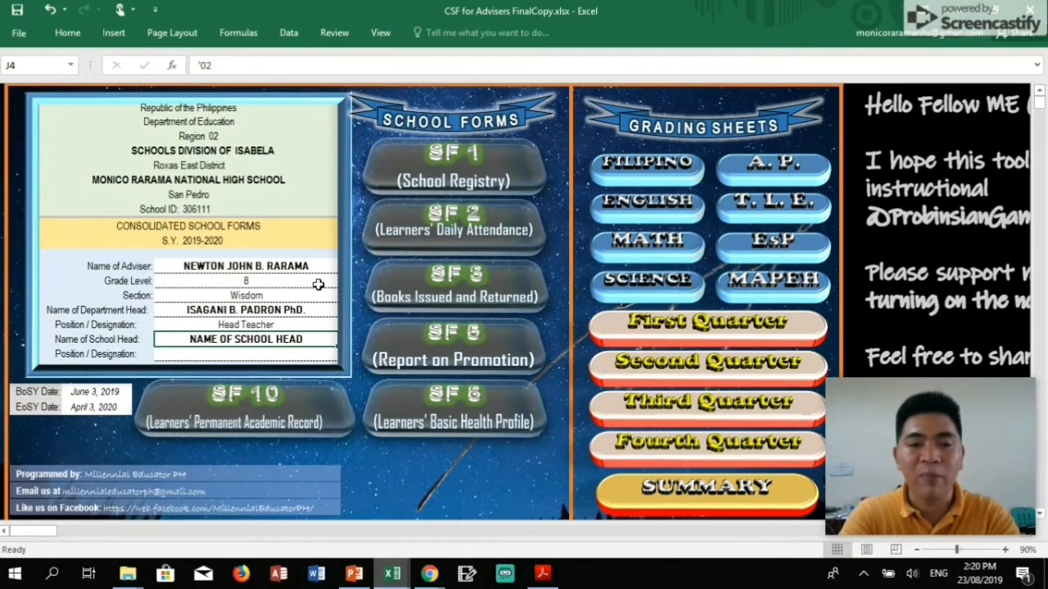
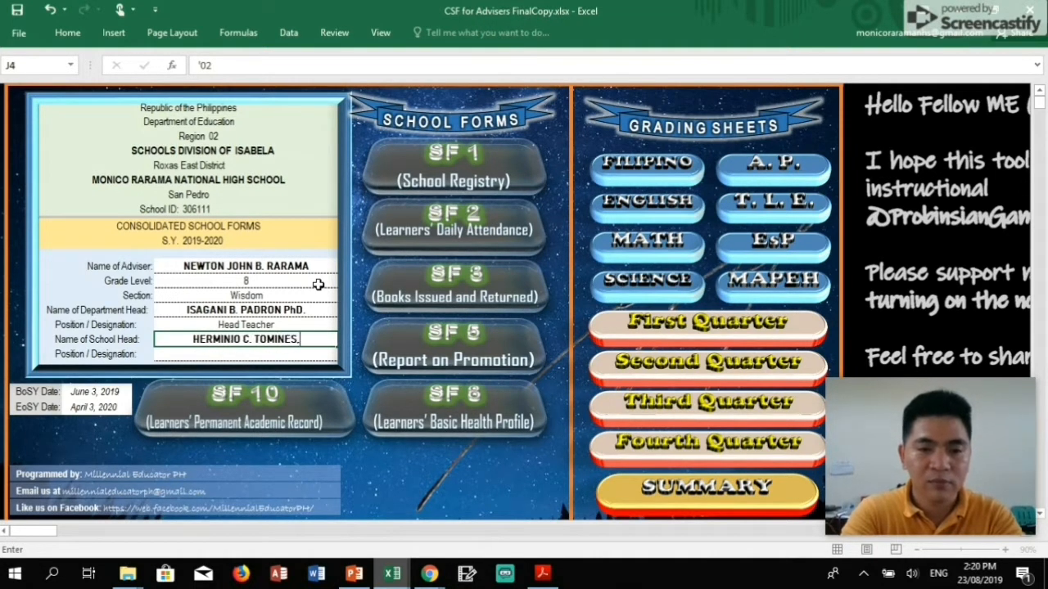
type("EdD.")
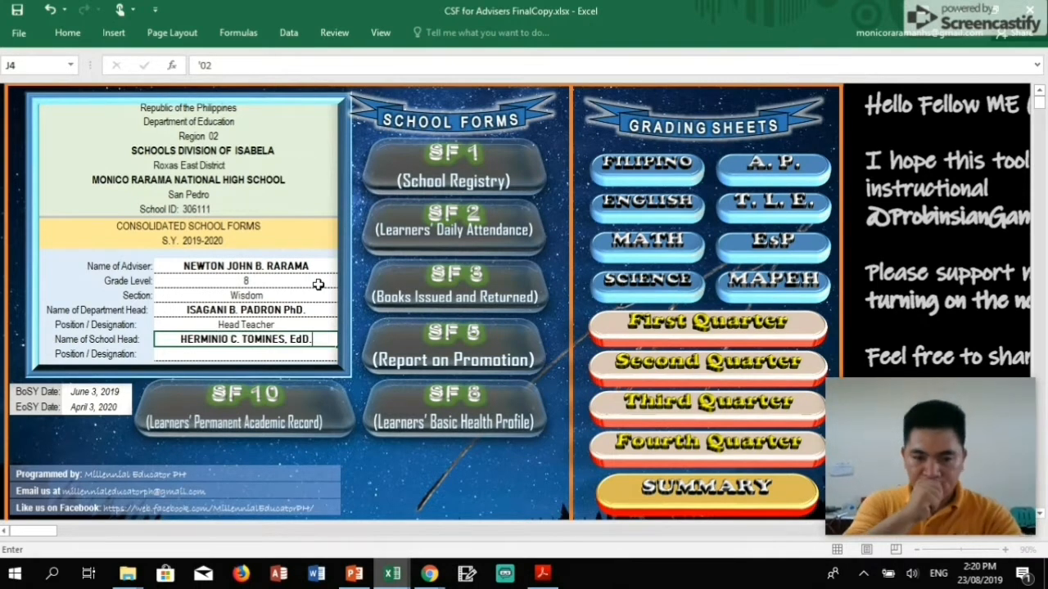
key("Return")
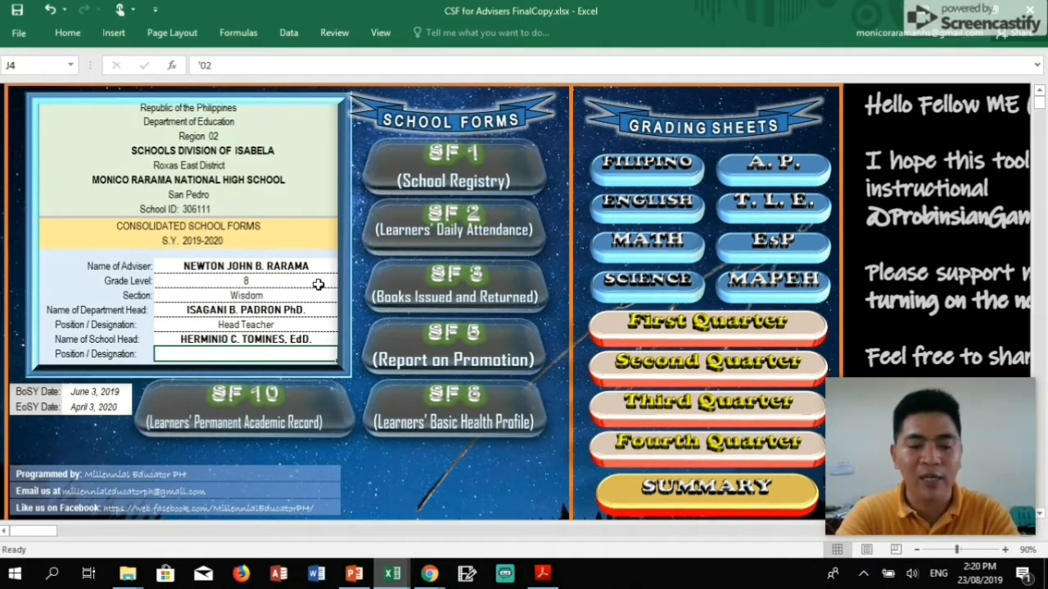
key("Caps_Lock")
type("School")
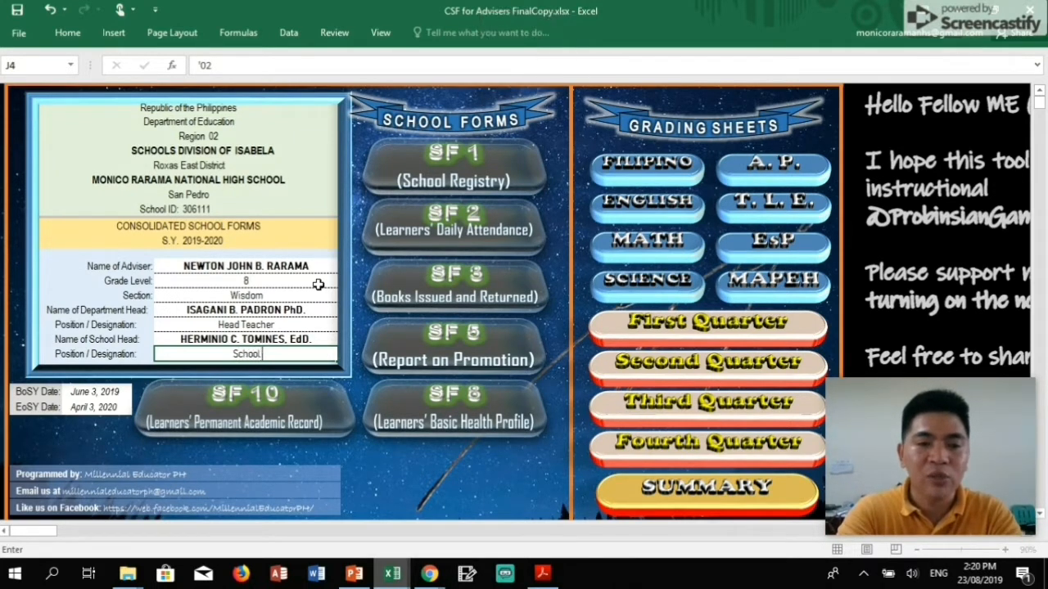
type(" Head")
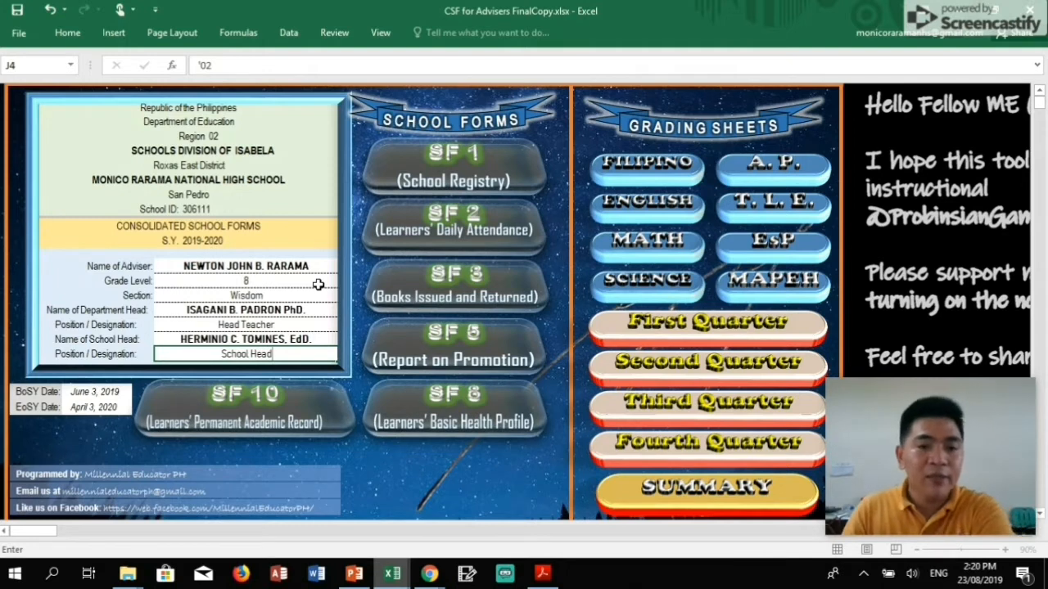
left_click(96, 395)
left_click_drag(96, 397, 98, 412)
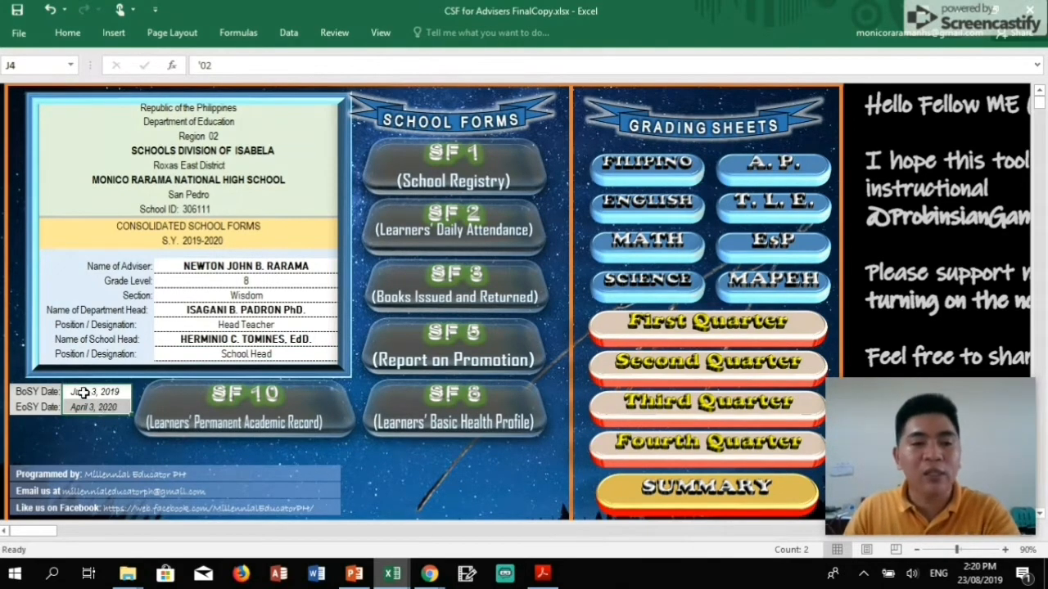
left_click(83, 394)
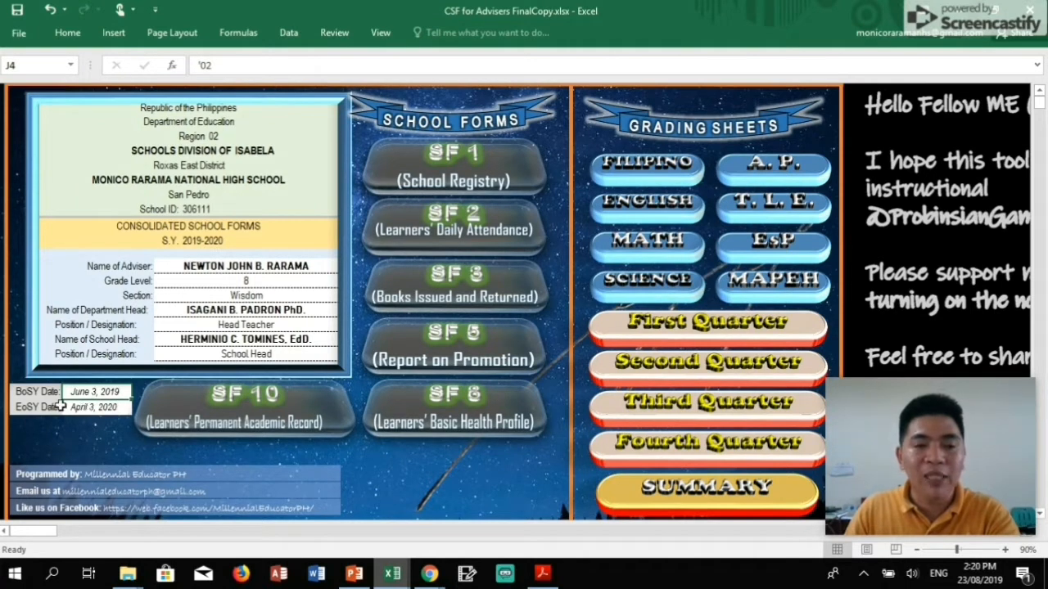
left_click(113, 412)
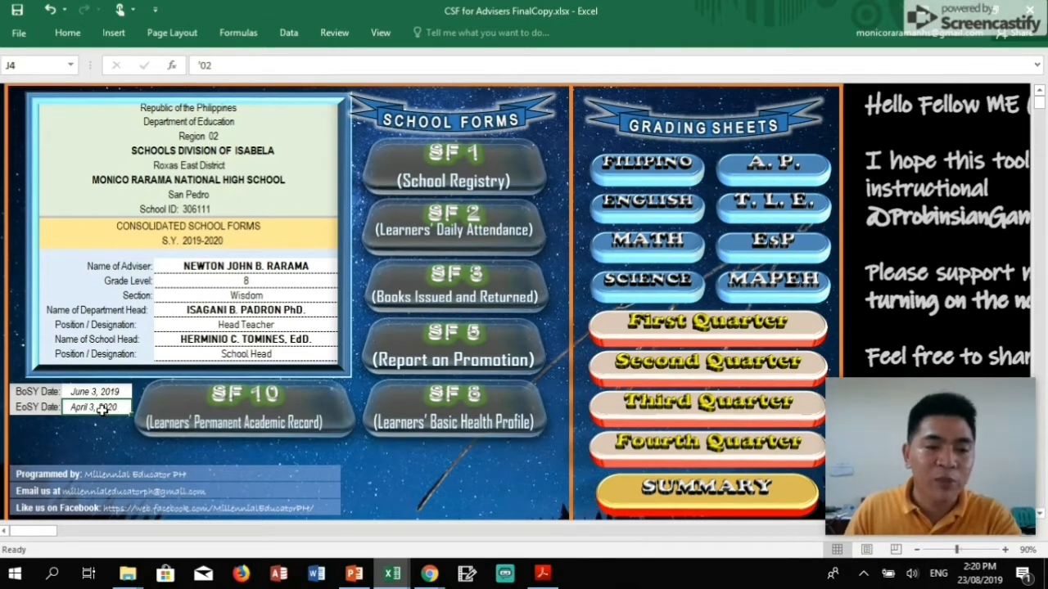
left_click_drag(101, 402, 104, 393)
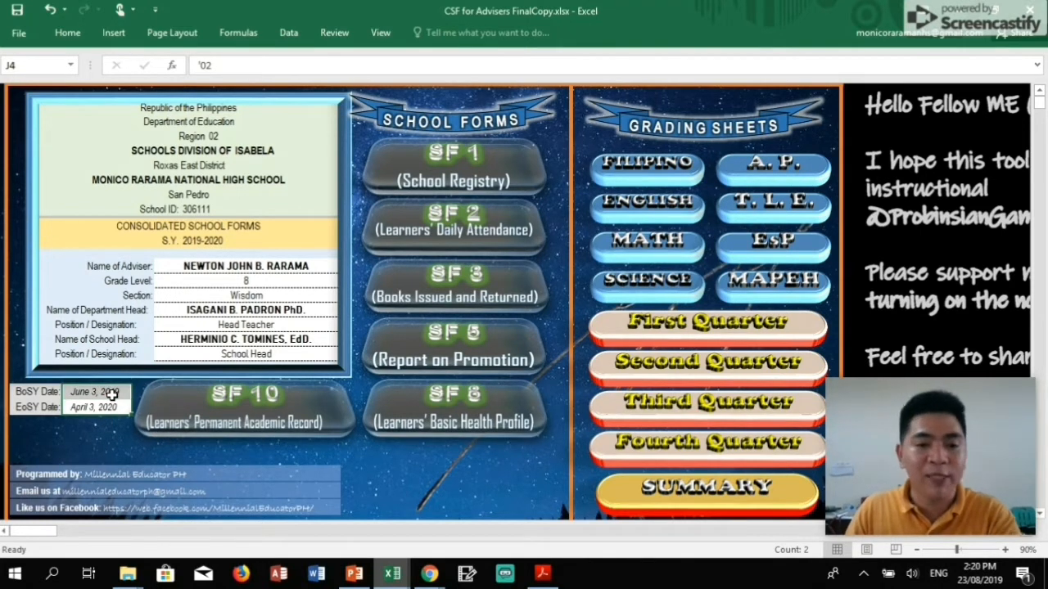
Open the SF 1 (School Registry) sheet from the dashboard and adjust the zoom to view column A.
left_click(450, 172)
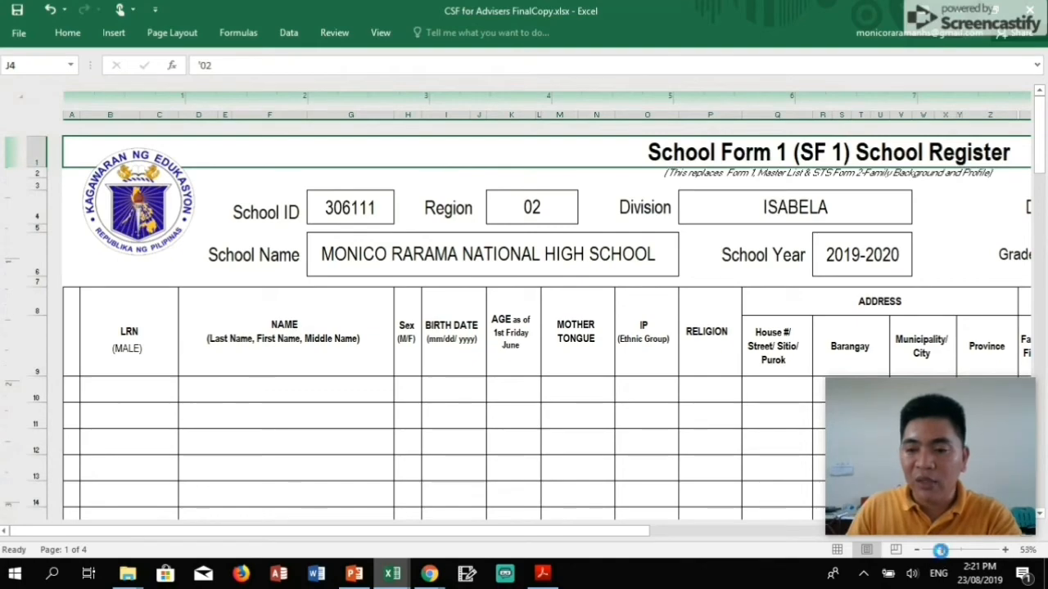
left_click_drag(946, 550, 942, 550)
left_click_drag(735, 532, 944, 542)
left_click_drag(1042, 547, 671, 552)
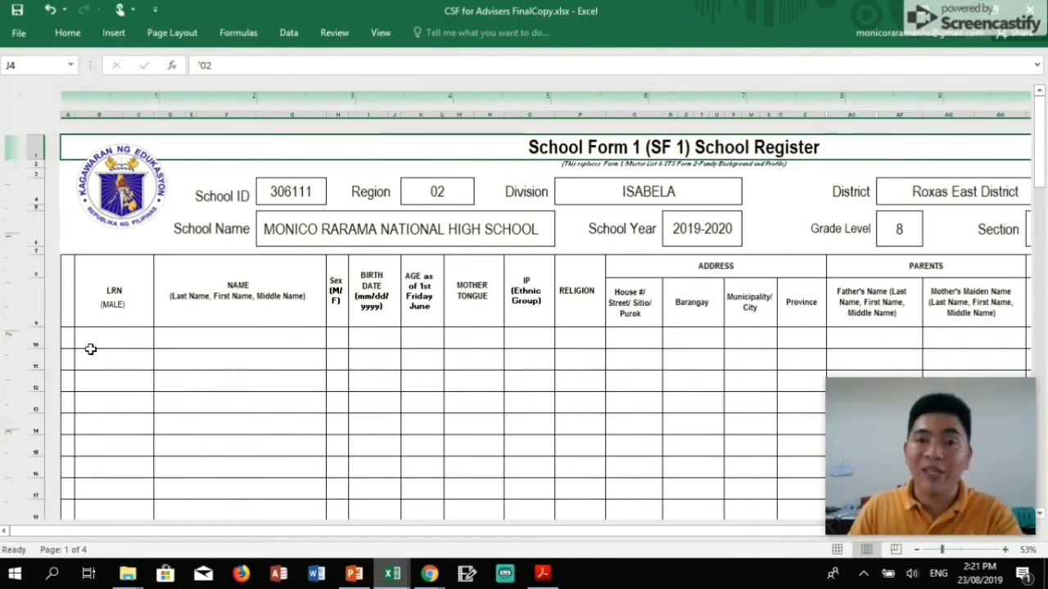
Copy all male learners' records from the SF1_2019 Grade 8 register.
left_click(396, 580)
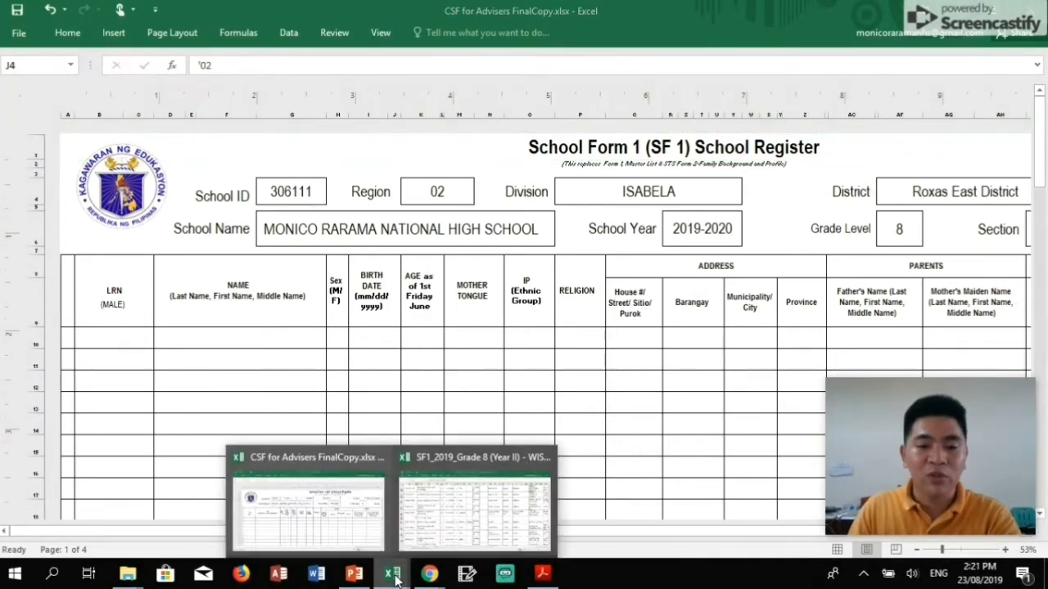
left_click(471, 522)
scroll(465, 477, "up", 3)
scroll(465, 477, "up", 5)
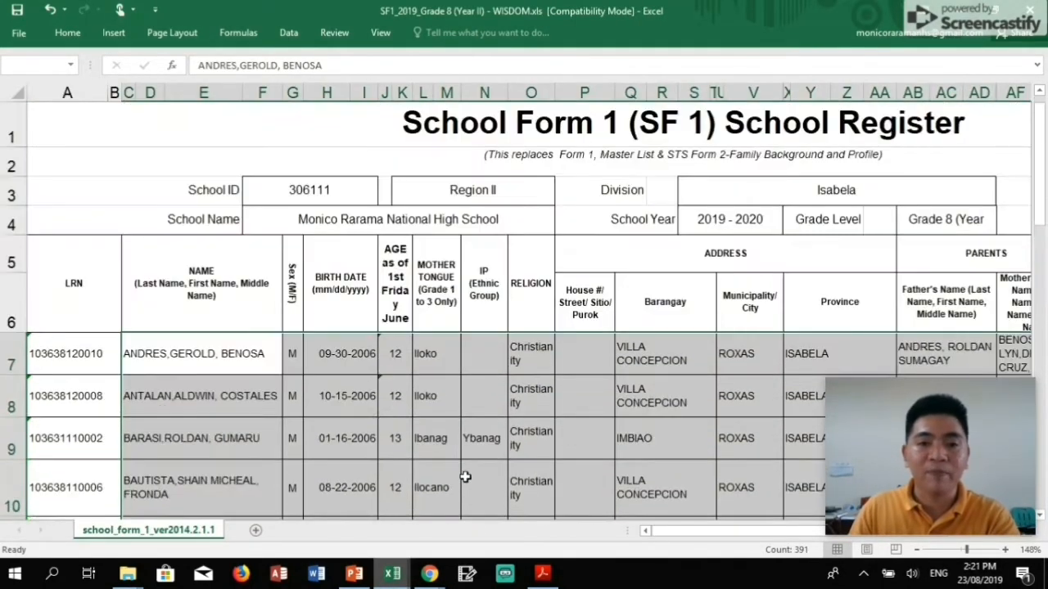
left_click(478, 410)
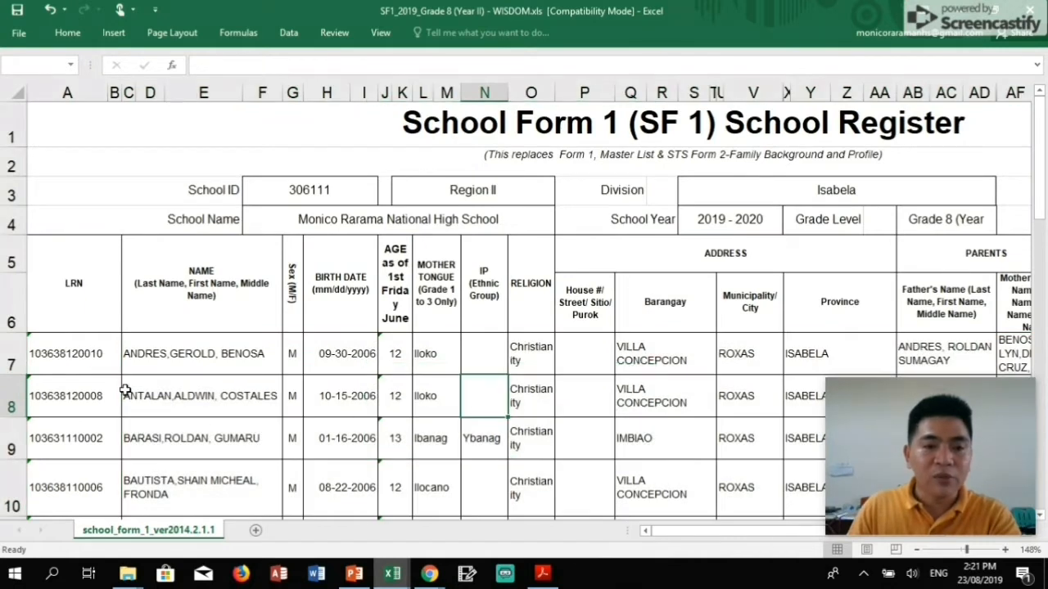
left_click(85, 358)
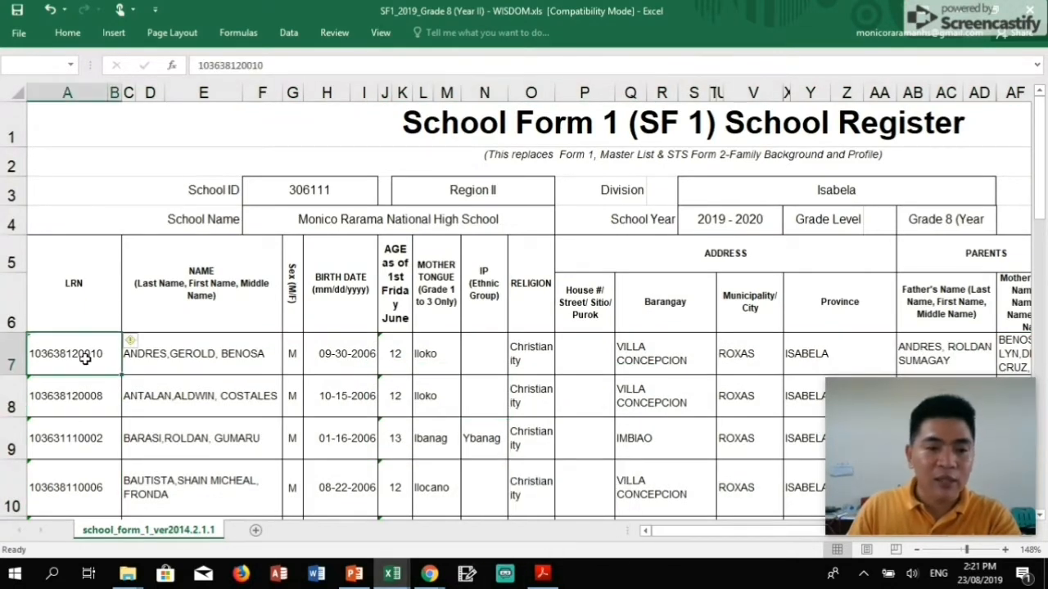
left_click_drag(85, 358, 921, 123)
key("ctrl+c")
Paste the male records into the CSF register starting at the first male LRN row.
mouse_move(392, 573)
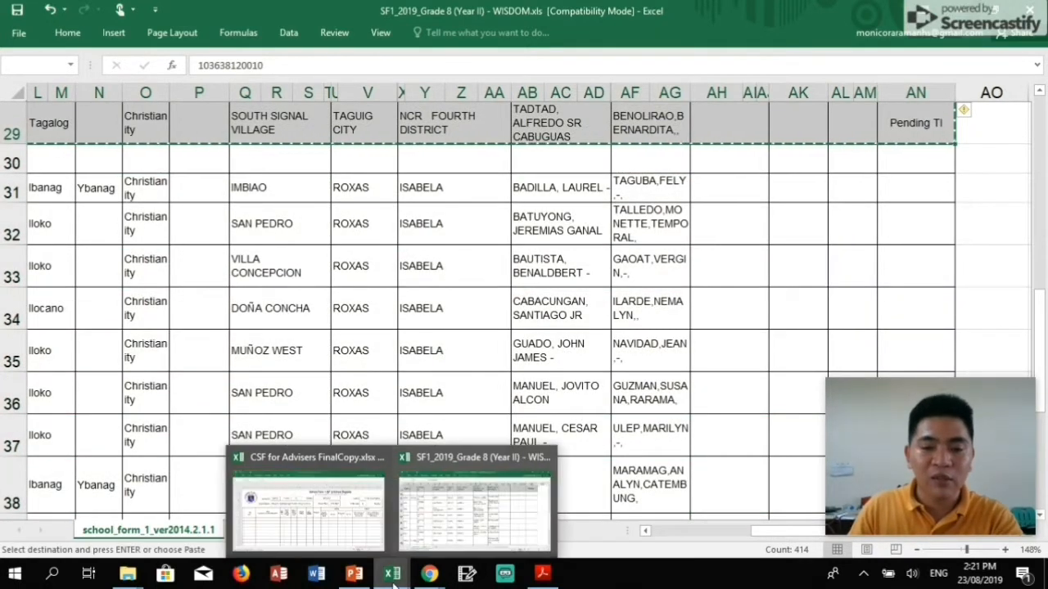
left_click(303, 515)
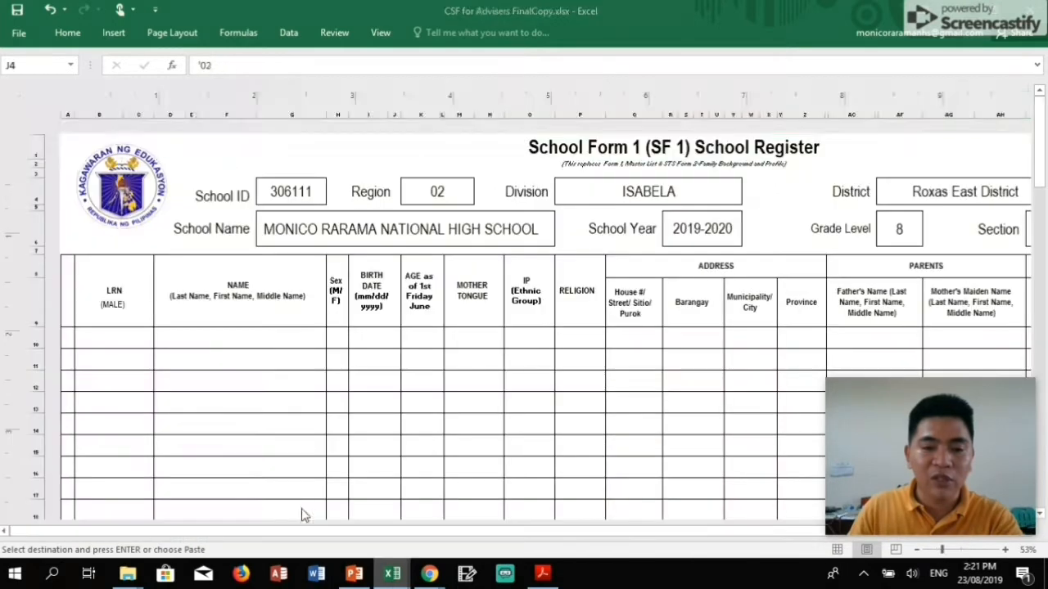
left_click(116, 339)
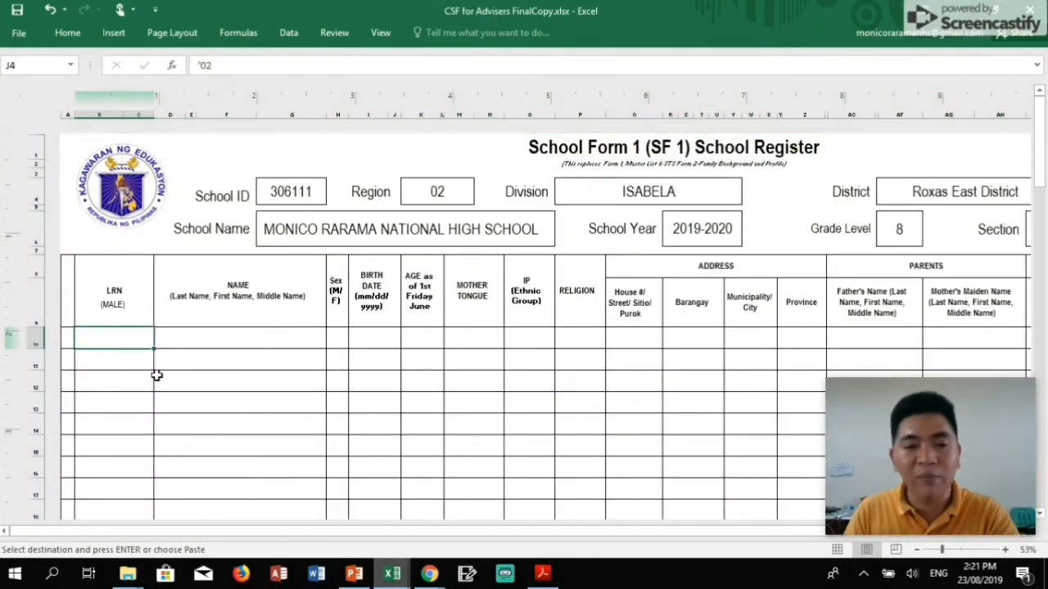
key("Return")
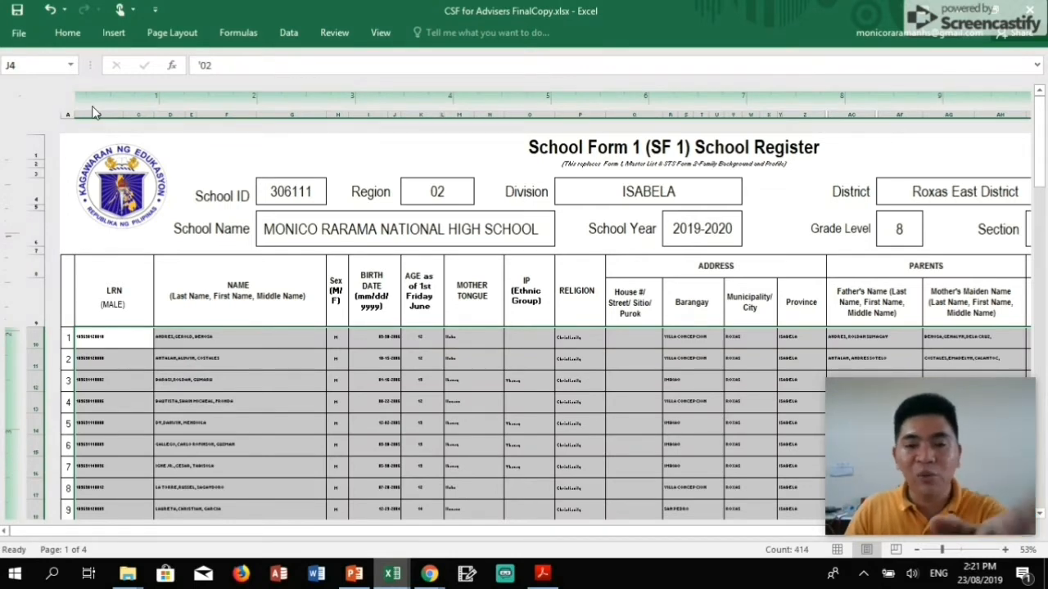
Format the pasted male records as 14-point Arial Narrow.
left_click(69, 37)
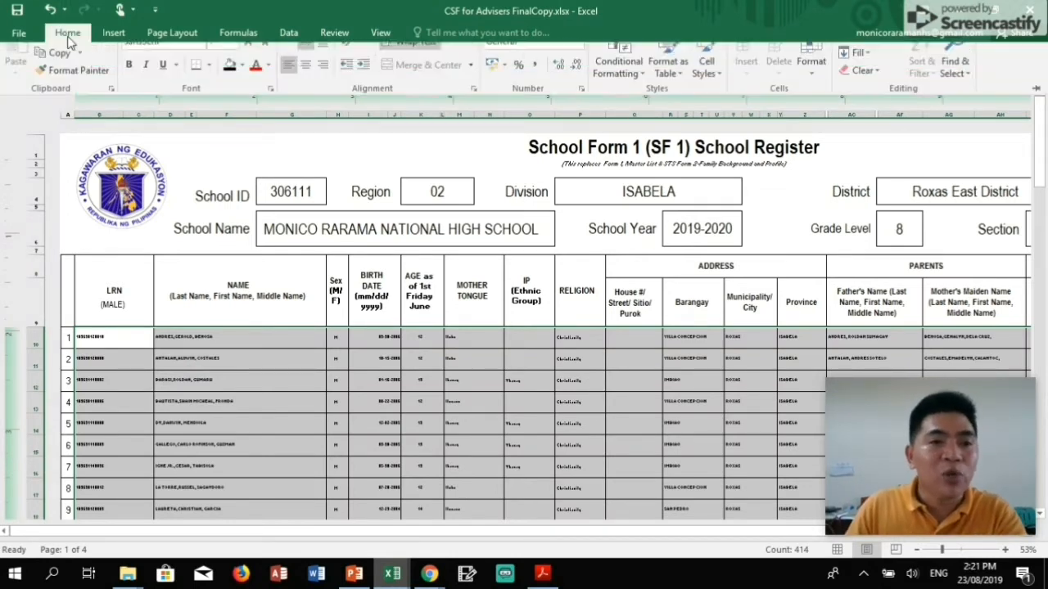
left_click(220, 62)
type("14")
key("Return")
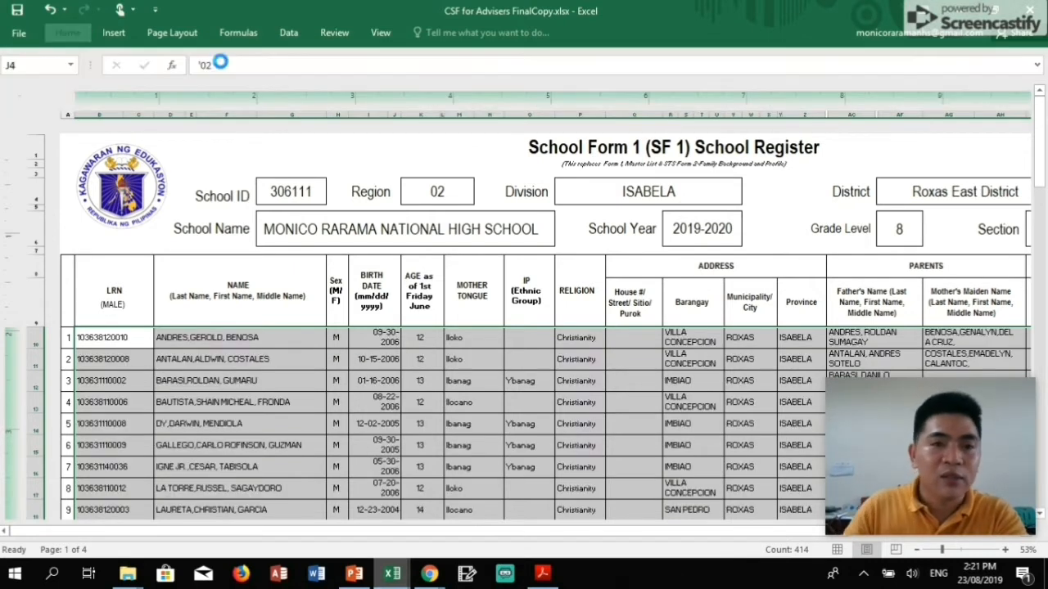
left_click(67, 33)
left_click(160, 60)
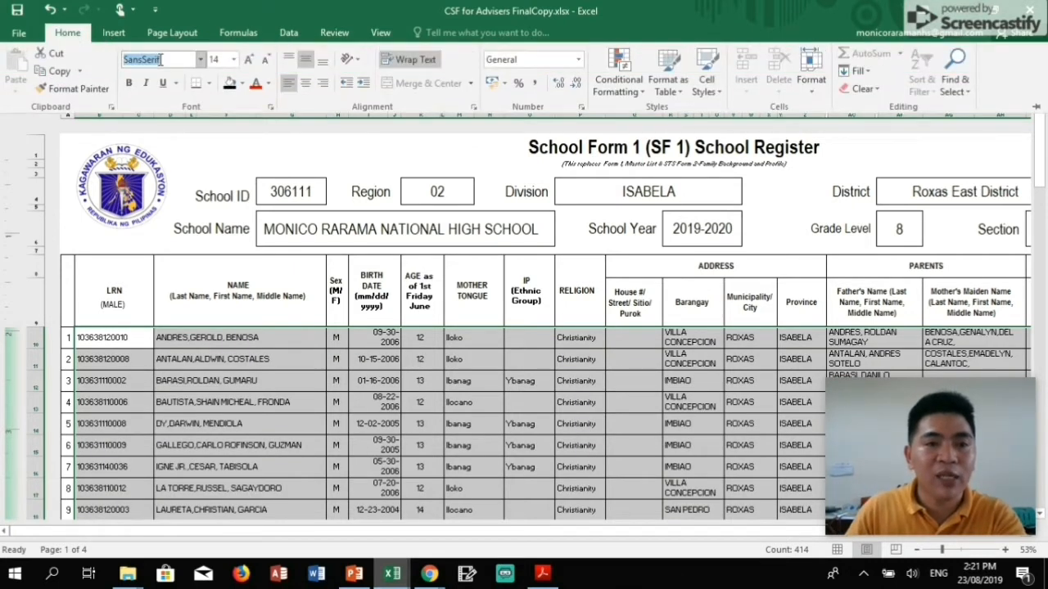
type("Arial Narrow")
key("Return")
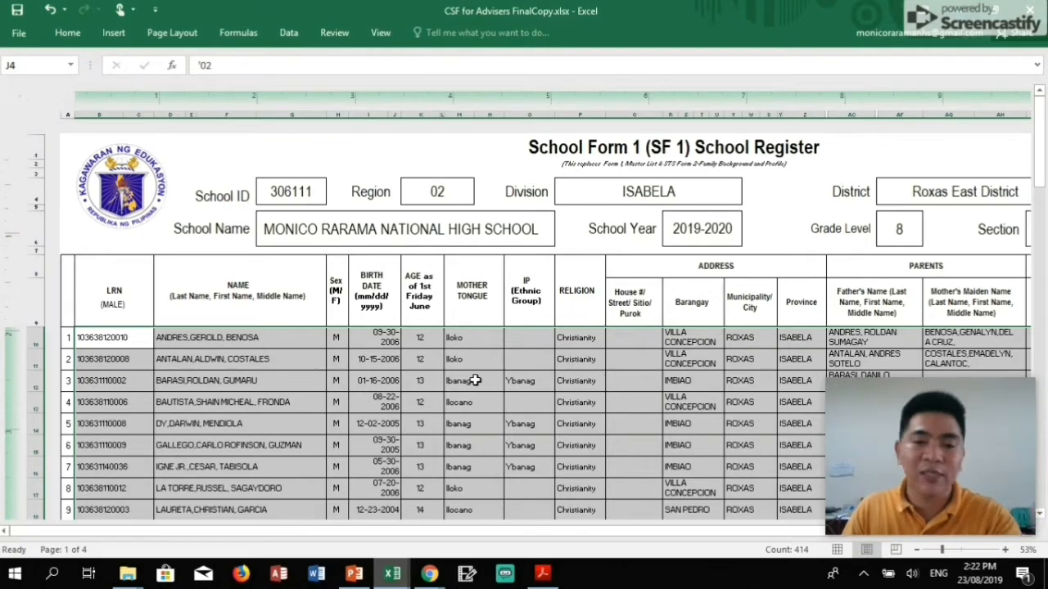
scroll(475, 380, "down", 7)
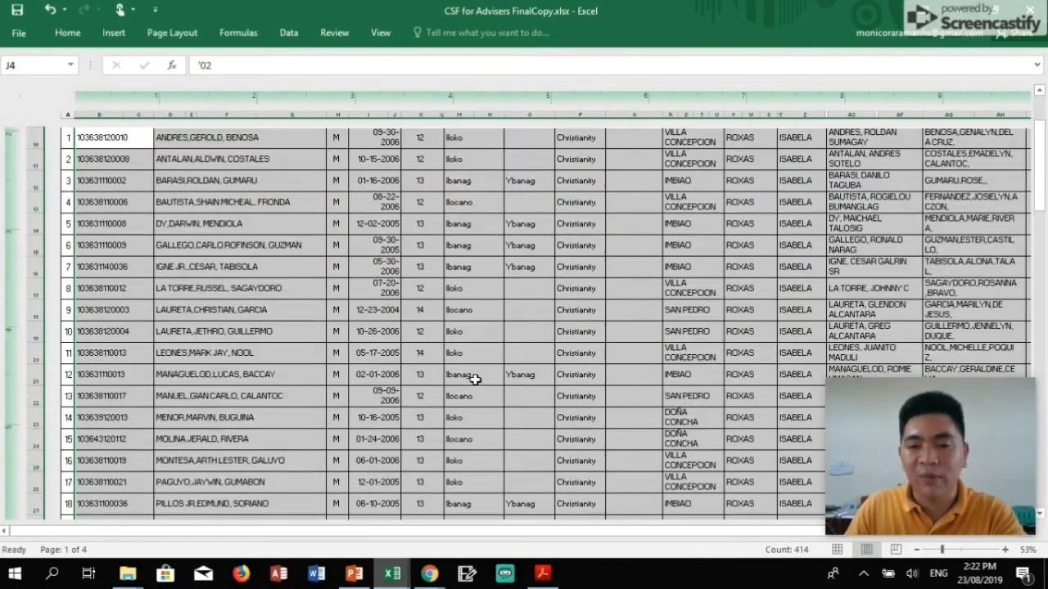
scroll(475, 380, "down", 8)
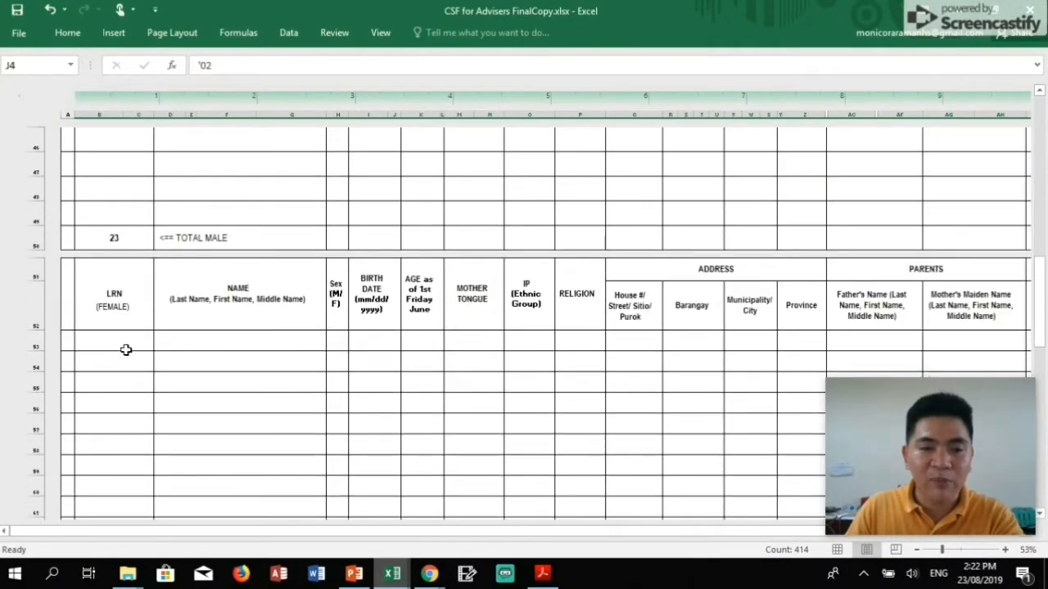
Copy the female learners' rows 31–46 from the SF1_2019 Grade 8 register.
mouse_move(392, 580)
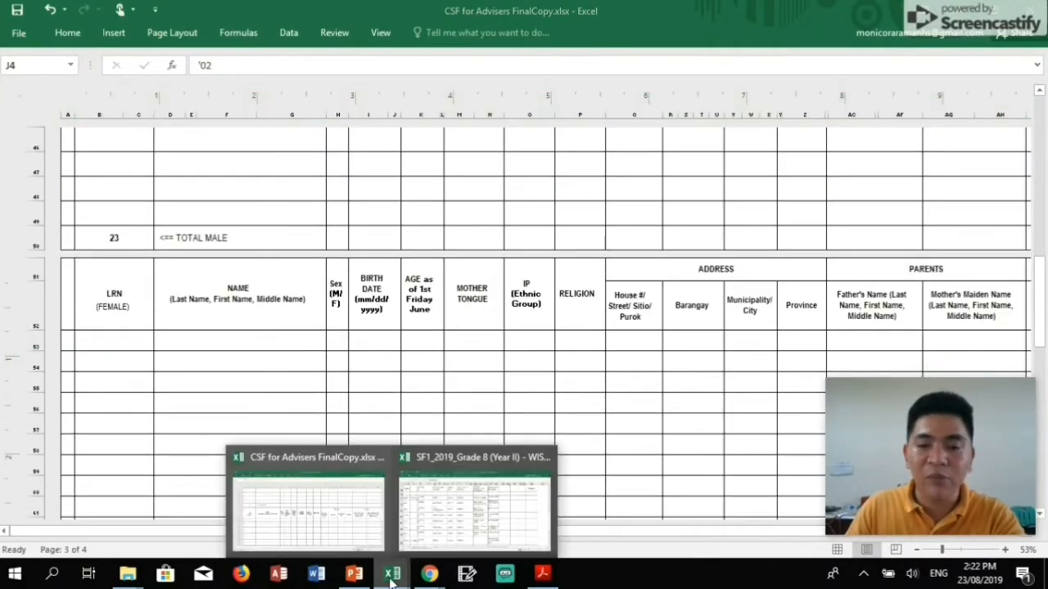
left_click(456, 532)
scroll(154, 407, "down", 1)
scroll(145, 400, "up", 3)
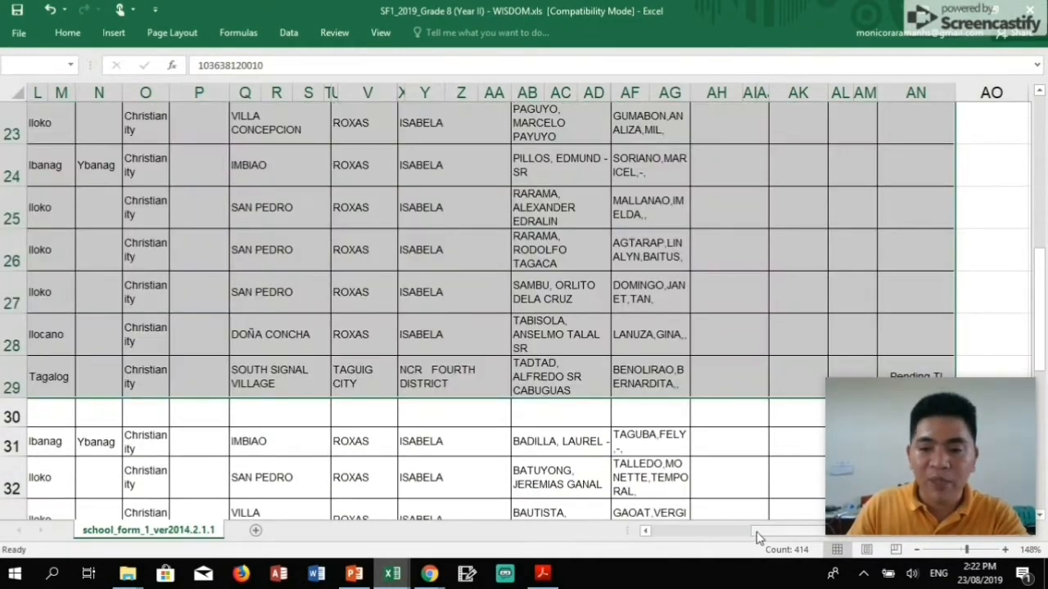
left_click_drag(756, 532, 647, 532)
scroll(122, 440, "down", 1)
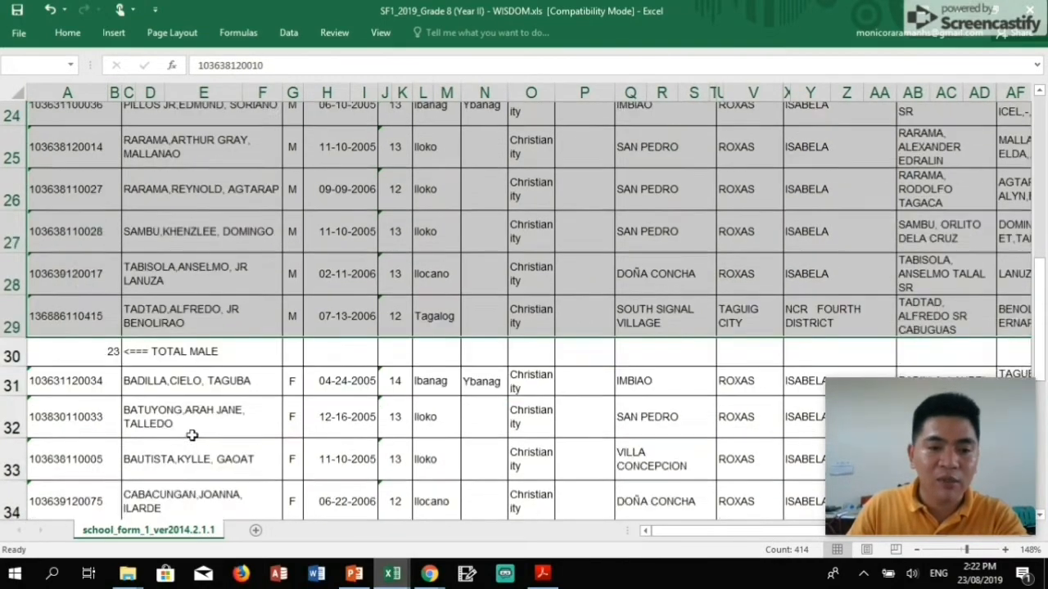
left_click_drag(73, 323, 913, 232)
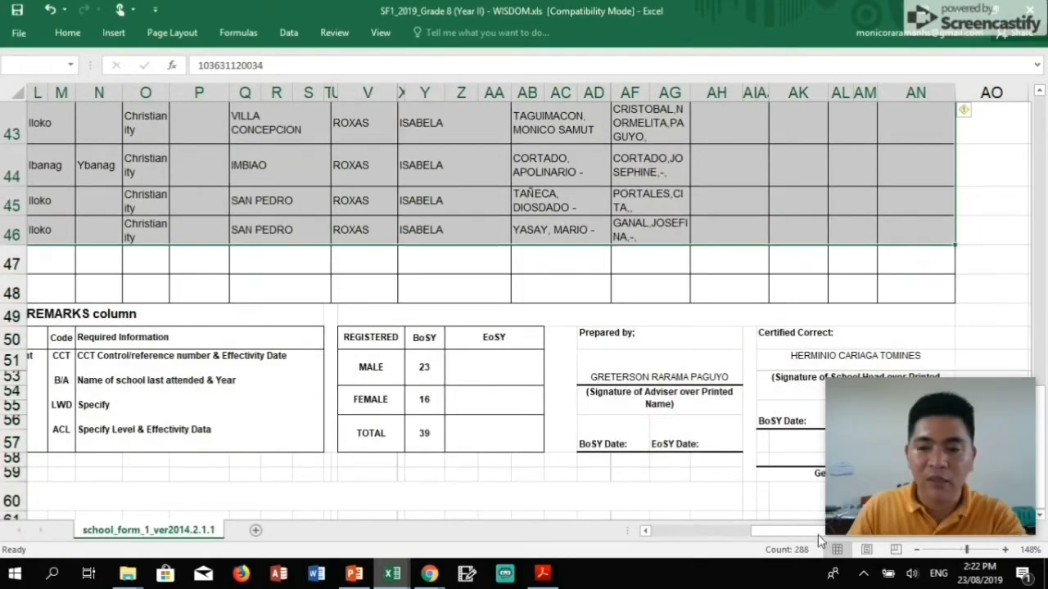
left_click_drag(801, 531, 619, 530)
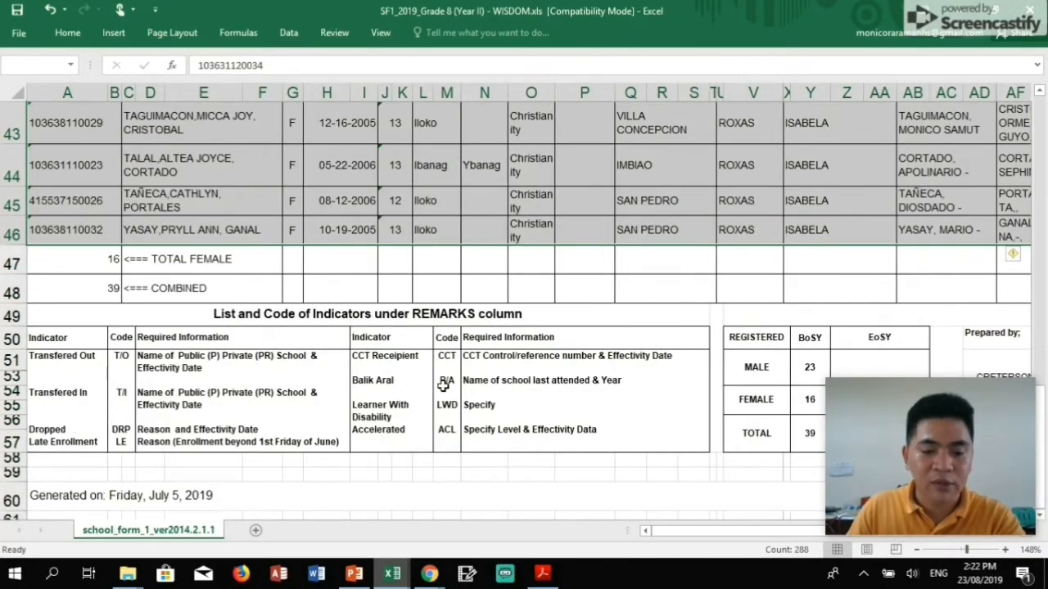
key("ctrl+c")
Paste the female records into the CSF register at the first female LRN row.
left_click(392, 573)
left_click(325, 540)
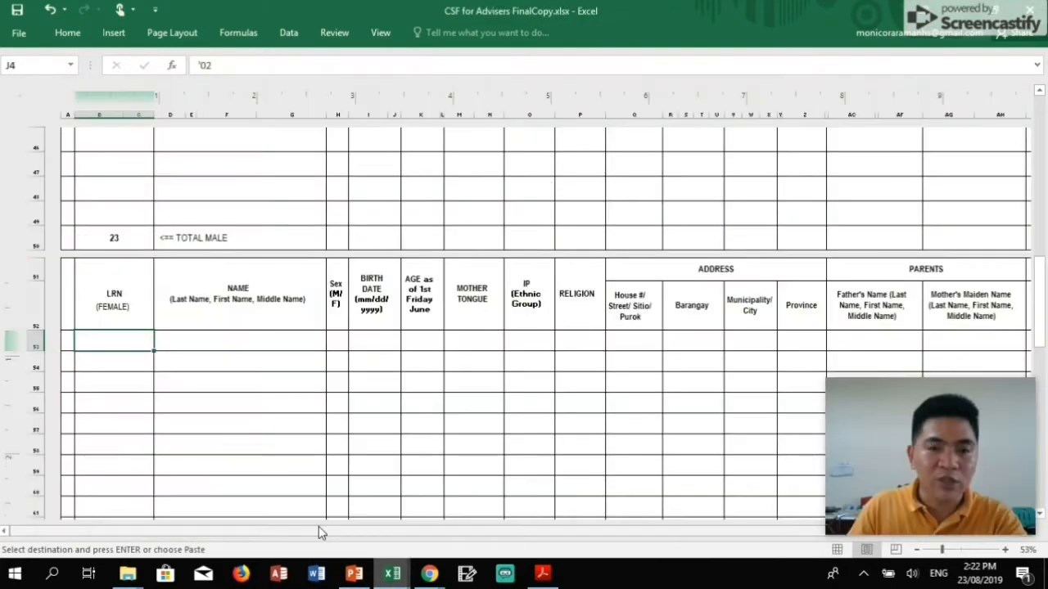
left_click(110, 342)
key("Return")
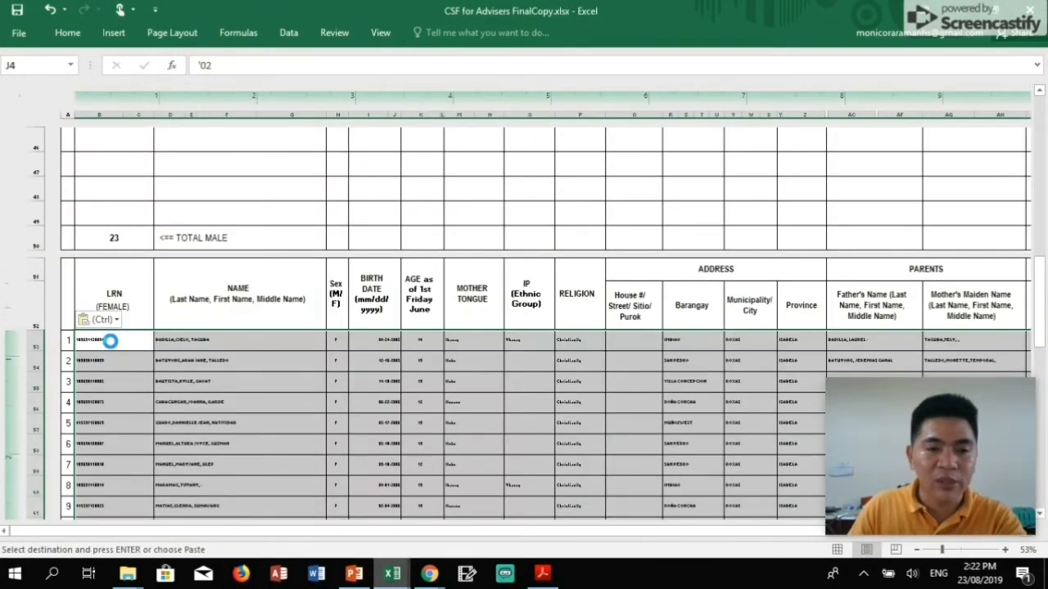
Format the pasted female records as 14-point Arial Narrow.
left_click(67, 33)
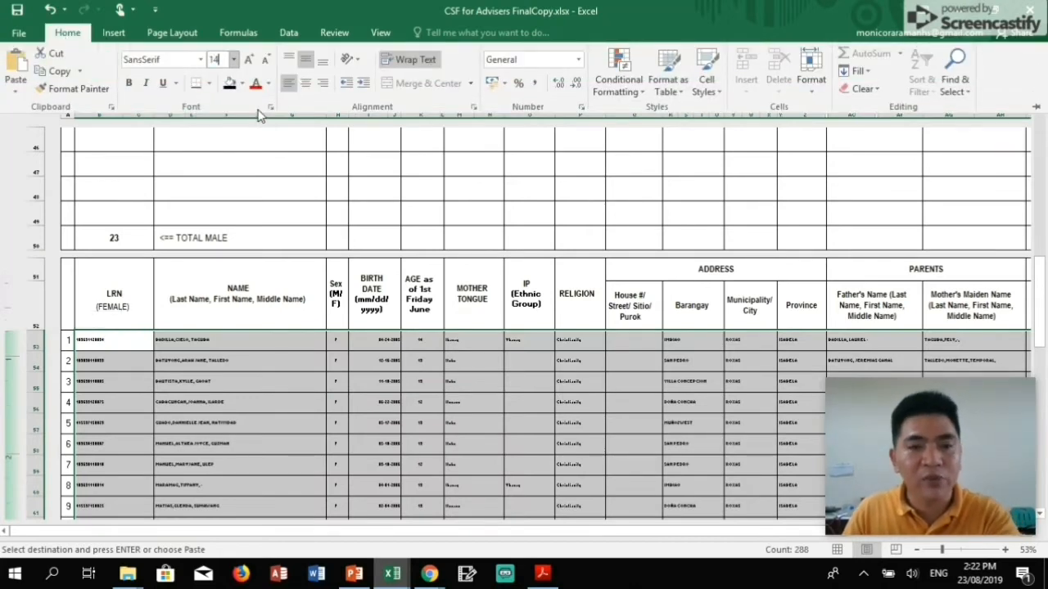
left_click(175, 59)
left_click(70, 36)
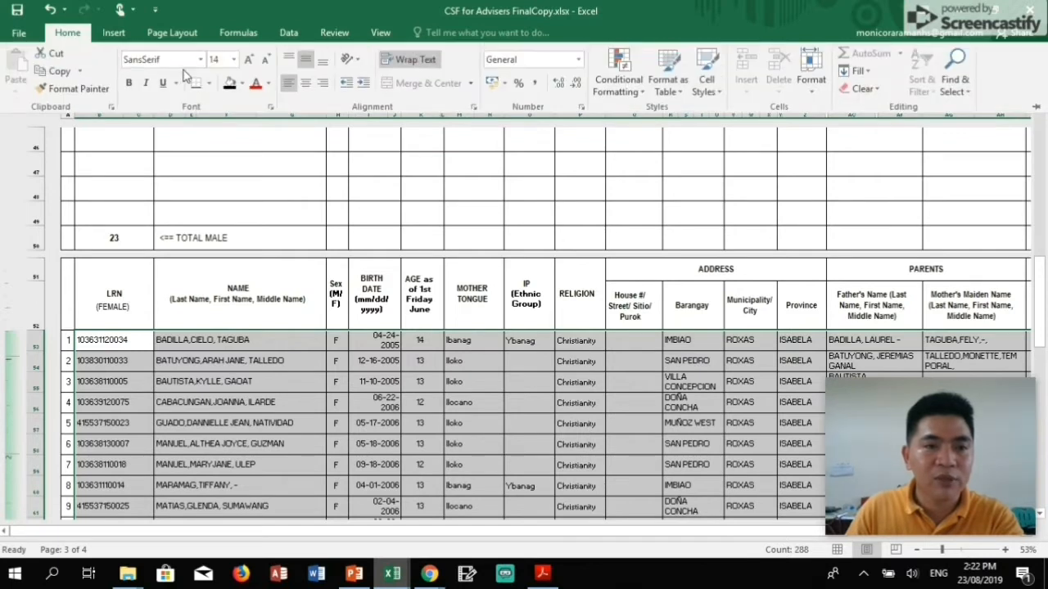
left_click(163, 60)
type("Narrow")
key("Return")
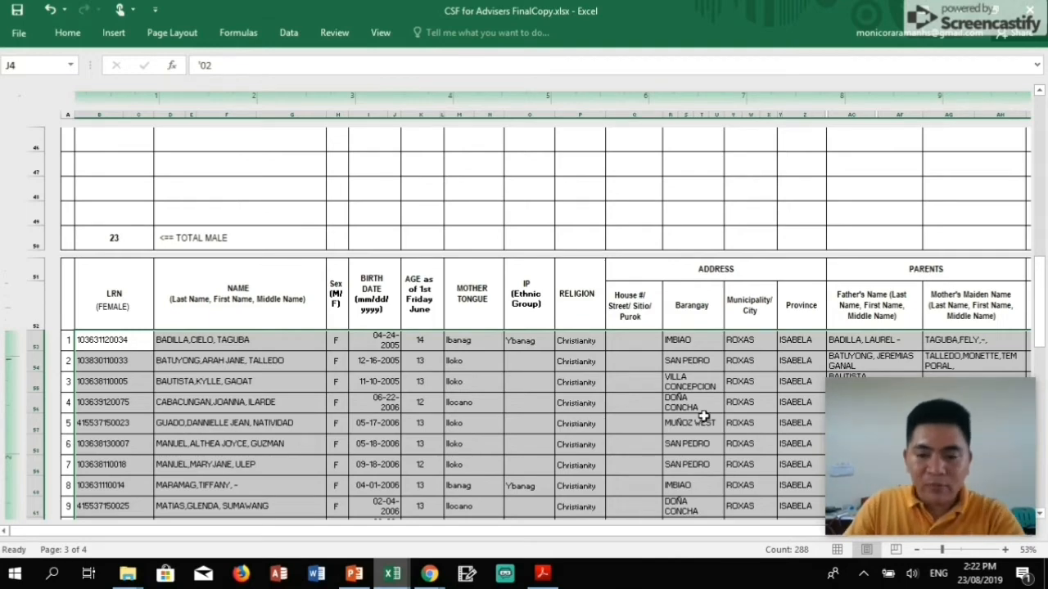
Preview the health and nutrition and SF5 forms from the dashboard, then open the SF2 month menu.
scroll(565, 411, "up", 15)
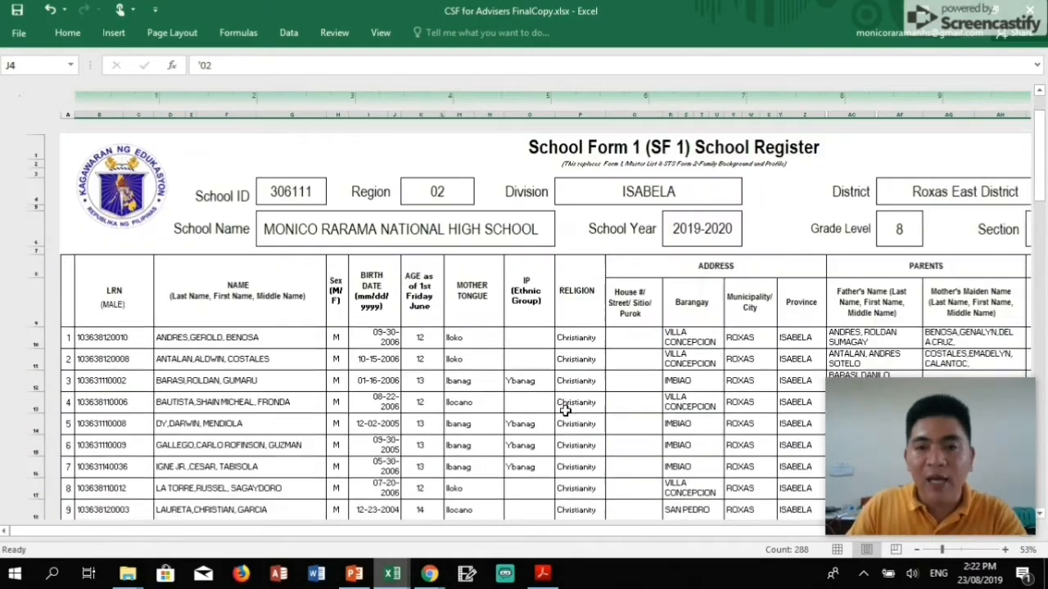
left_click(136, 218)
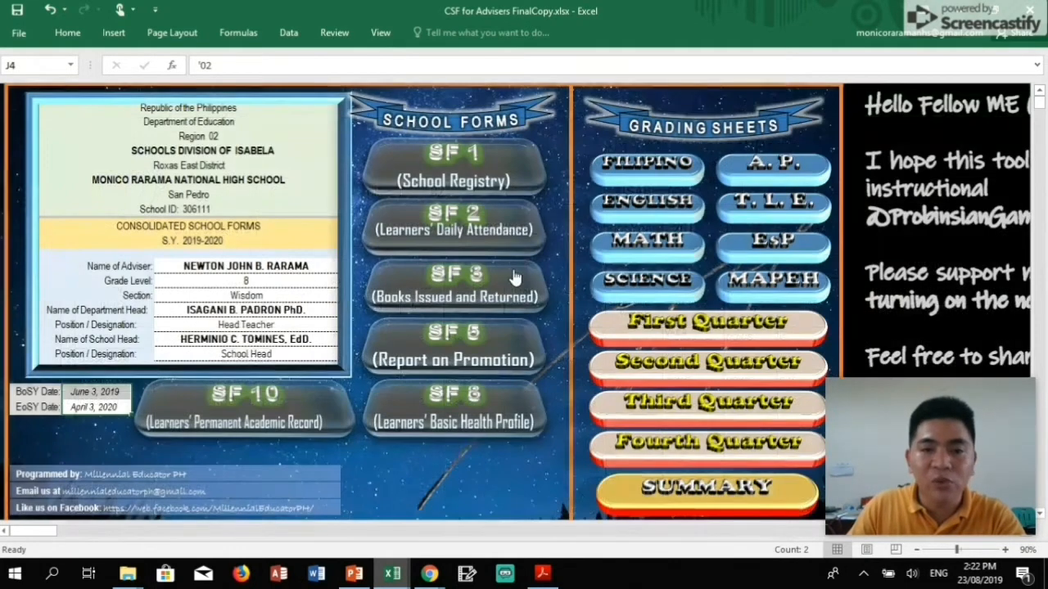
left_click(443, 417)
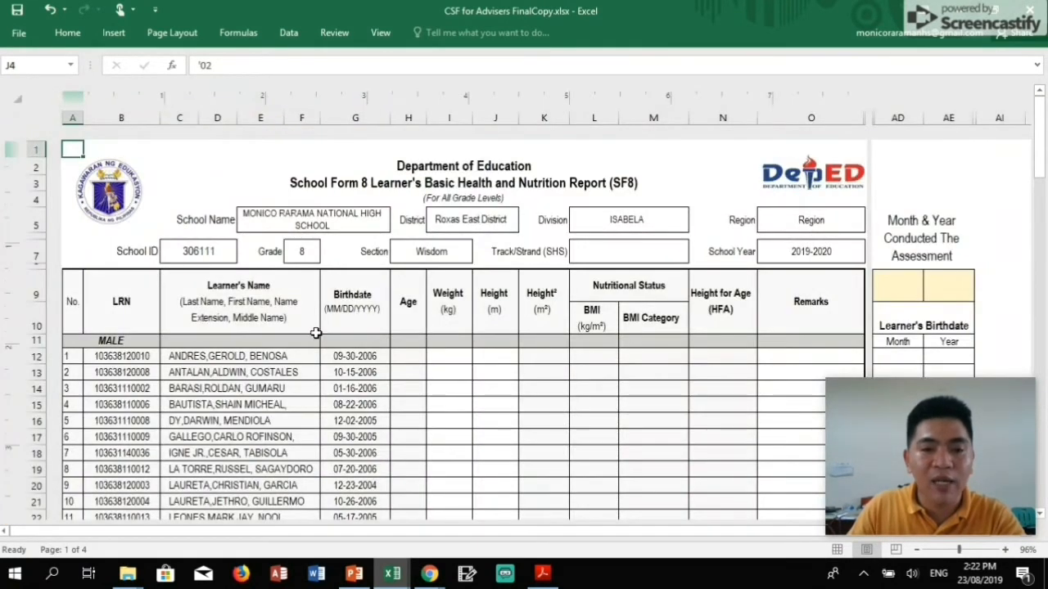
left_click(125, 194)
left_click(470, 334)
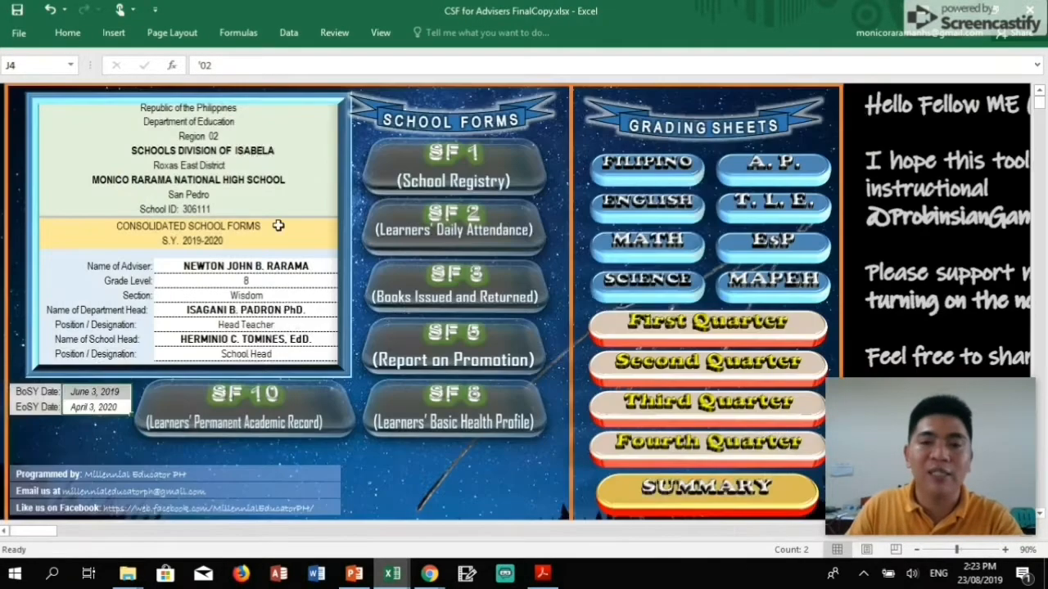
left_click(122, 207)
left_click(453, 225)
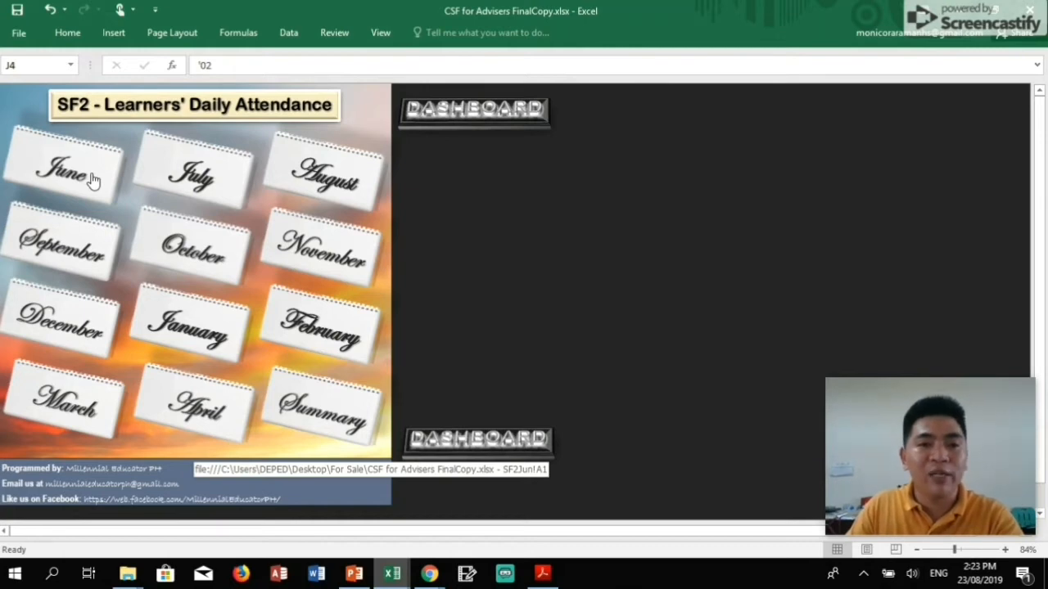
Open the June attendance form and view the attendance code legend at cell D36.
left_click(92, 180)
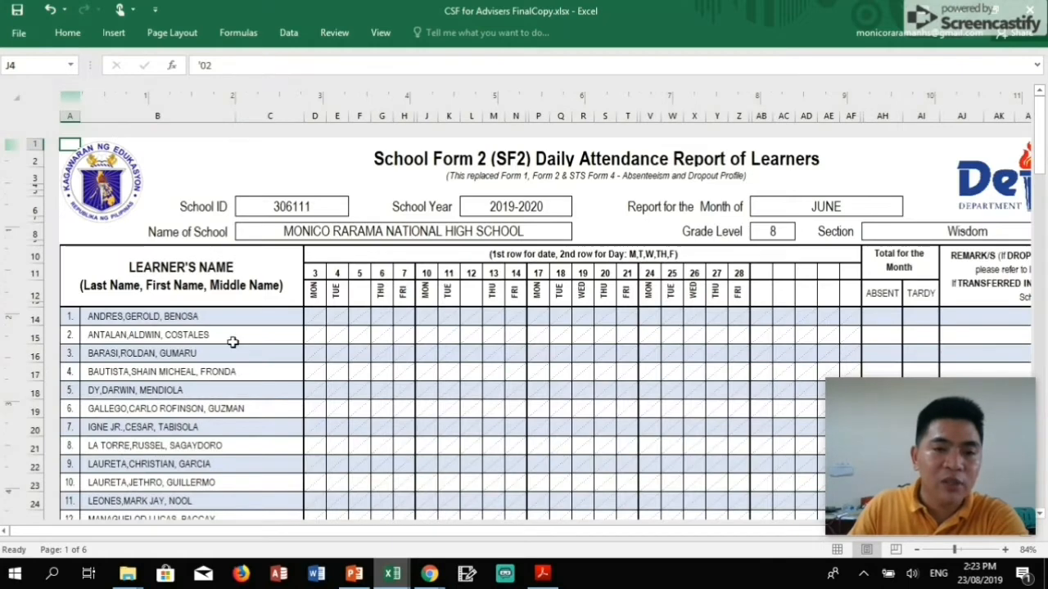
scroll(209, 409, "down", 7)
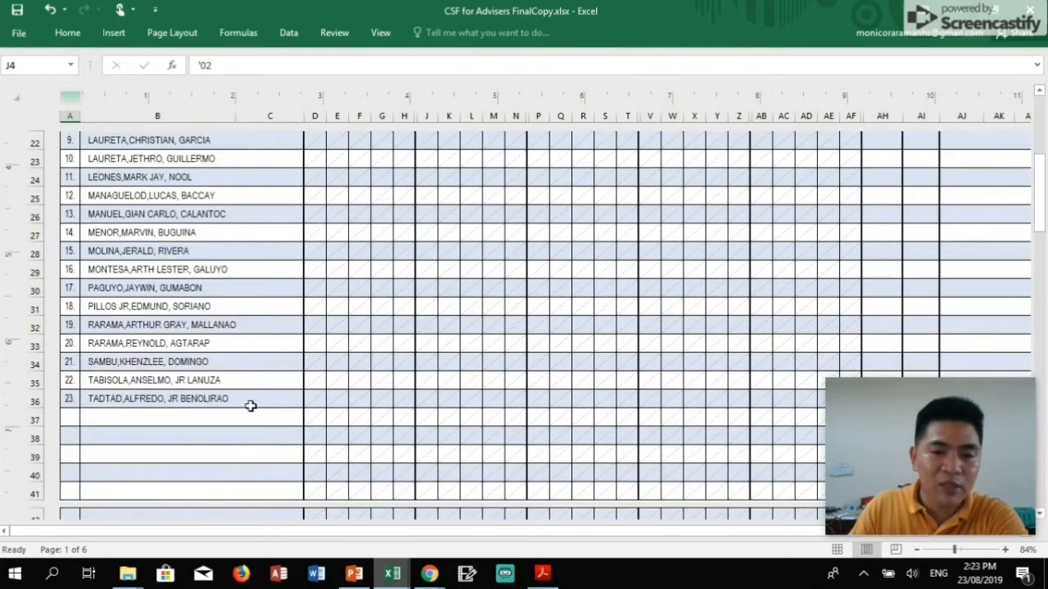
left_click(314, 402)
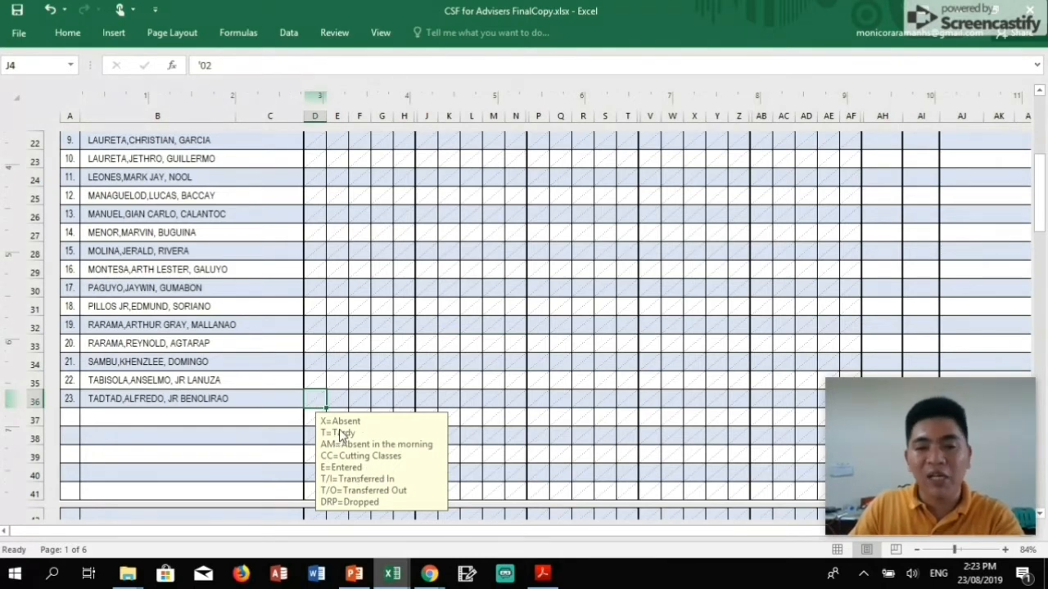
scroll(401, 397, "up", 2)
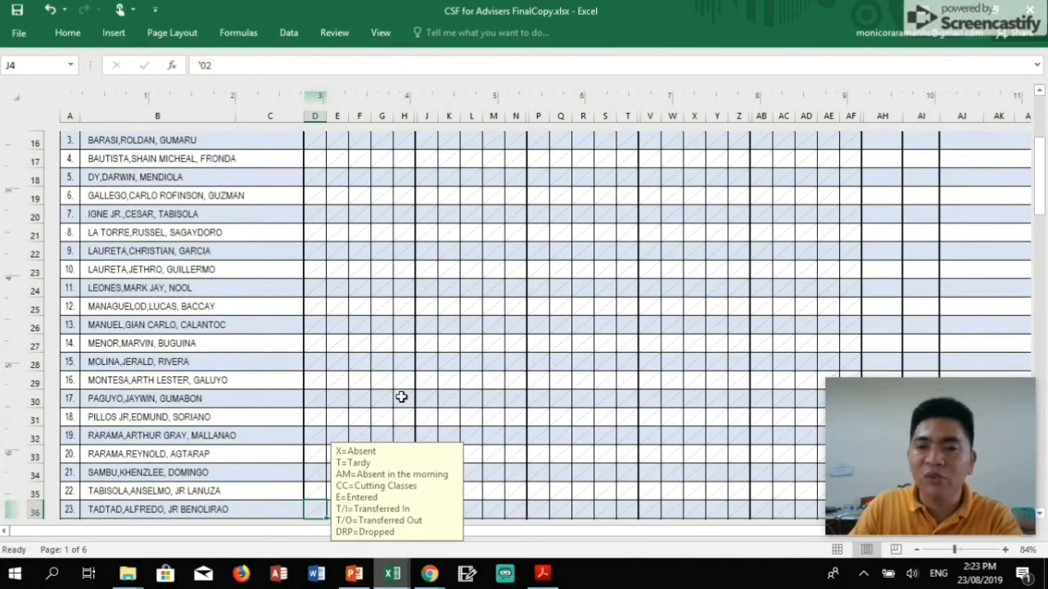
scroll(357, 292, "up", 3)
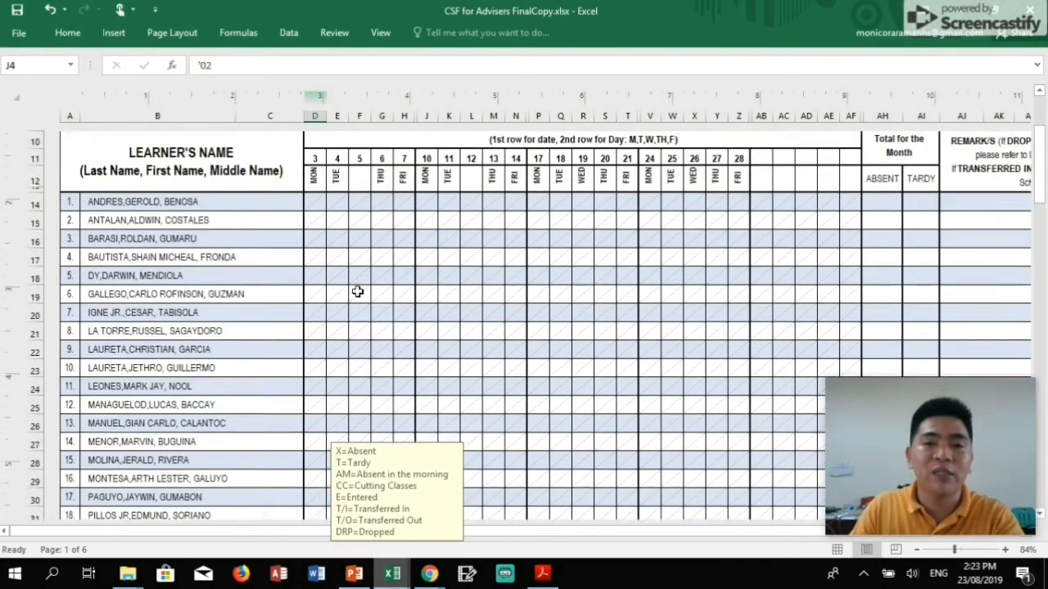
scroll(636, 310, "up", 1)
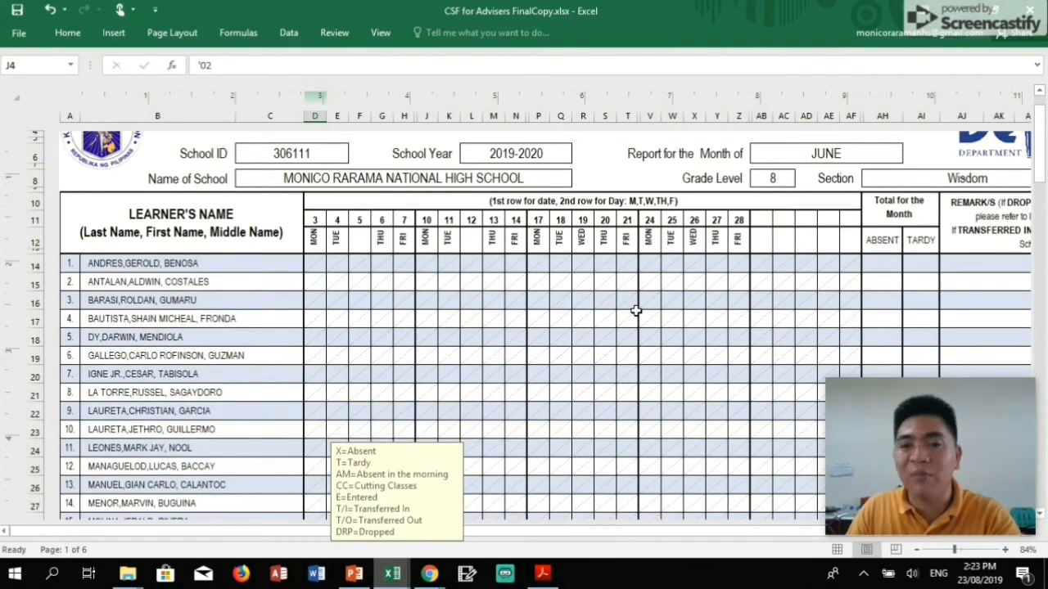
scroll(628, 287, "up", 1)
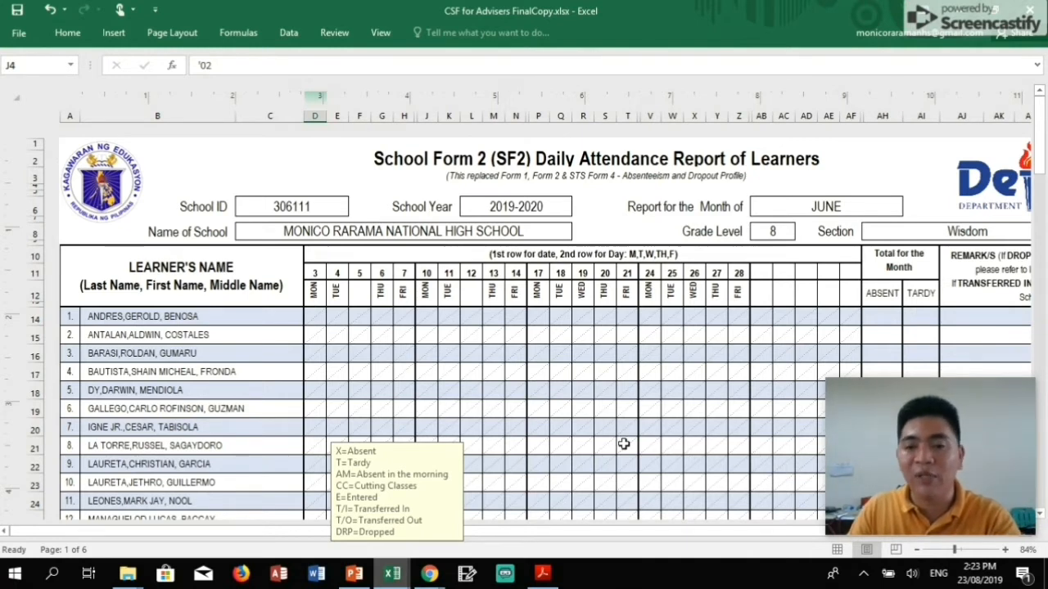
Check the June form's Page Layout Scale to Fit settings.
left_click(150, 36)
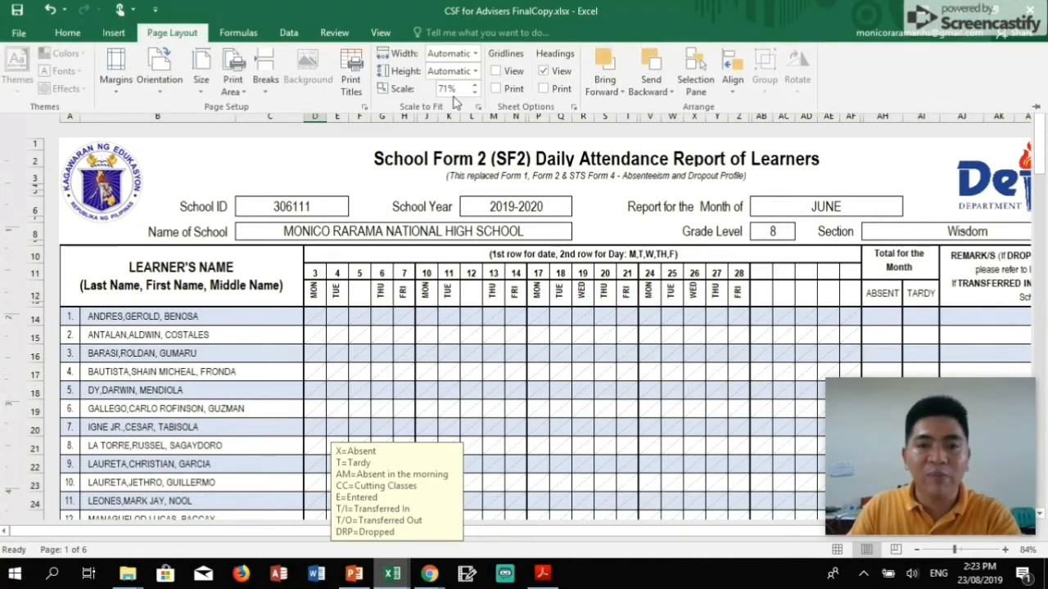
double_click(173, 33)
left_click(183, 29)
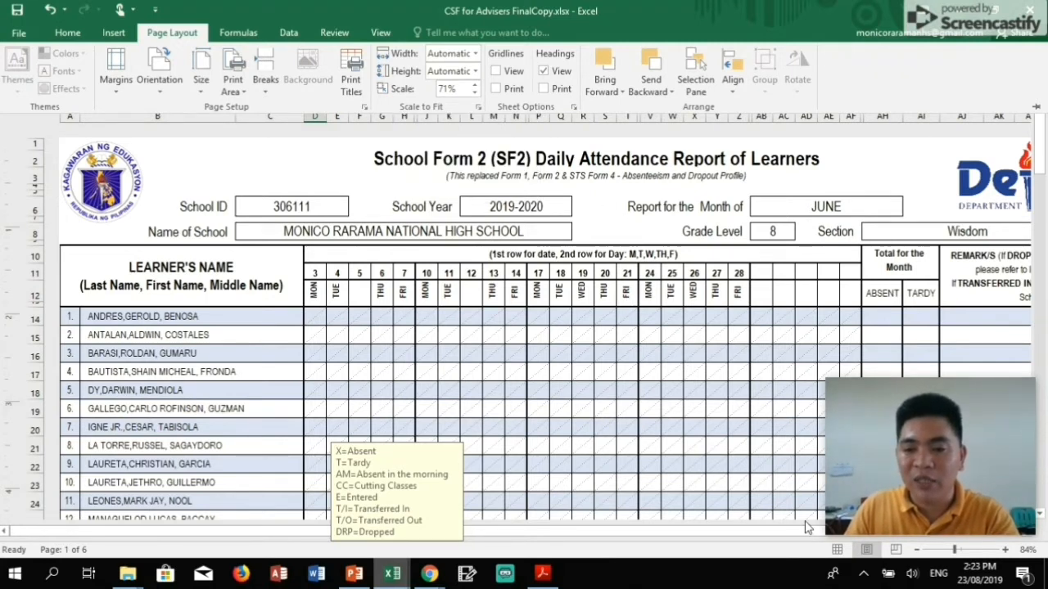
left_click(607, 376)
mouse_move(683, 538)
left_mouse_down()
mouse_move(800, 542)
mouse_move(680, 540)
left_mouse_up()
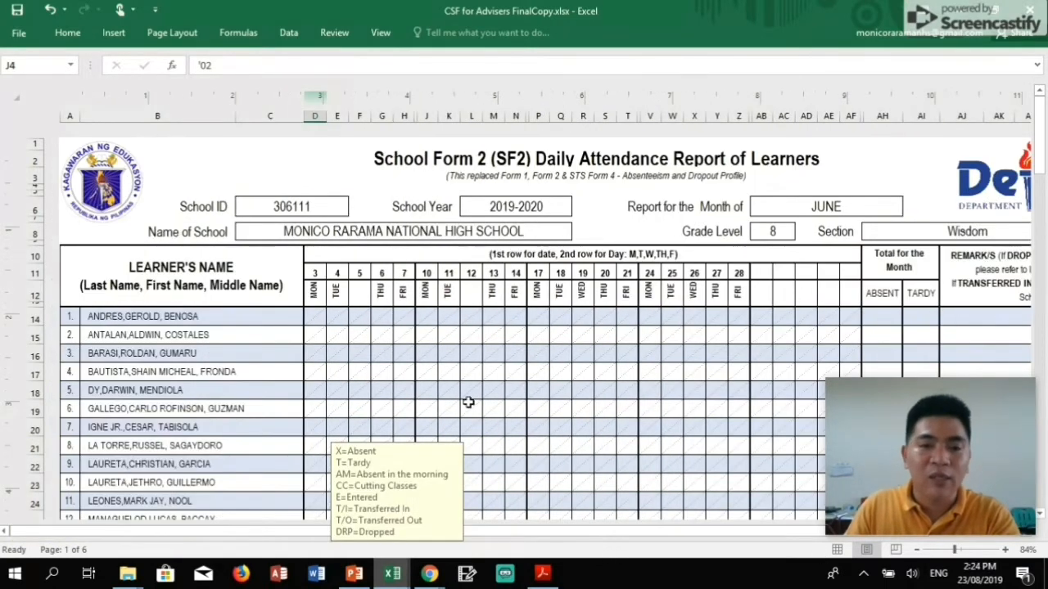
Hide the empty rows 37–53 on the June form and scroll through to confirm the lists.
scroll(483, 414, "down", 9)
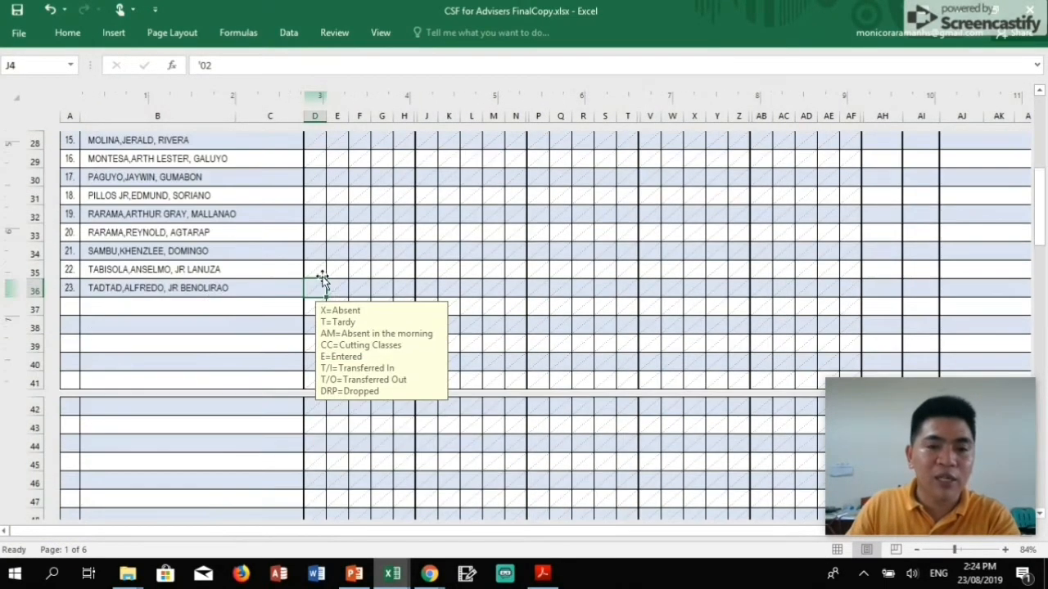
left_click_drag(25, 311, 27, 400)
right_click(31, 401)
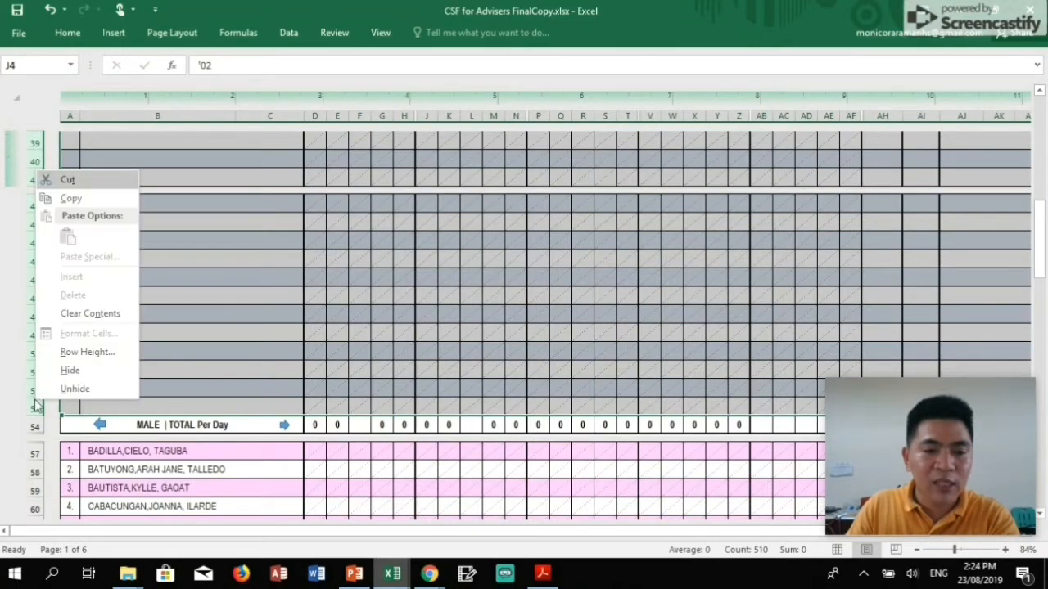
left_click(70, 373)
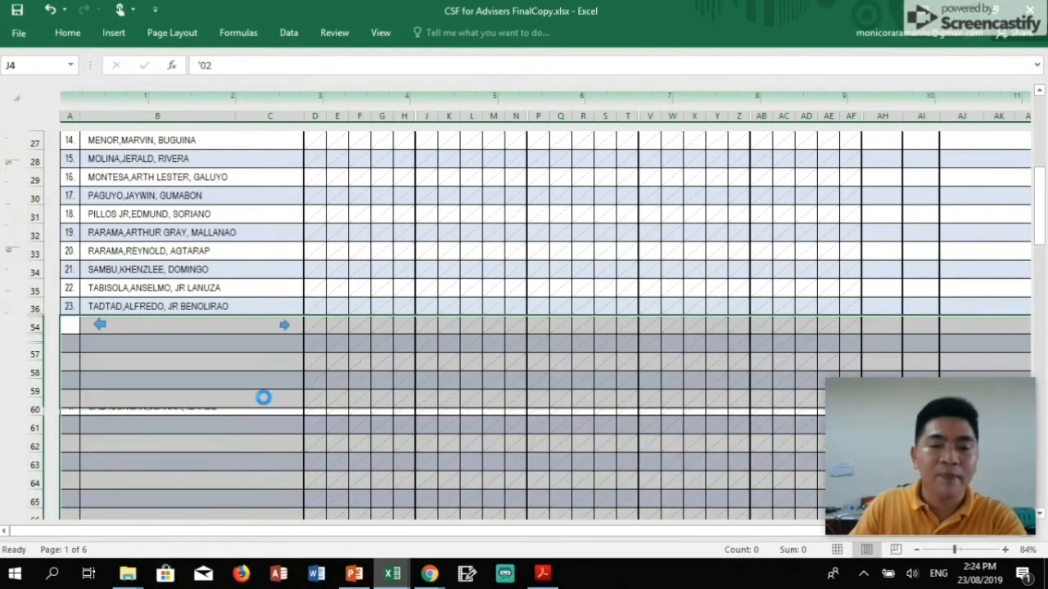
scroll(240, 391, "down", 5)
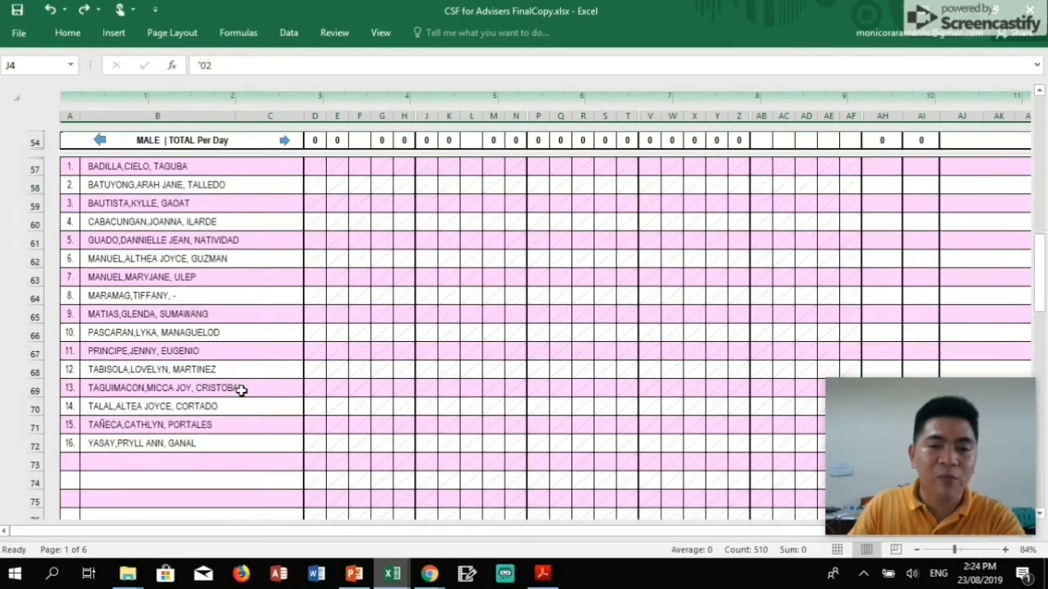
scroll(240, 390, "down", 12)
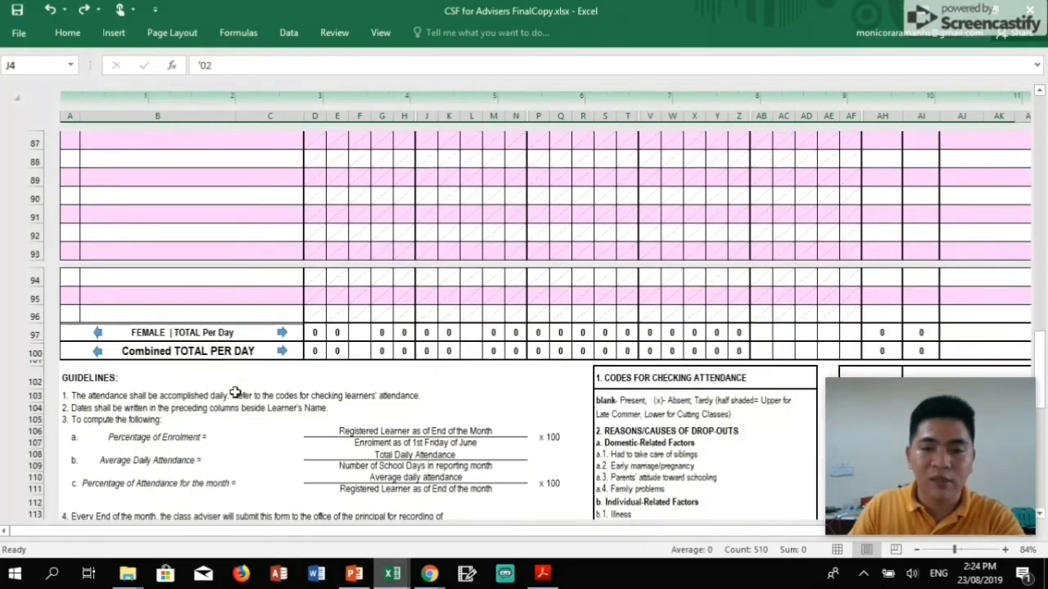
scroll(235, 393, "down", 2)
scroll(491, 354, "down", 3)
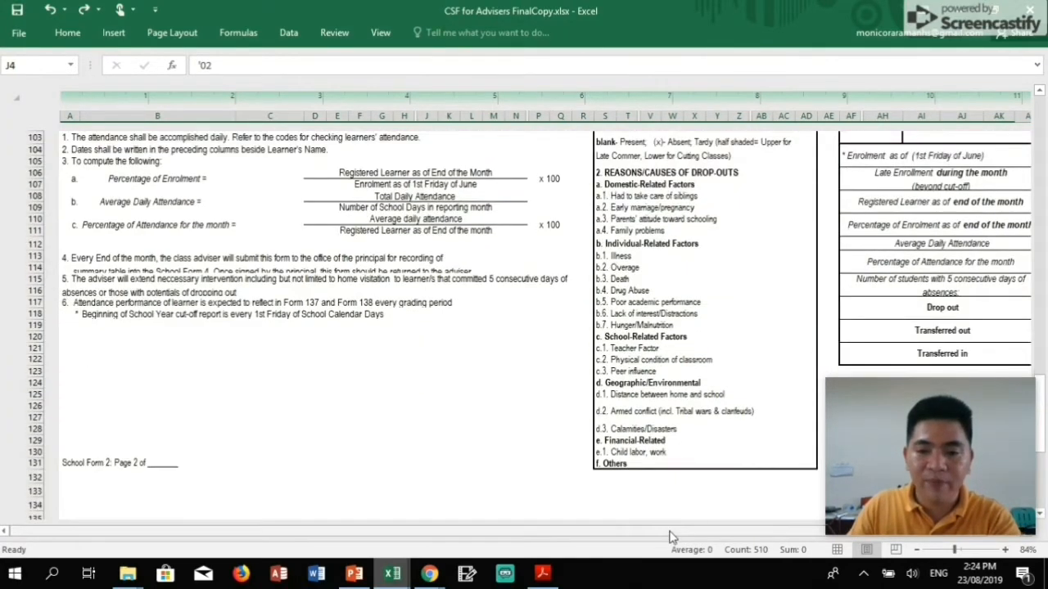
left_click_drag(670, 536, 809, 536)
left_click_drag(678, 532, 501, 524)
scroll(461, 423, "up", 14)
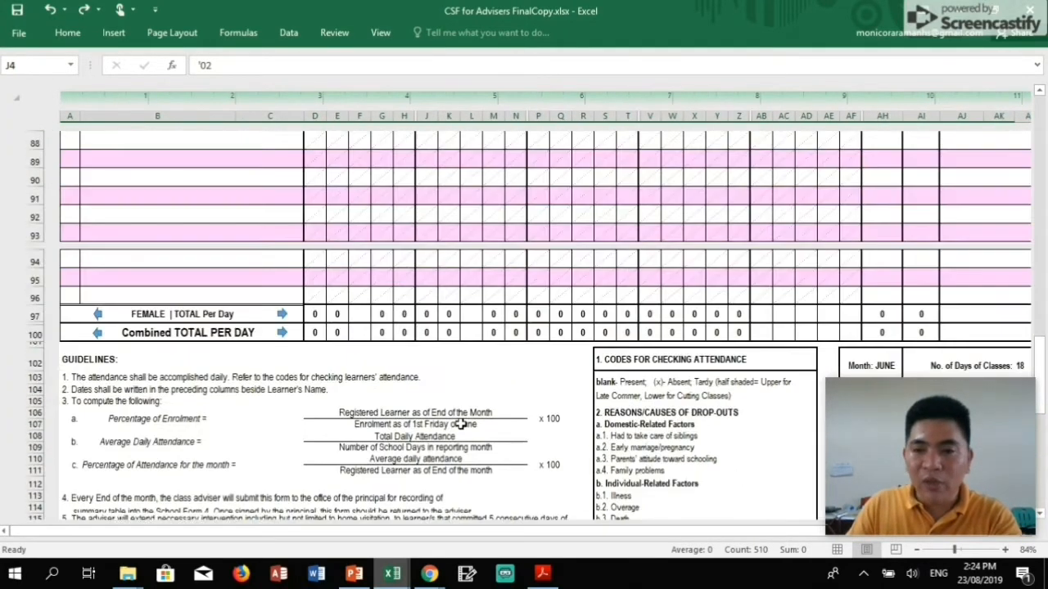
scroll(461, 423, "up", 19)
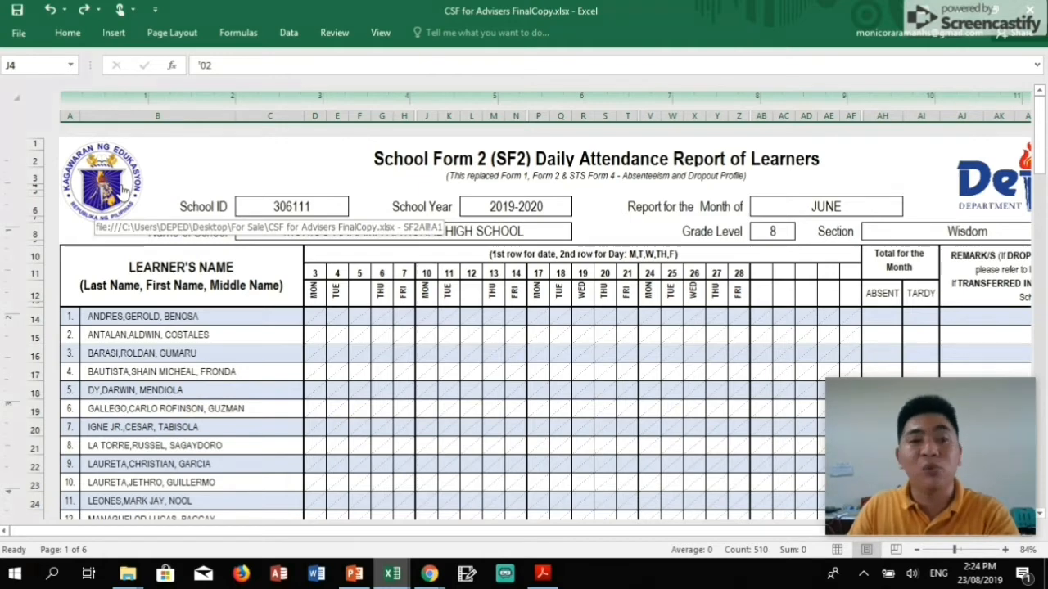
Return to the School Forms dashboard and open the SF3 Books Issued and Returned form.
left_click(123, 190)
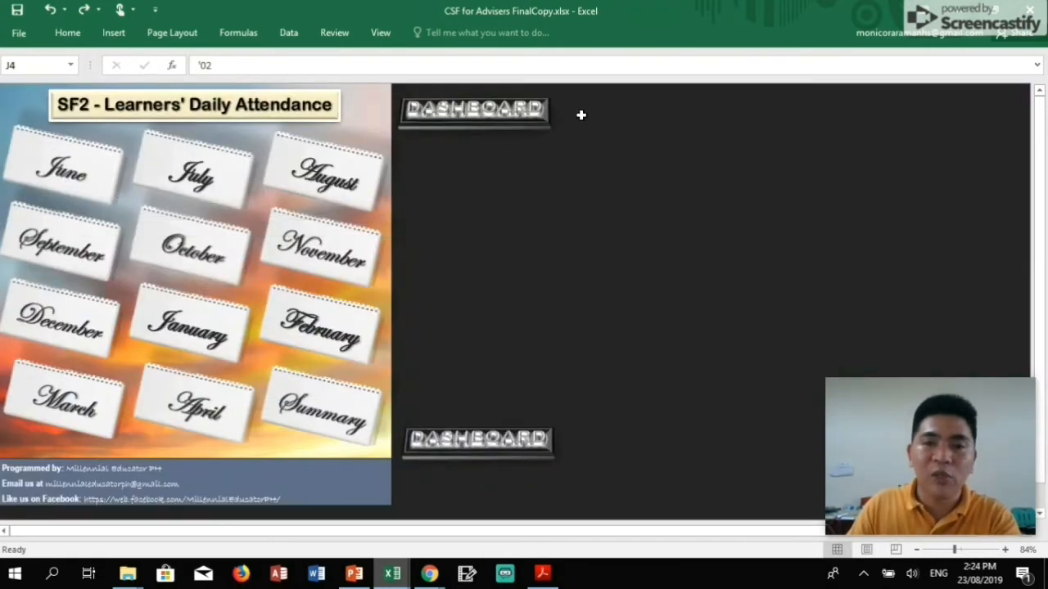
left_click(490, 114)
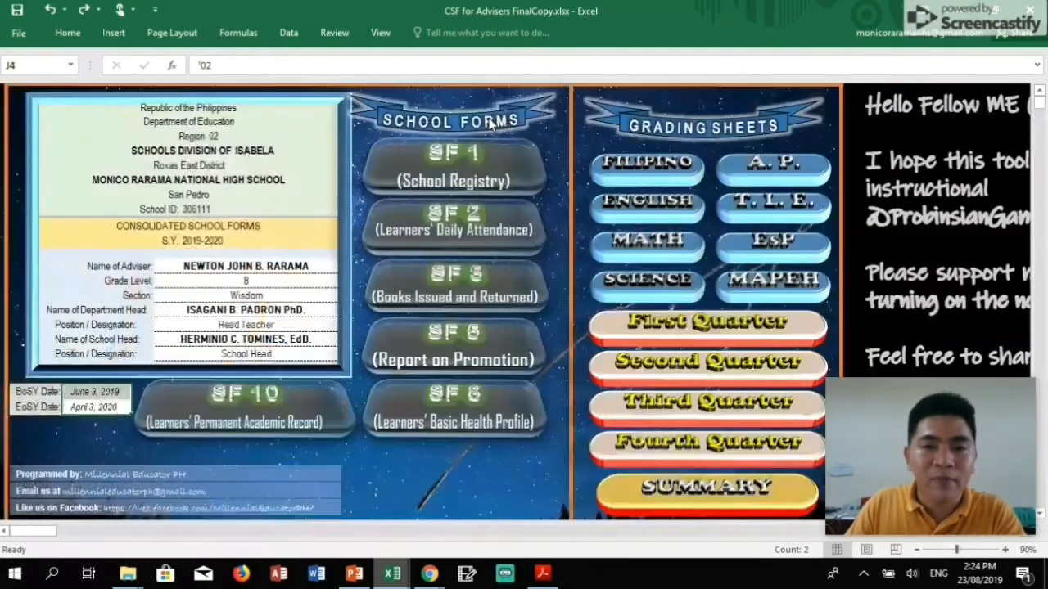
left_click(509, 304)
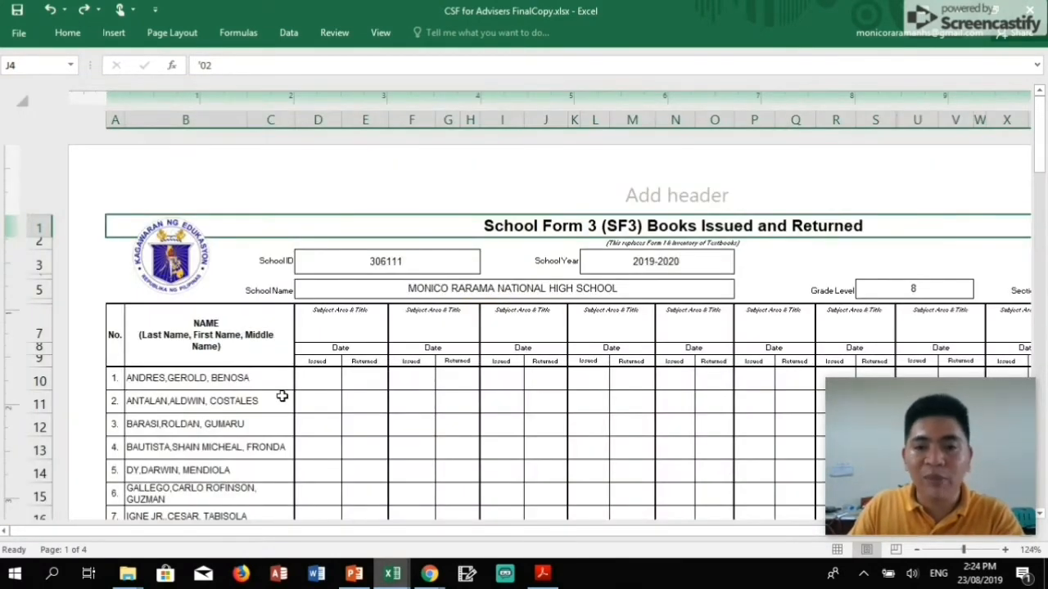
scroll(281, 397, "down", 2)
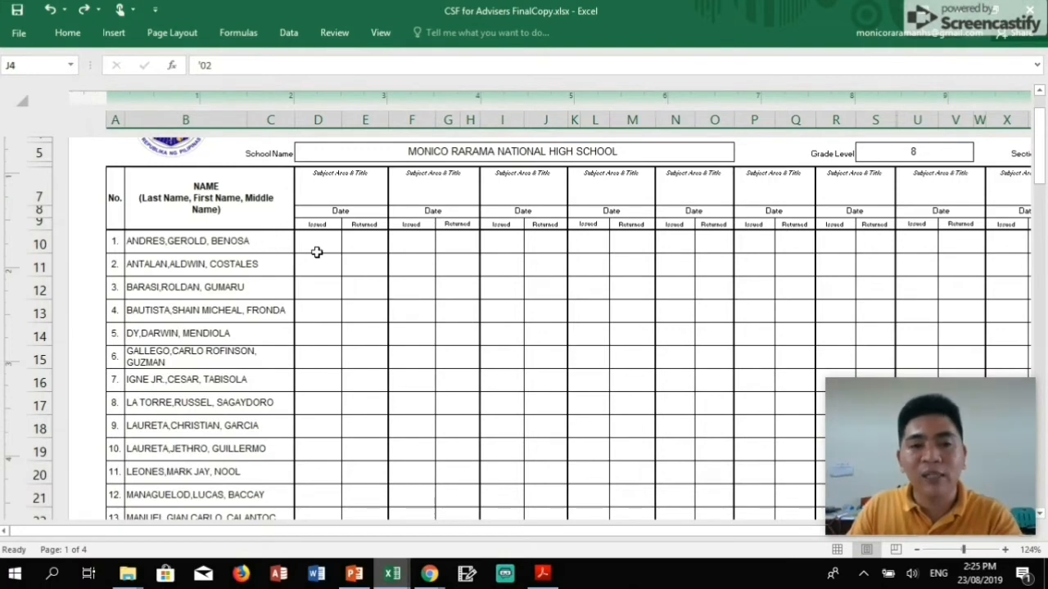
Inspect the first subject title cell and the D10 and E10 date cells, then return to the dashboard.
left_click(329, 193)
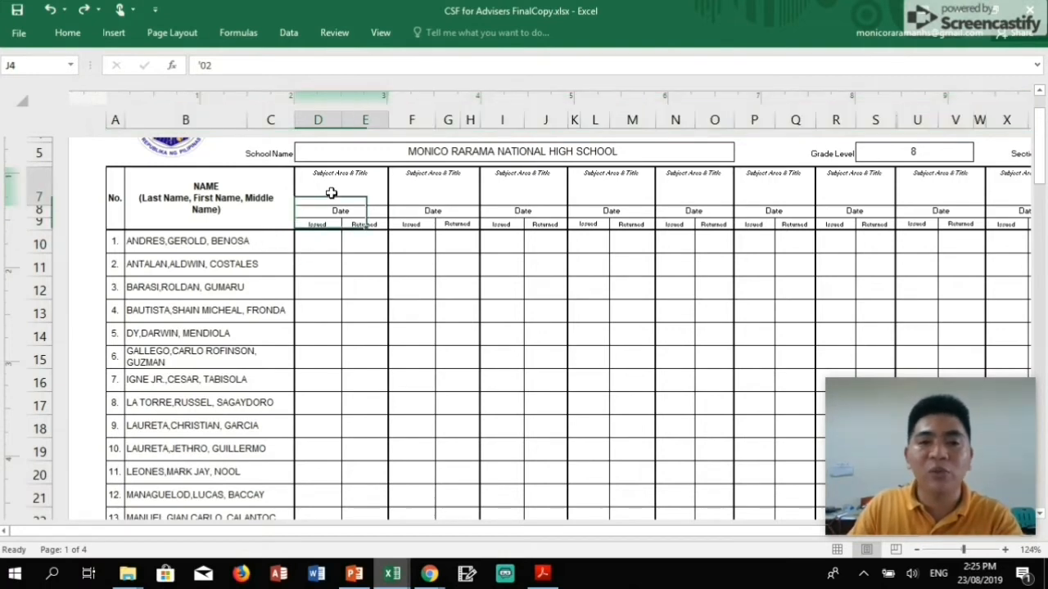
left_click(327, 242)
left_click(368, 244)
scroll(368, 243, "up", 2)
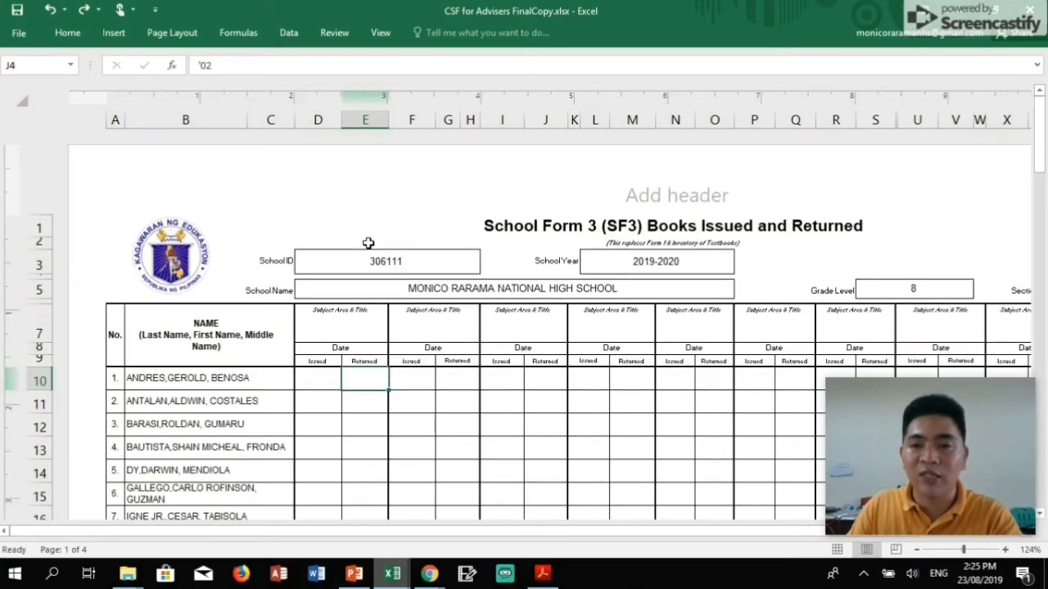
left_click(188, 253)
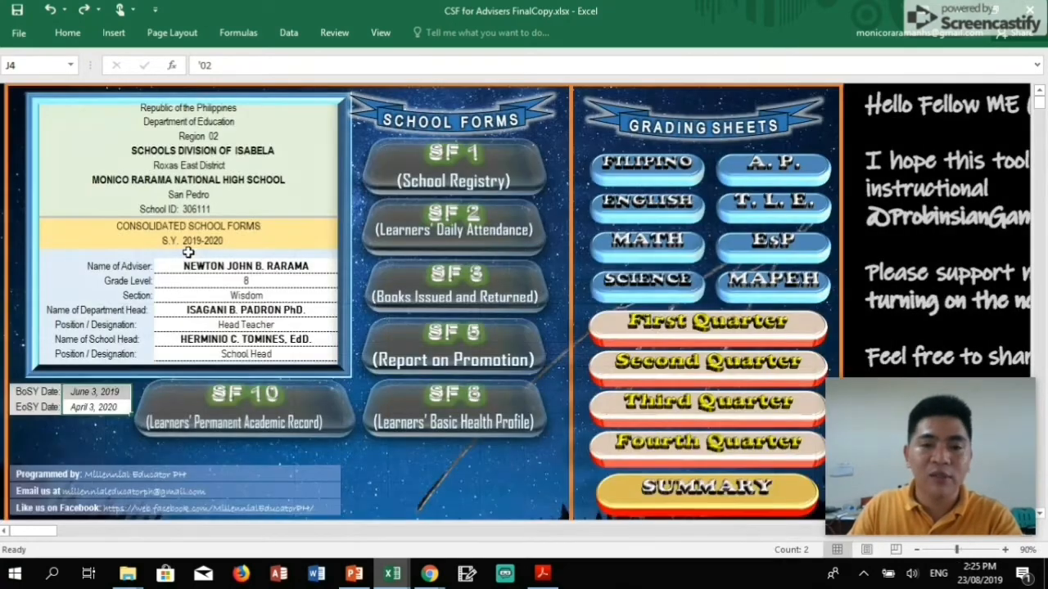
Open the SF5 promotion report, scroll through its learner list, and return to the main menu.
left_click(488, 361)
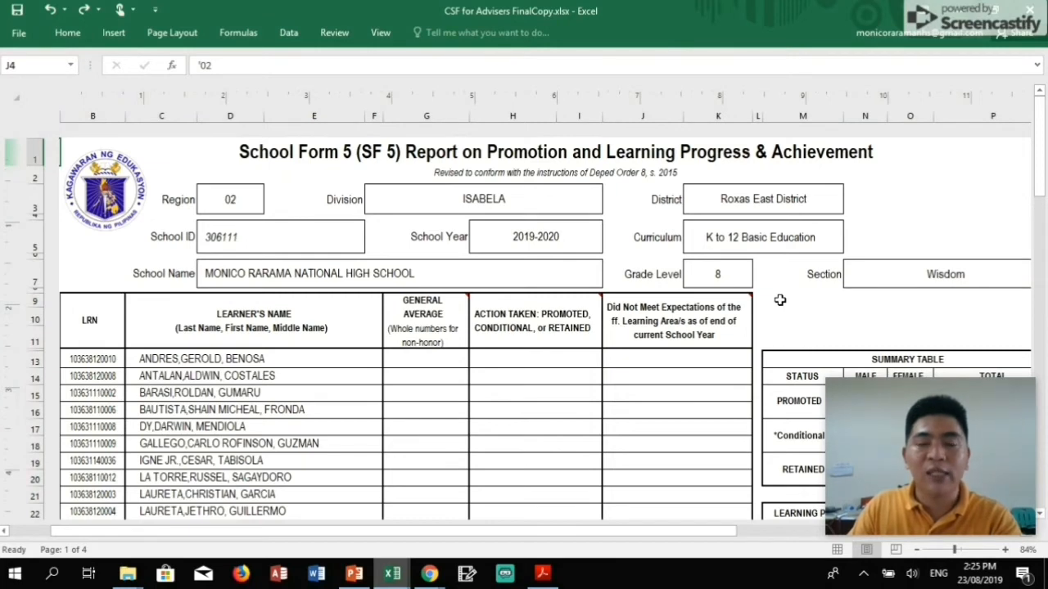
scroll(468, 347, "down", 1)
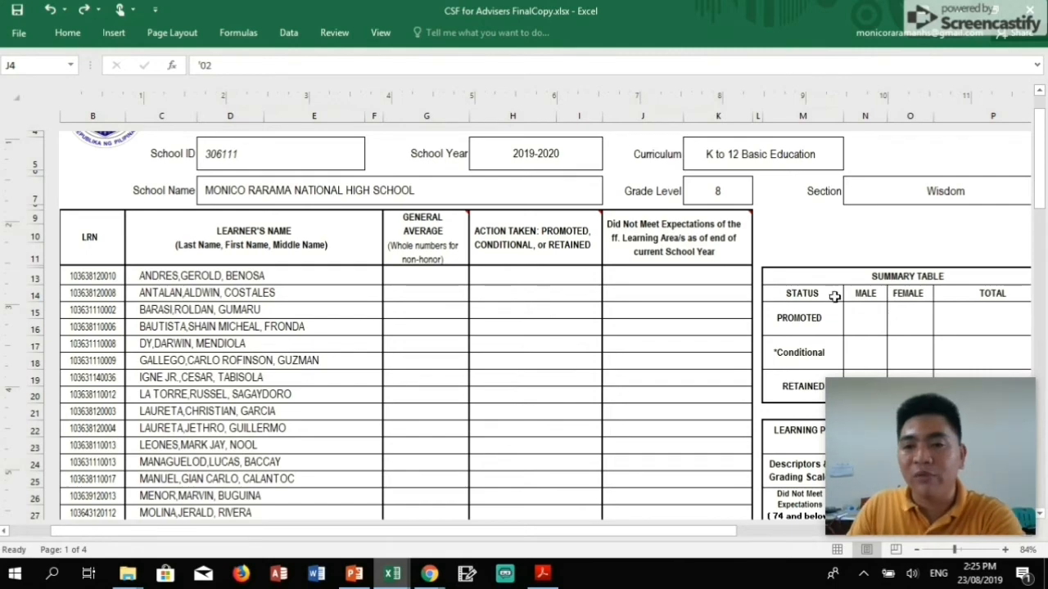
scroll(803, 297, "down", 3)
scroll(802, 300, "up", 5)
left_click(110, 207)
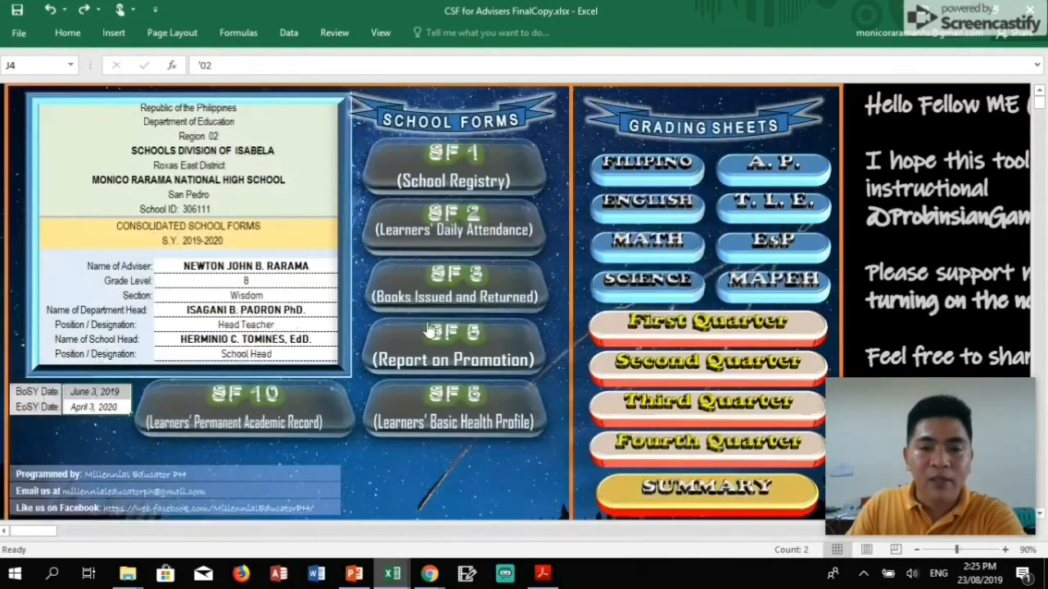
Open the SF8 report and review the first learner's name, birthdate, weight and height cells.
left_click(474, 416)
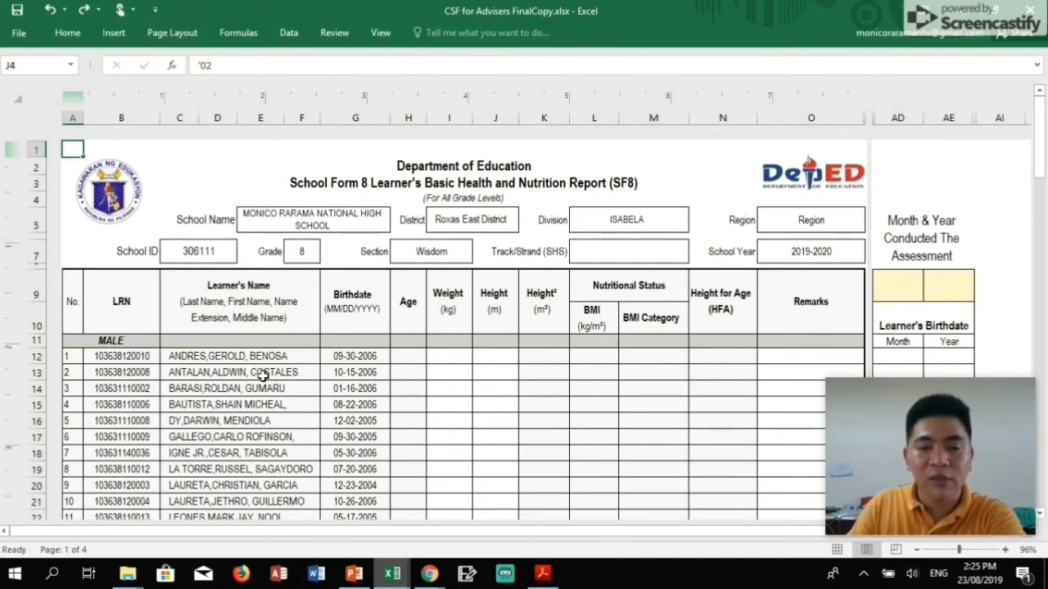
scroll(262, 374, "down", 1)
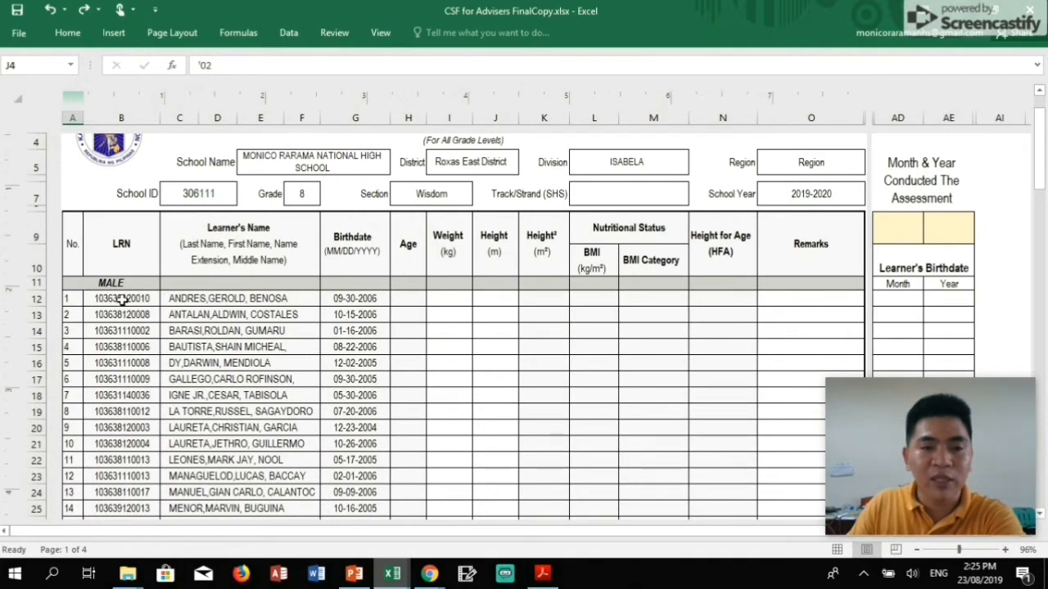
left_click(205, 298)
left_click(336, 303)
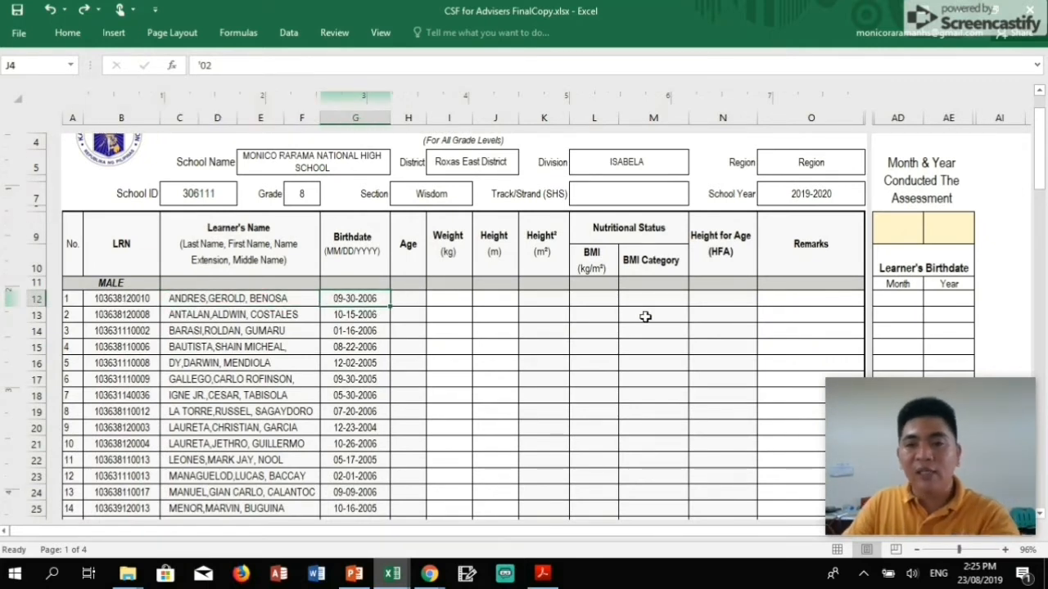
left_click(453, 299)
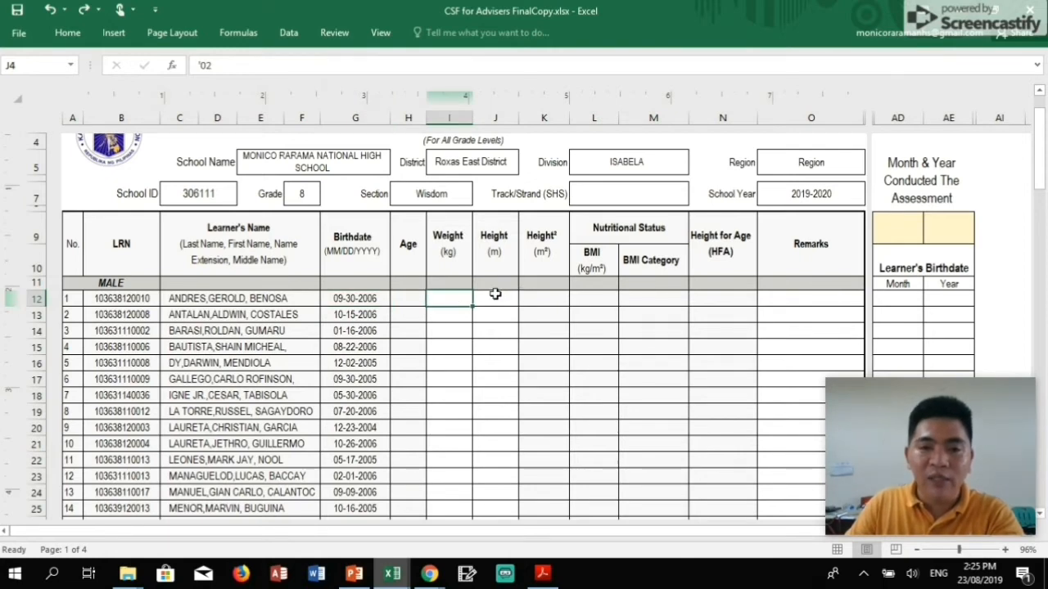
left_click(496, 295)
Select the yellow assessment Month & Year cells AD9:AE9, ending on the month cell AD9.
left_click(889, 302)
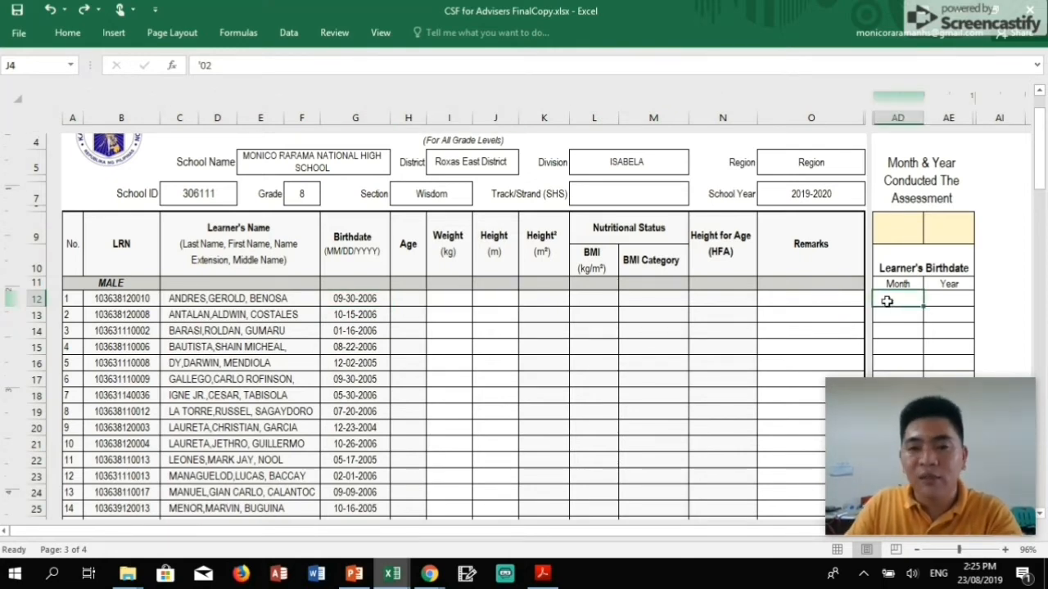
scroll(892, 299, "up", 1)
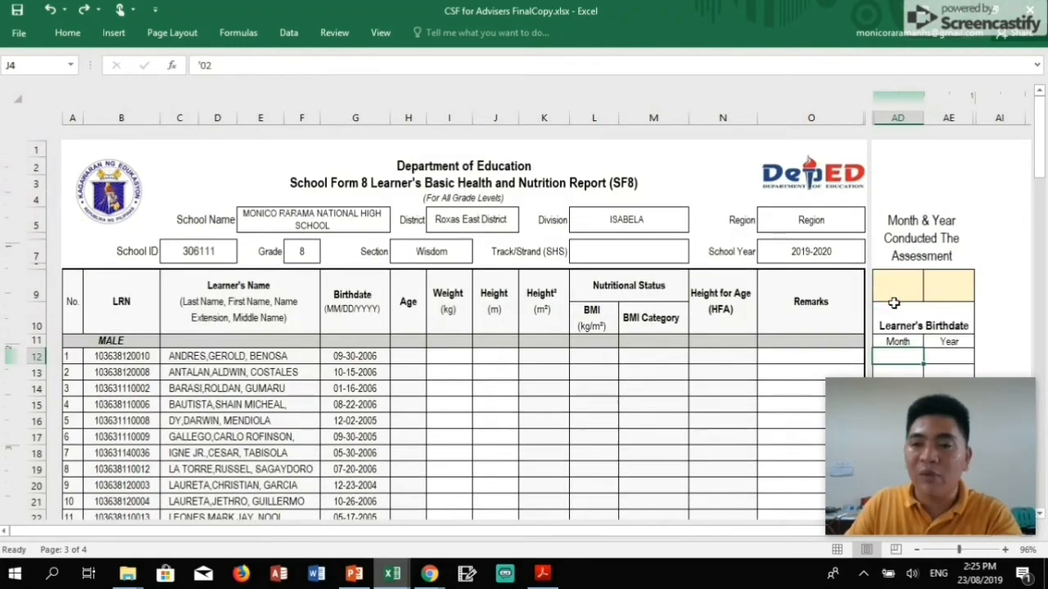
left_click_drag(897, 291, 936, 290)
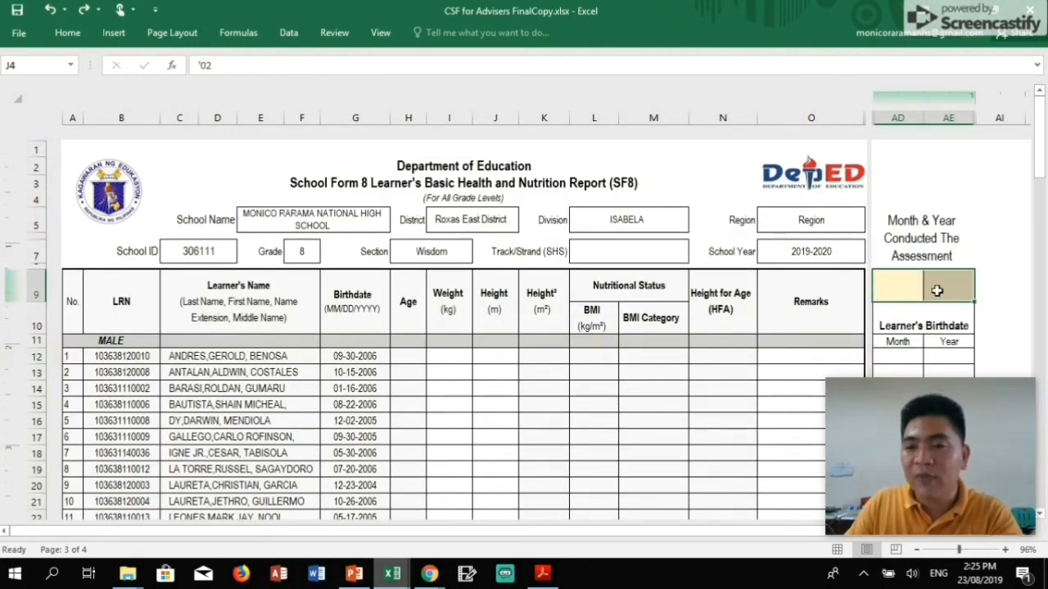
left_click(937, 290)
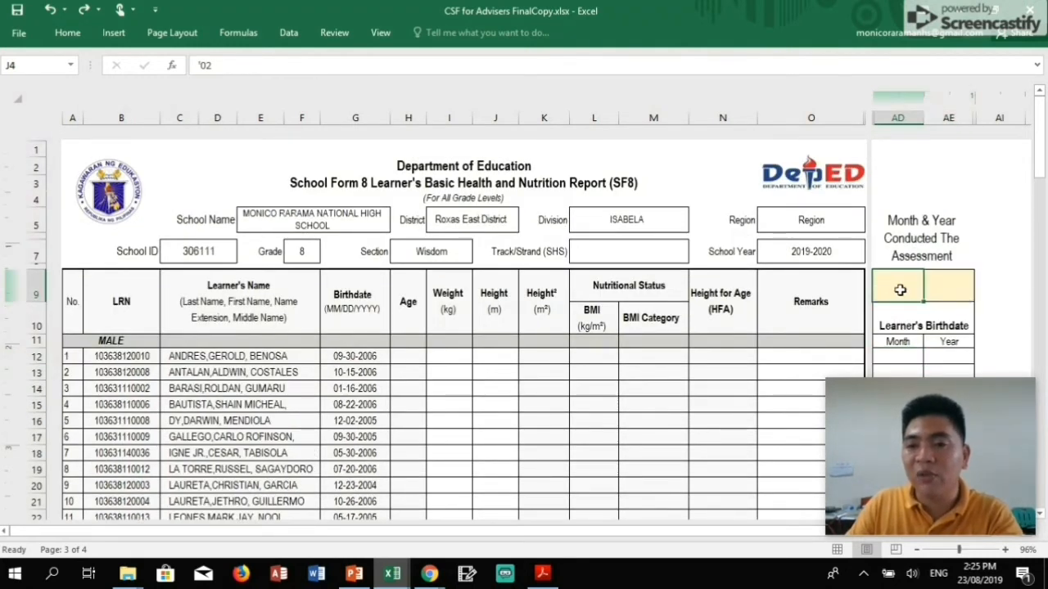
left_click(953, 285)
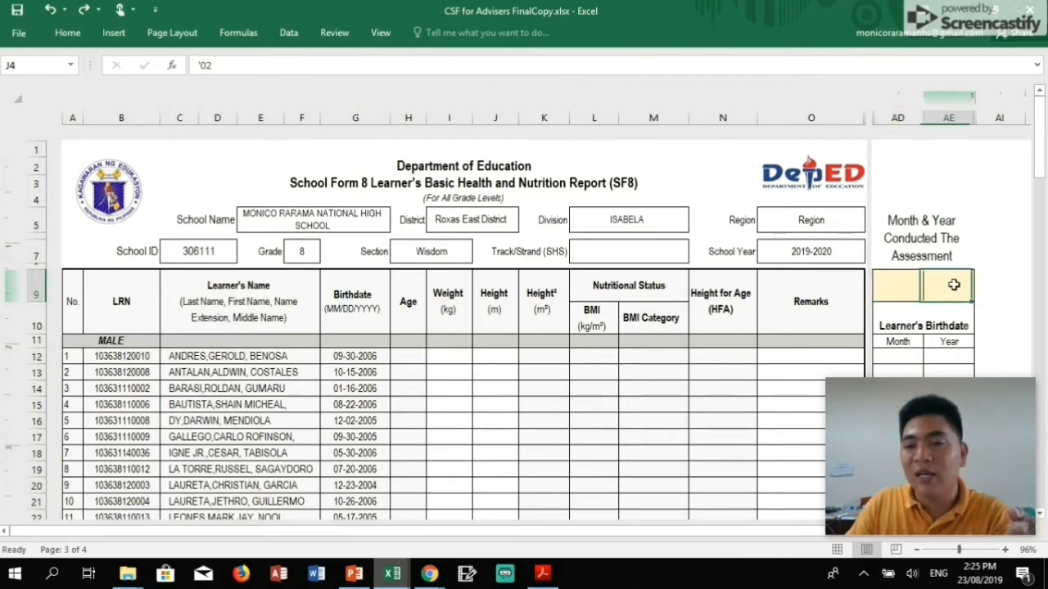
left_click(899, 289)
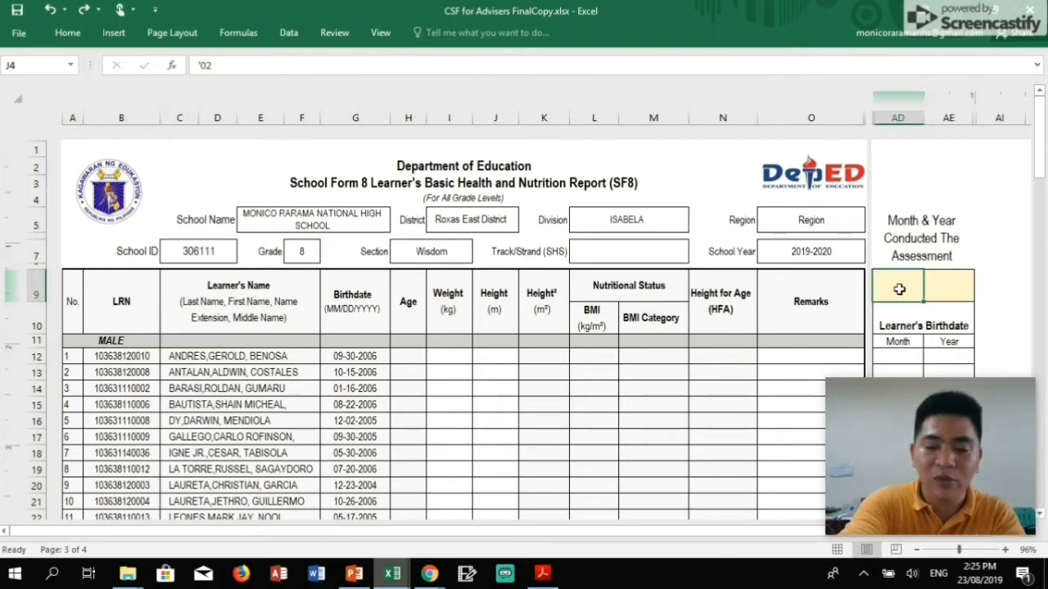
Set the assessment month to 6 and the assessment year to 2019.
type("6")
key("Tab")
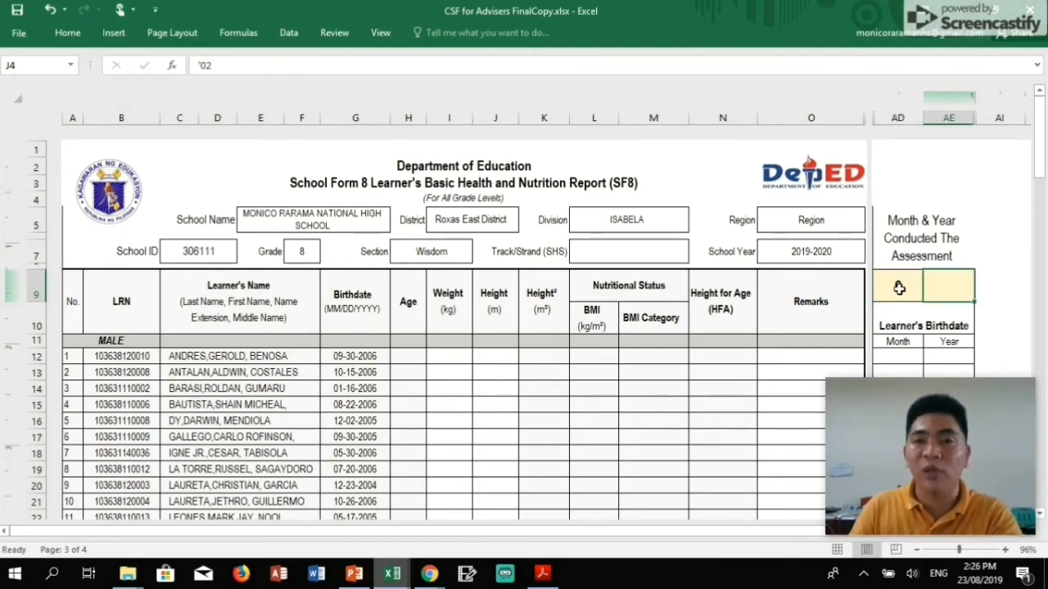
type("2019")
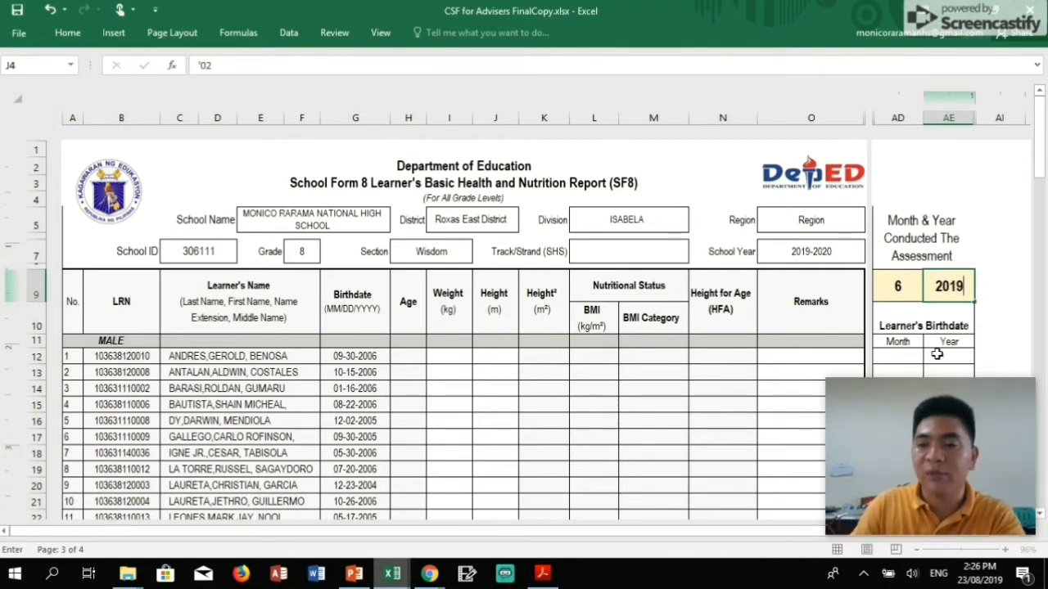
left_click(937, 355)
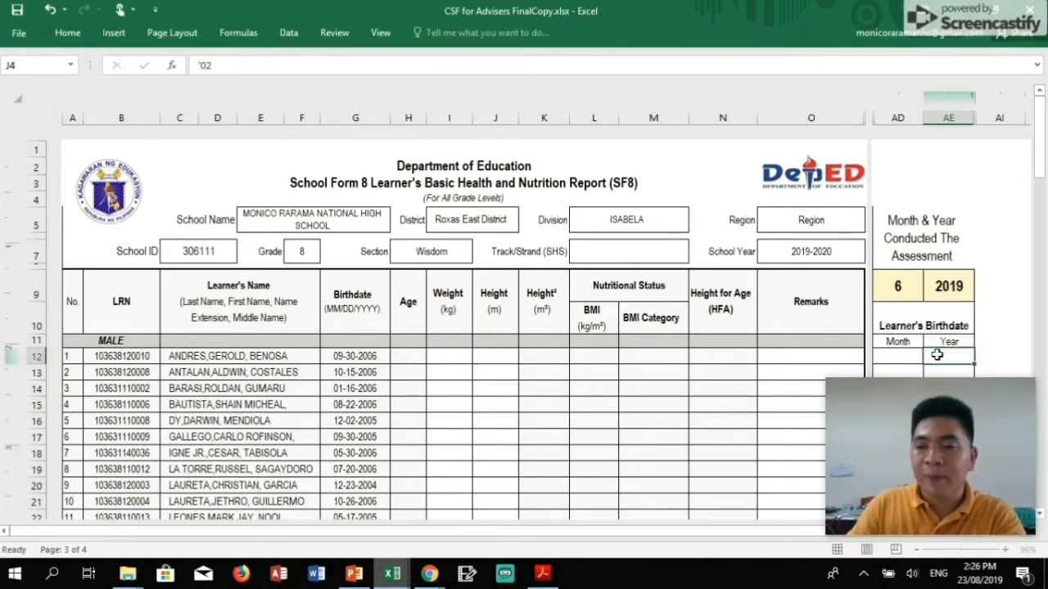
Check the birthdate in G12, then enter the first learner's birth month 9 and year 2006.
left_click(912, 355)
scroll(909, 354, "down", 1)
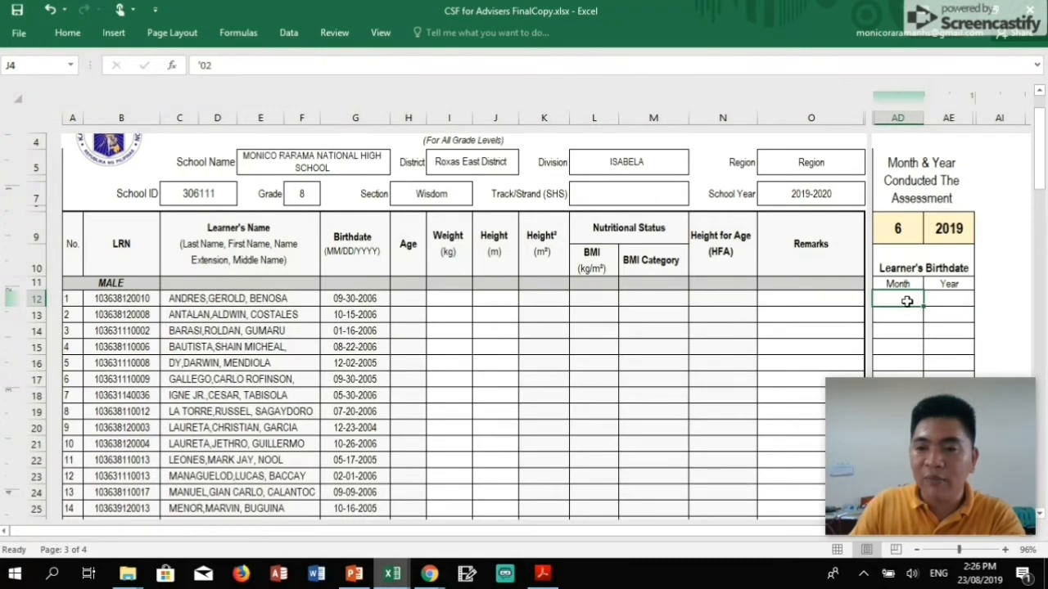
left_click(943, 300)
left_click(901, 300)
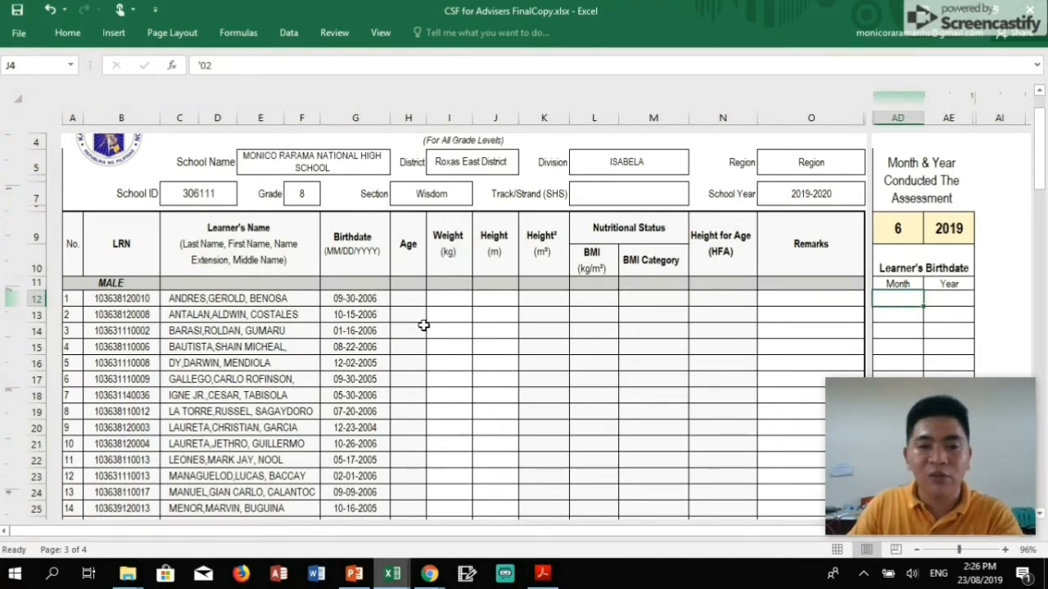
left_click(342, 298)
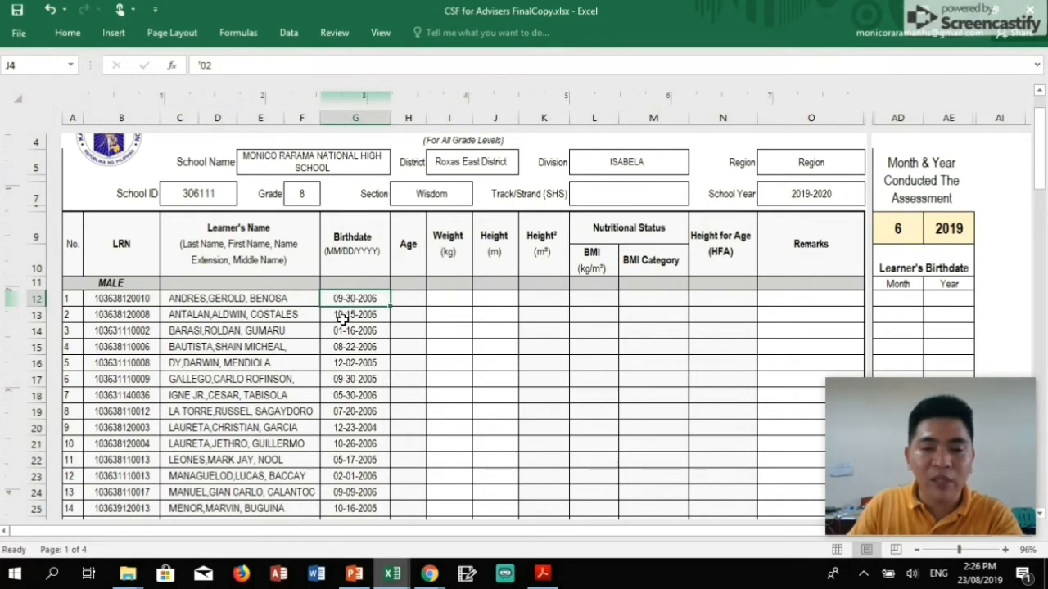
left_click(895, 301)
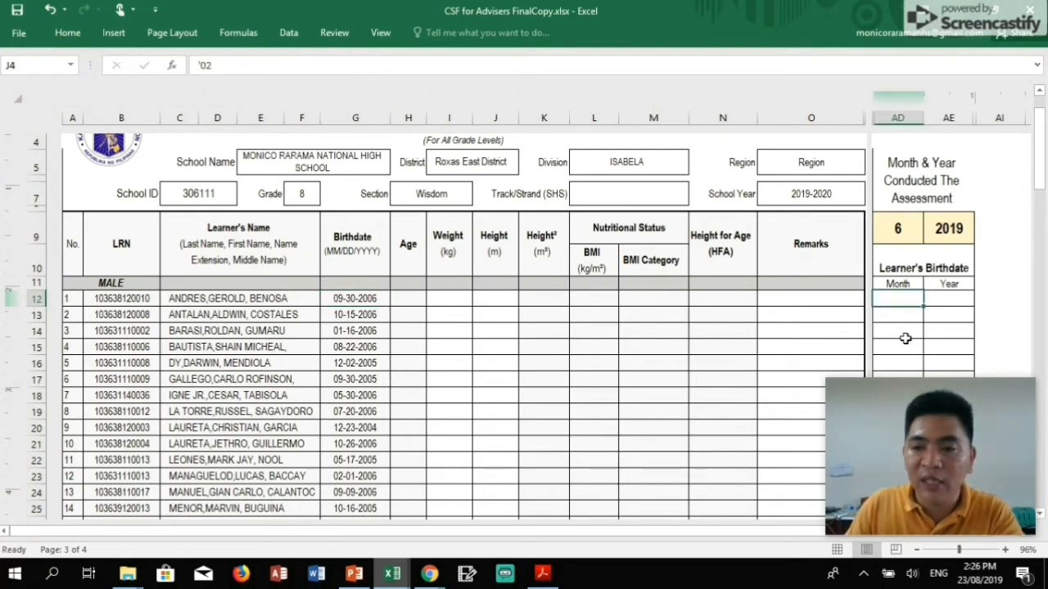
type("9")
key("Tab")
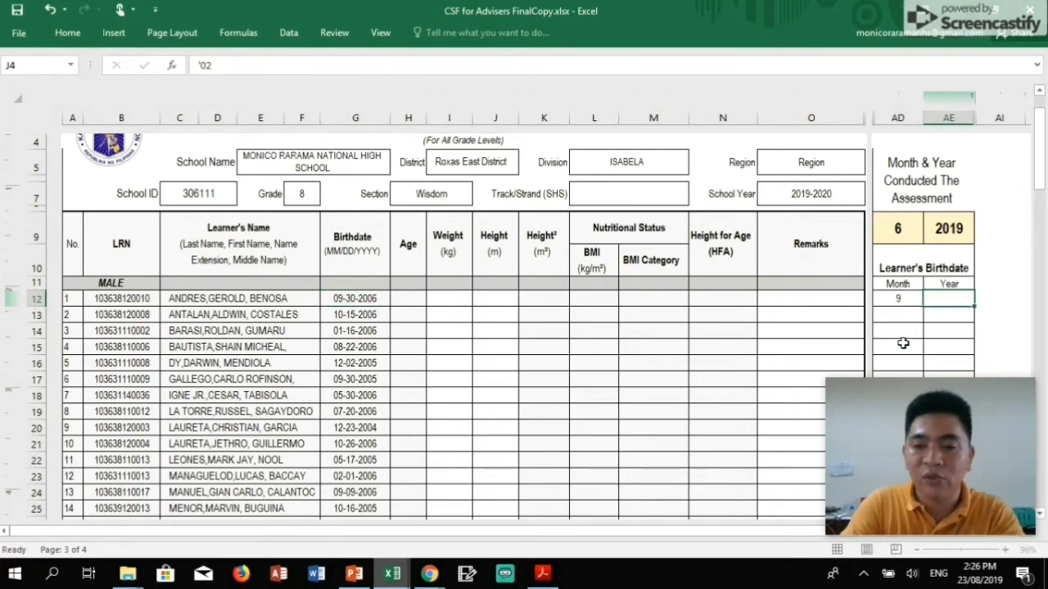
type("2006")
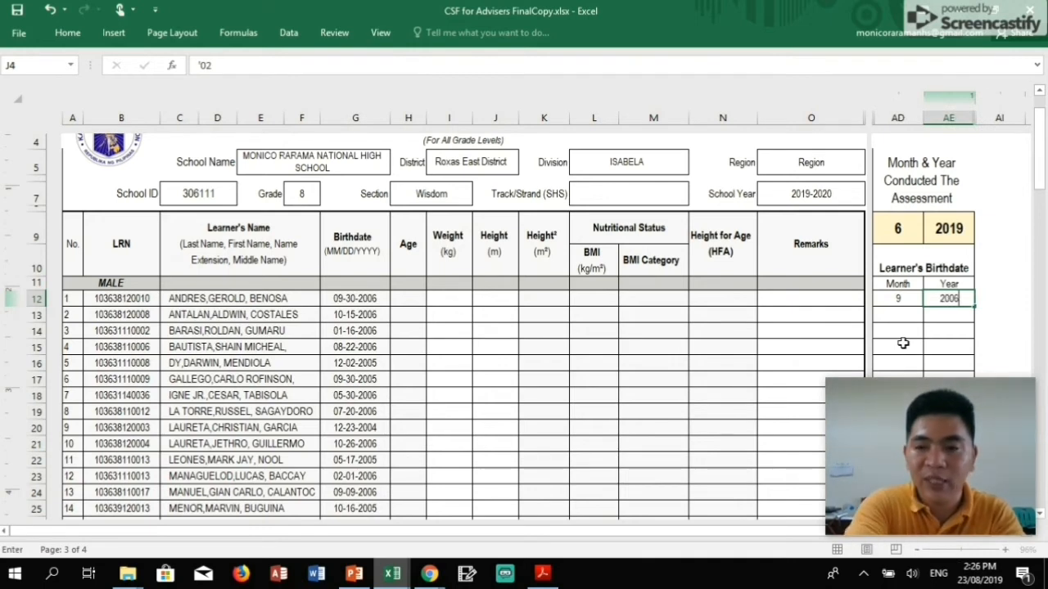
key("Return")
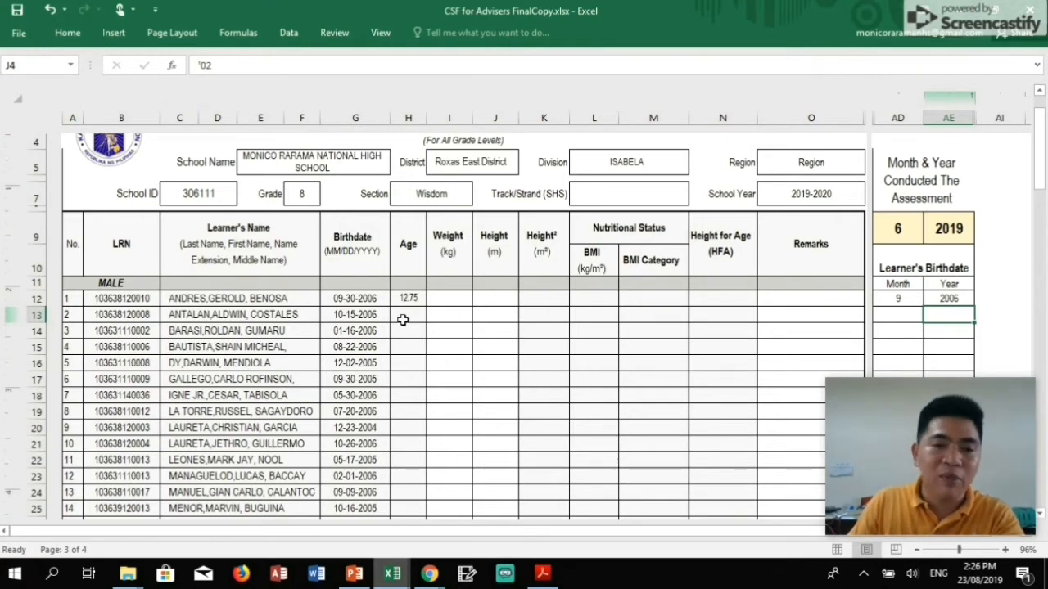
Enter birth month/year 10/2006 and 1/2006 for the second and third learners.
left_click(900, 316)
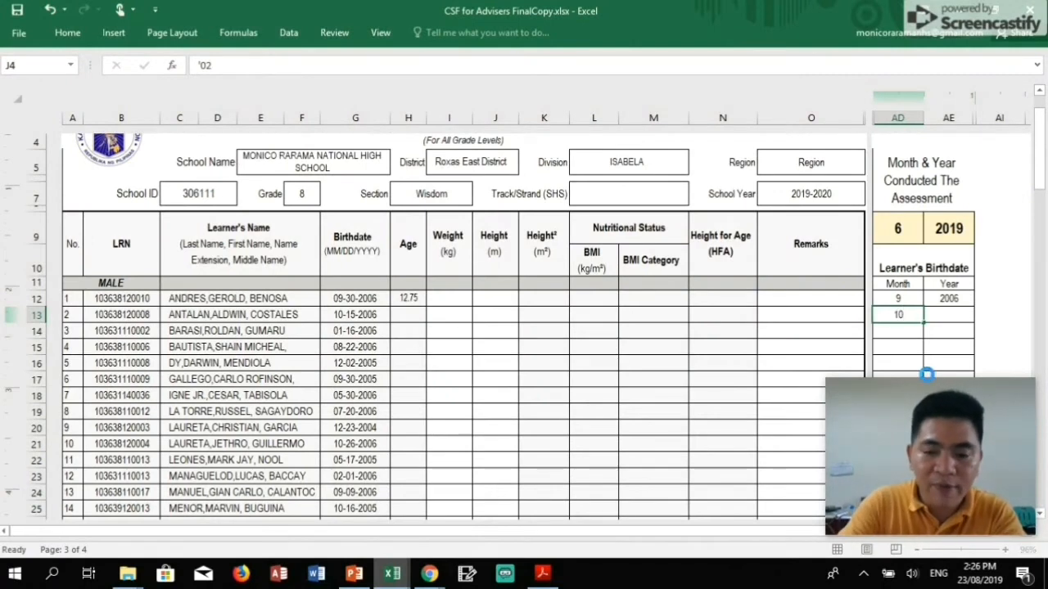
key("Tab")
type("2006")
key("Return")
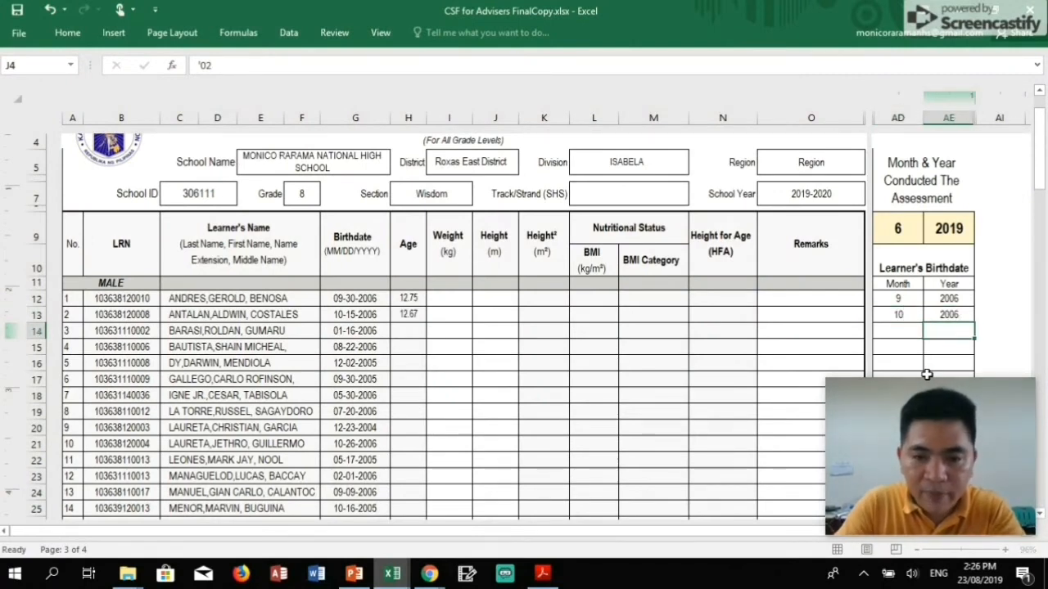
type("1")
key("Tab")
type("2006")
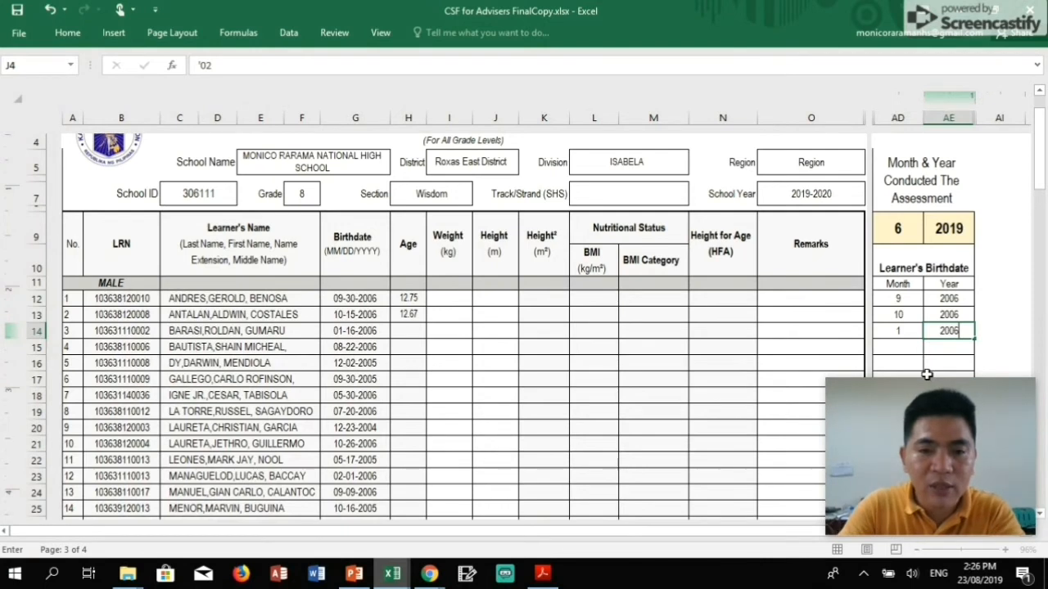
key("Return")
key("Left")
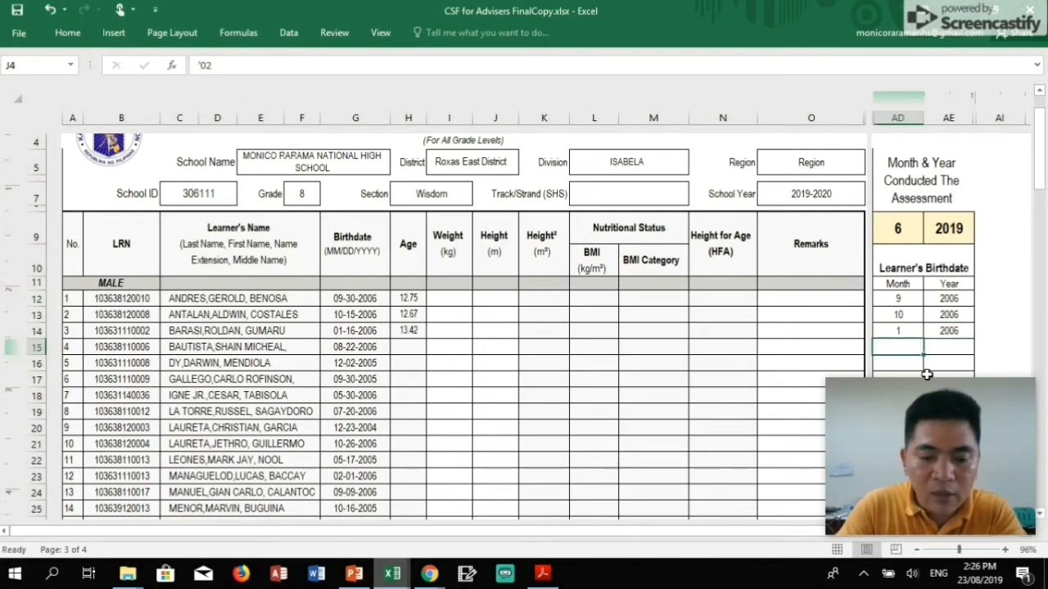
Enter birth month/year 8/2006 and 12/2005 for the fourth and fifth learners.
type("8")
key("Tab")
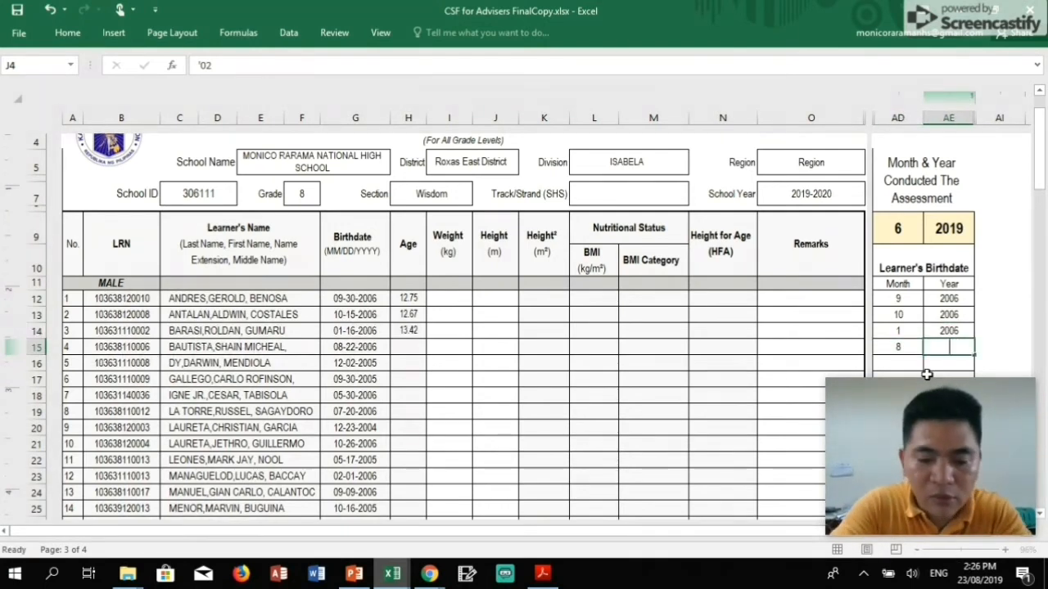
type("2006")
key("Return")
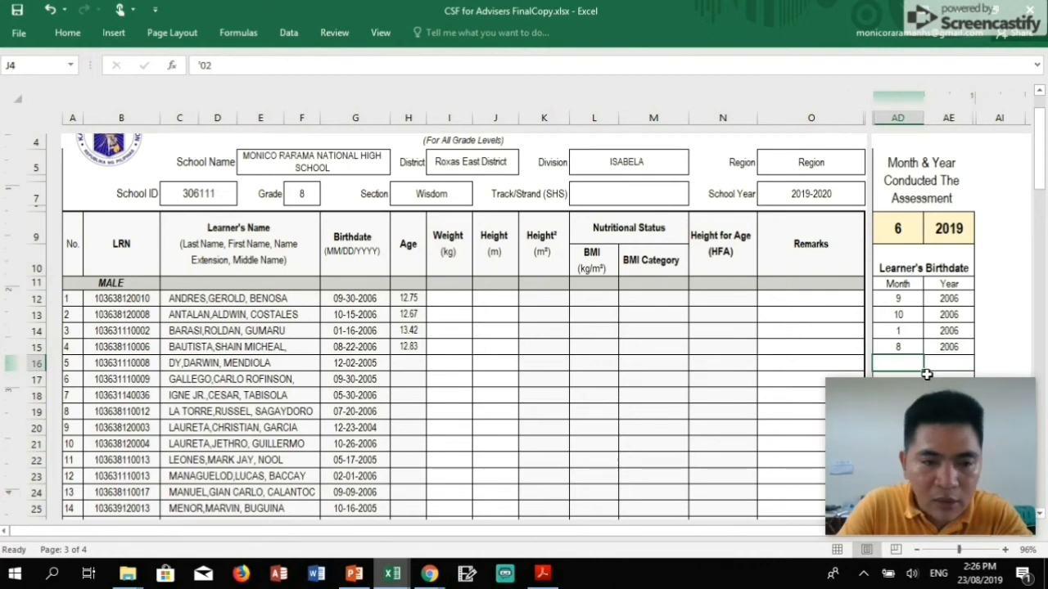
type("12")
key("Tab")
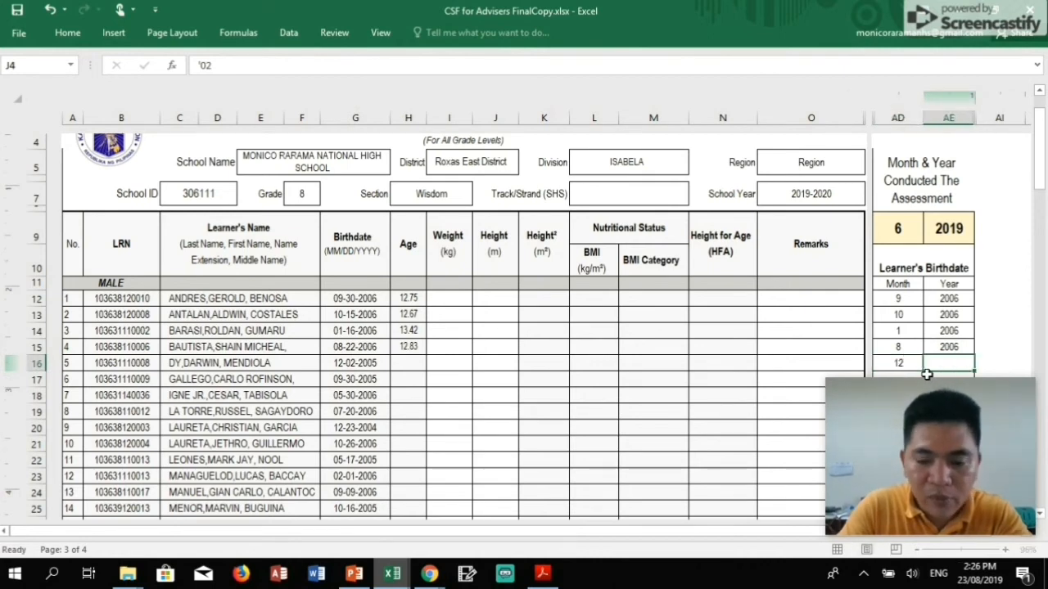
type("2005")
key("Return")
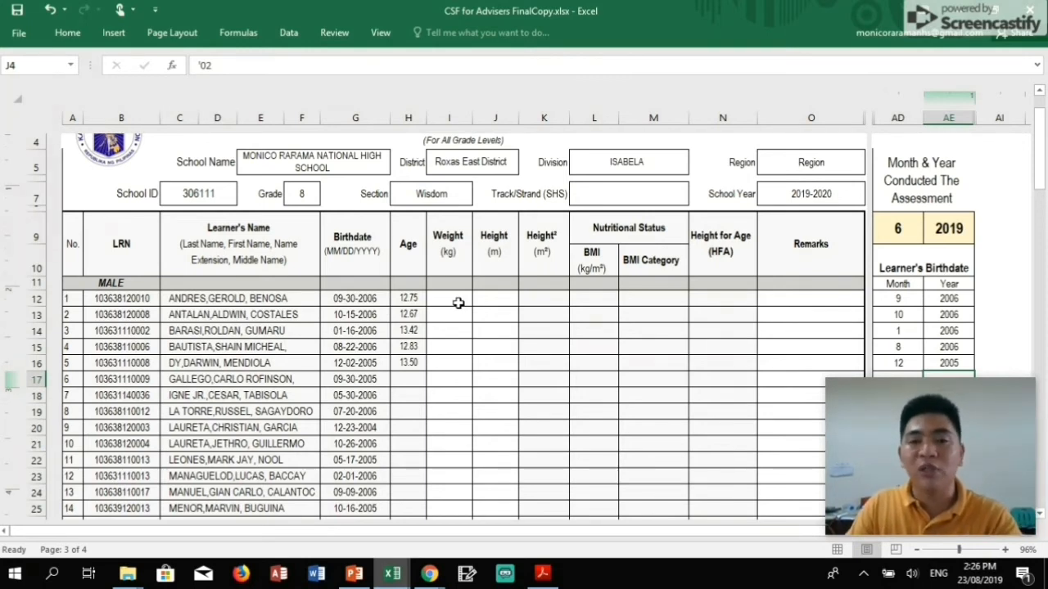
Enter weights 35 and 30 for the fourth and fifth male learners.
scroll(458, 303, "up", 1)
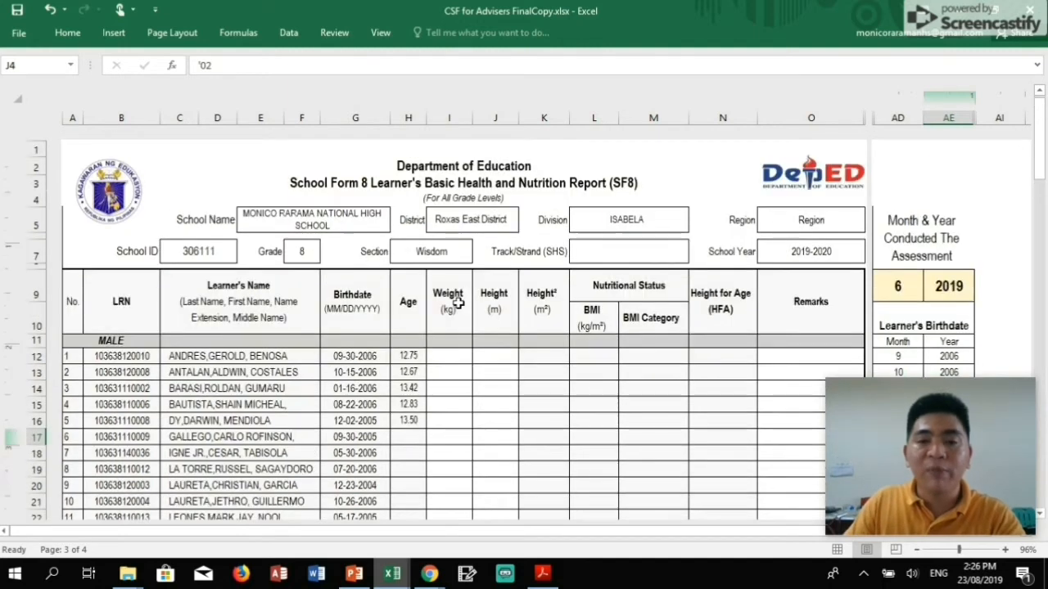
left_click(465, 358)
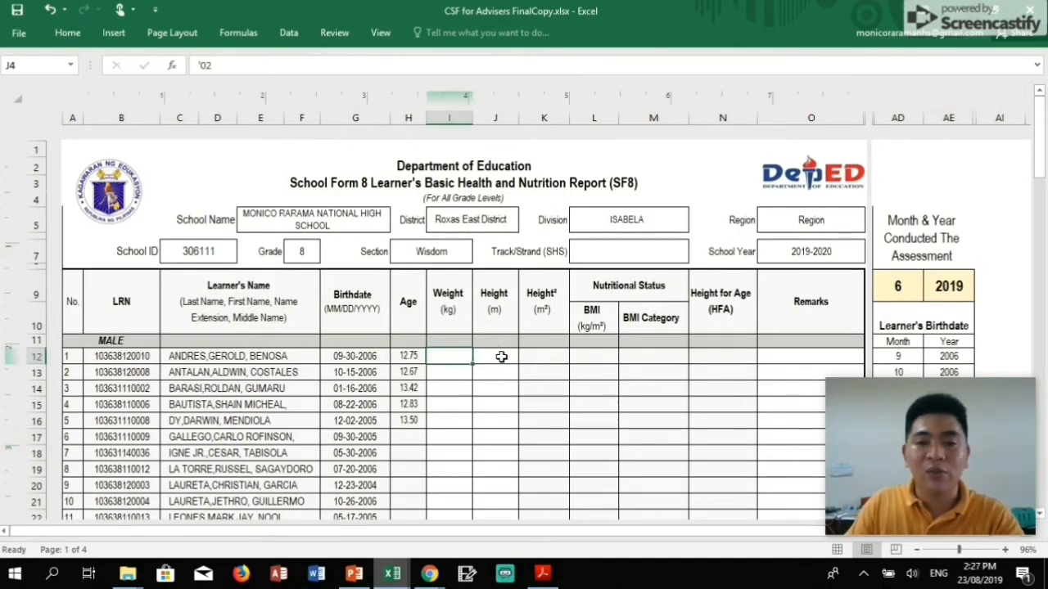
left_click(500, 355)
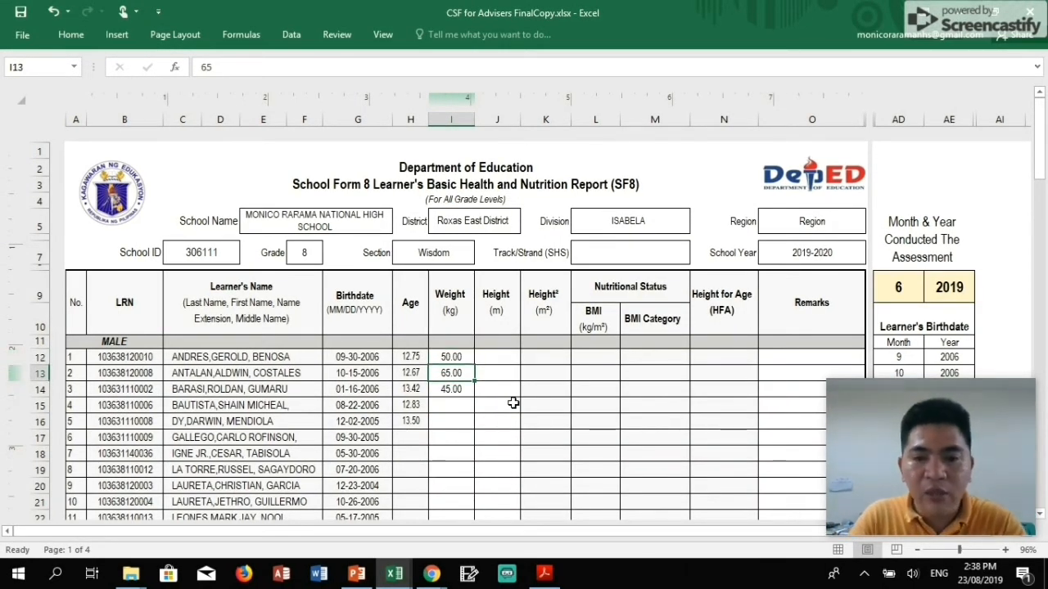
key("Down")
key("Down")
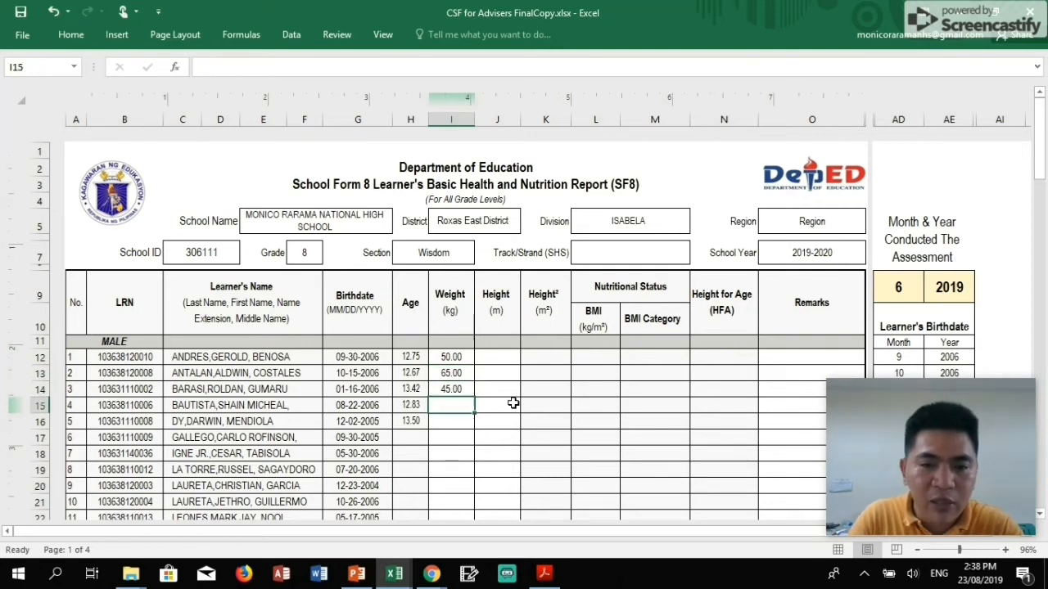
type("35")
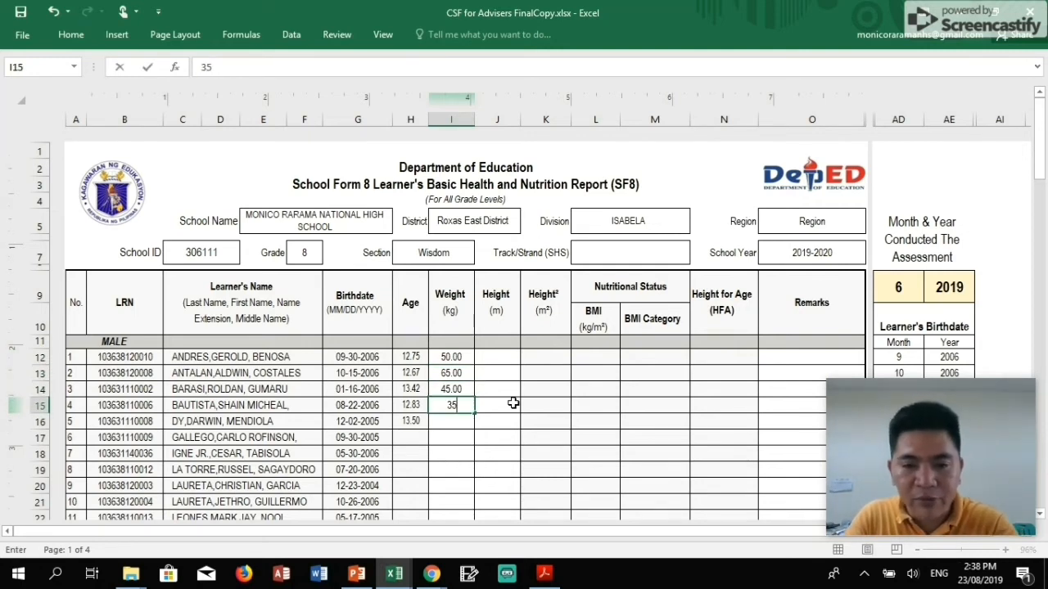
key("Return")
type("30")
key("Tab")
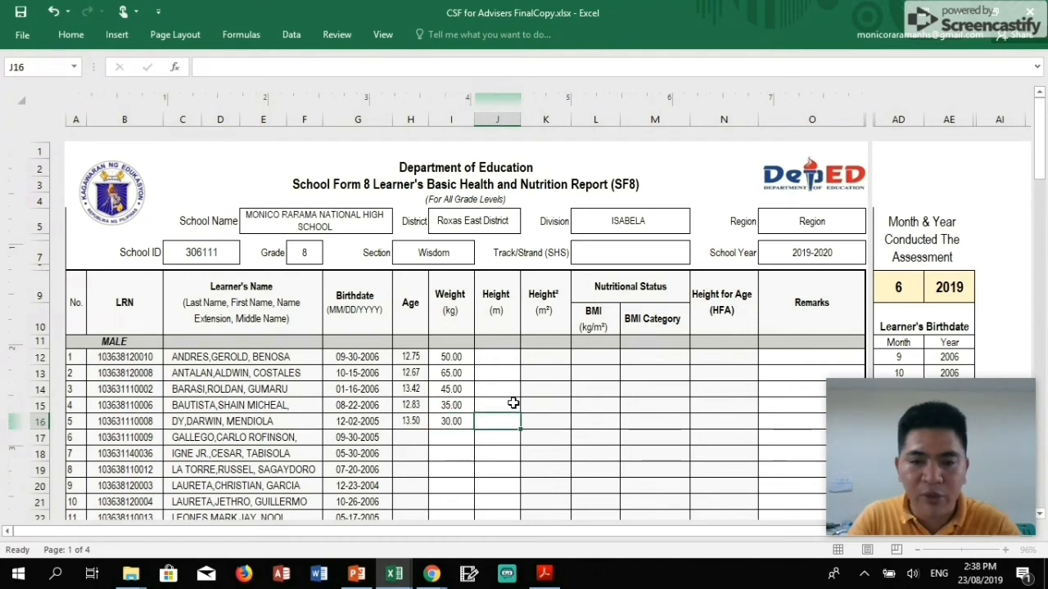
Enter heights 1.5, 1.45, 1.6, 1.7 and 1.6 for the first five male learners.
key("Up")
key("Up")
key("Up")
key("Up")
type("1")
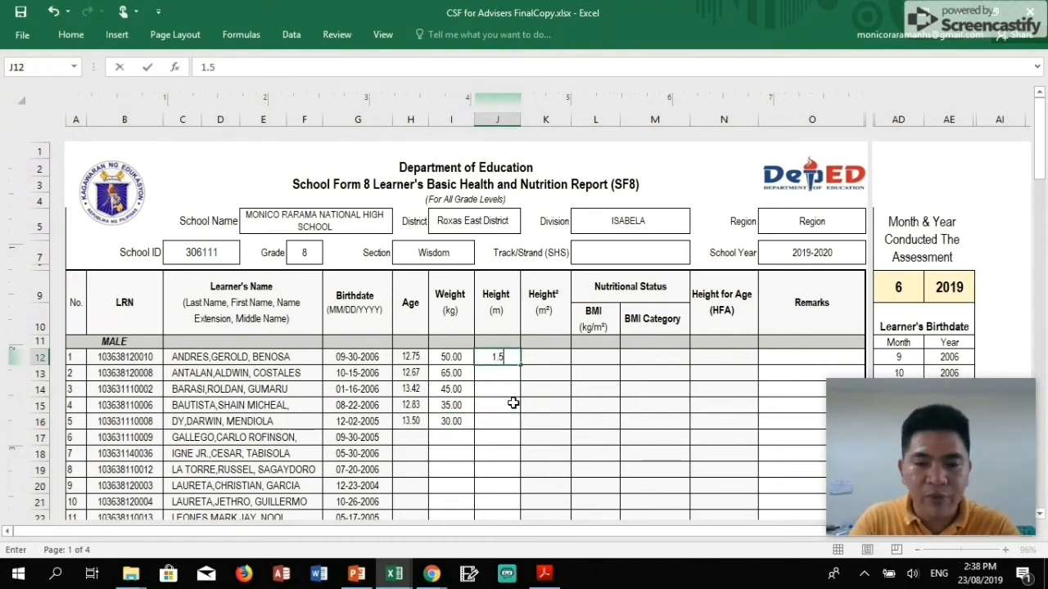
key("Return")
type("1.4")
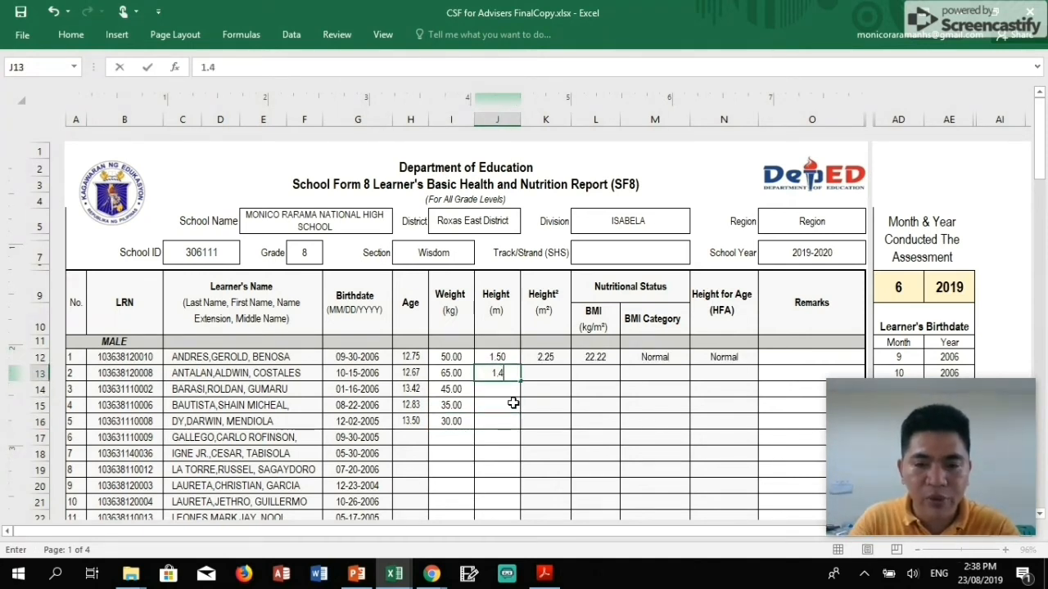
type("5")
key("Return")
type("1.6")
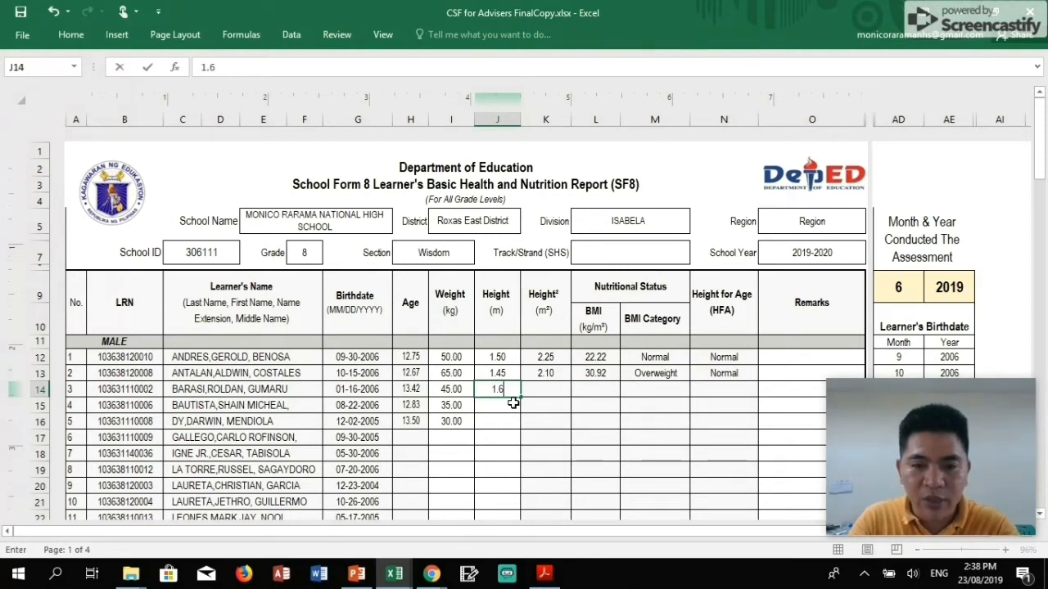
key("Return")
type("1.7")
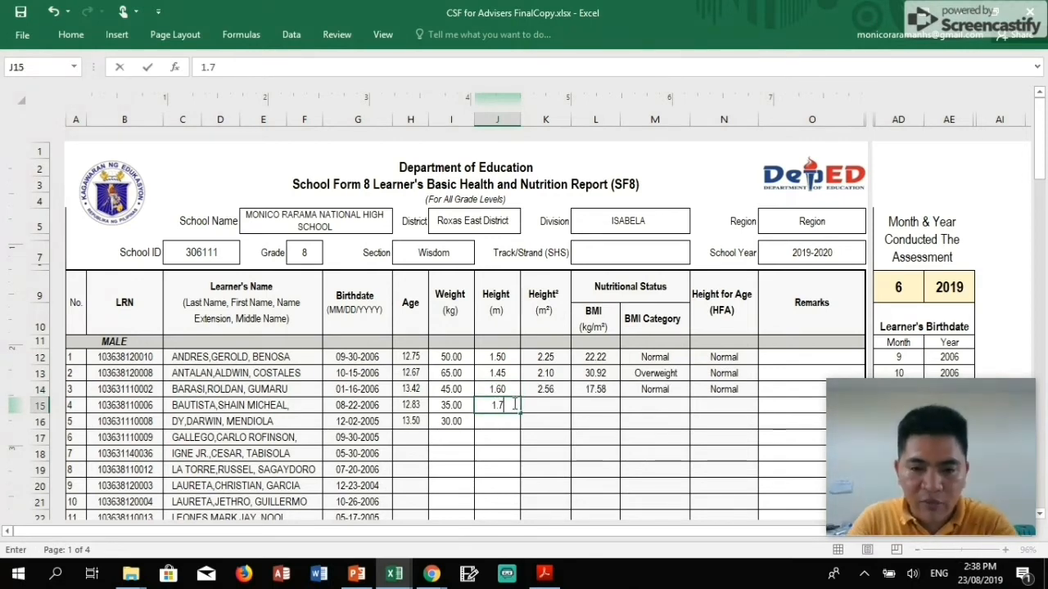
key("Return")
type("1.6")
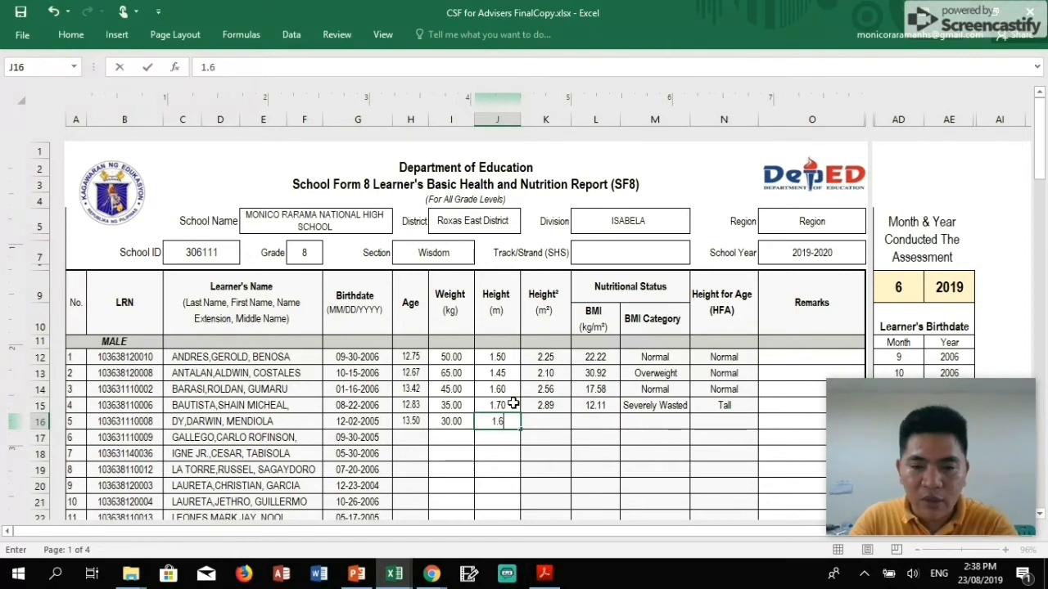
key("ctrl+Return")
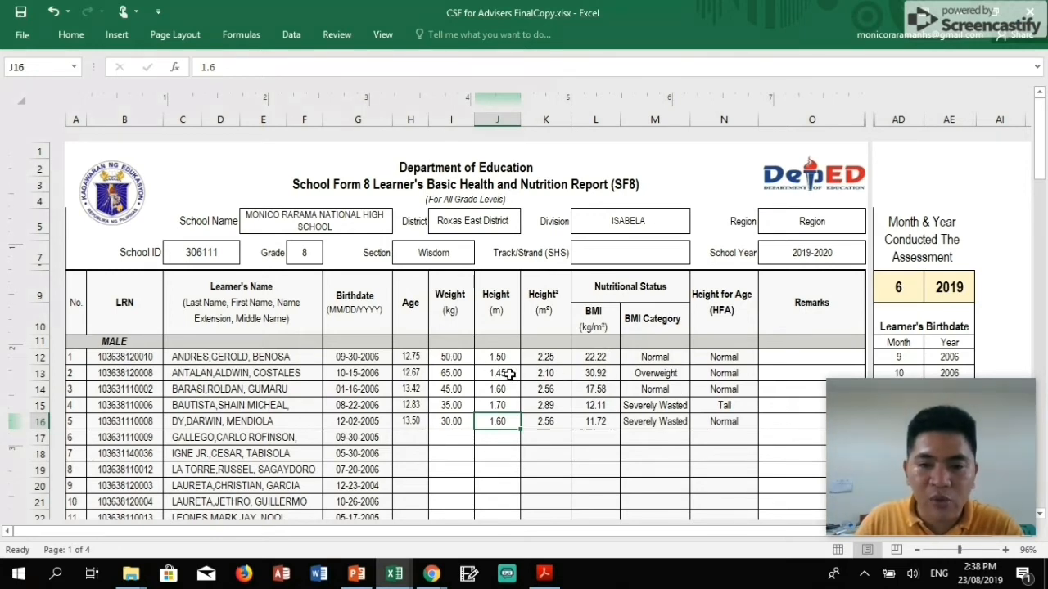
Review the resulting BMI categories and height-for-age results, including Severely Wasted and Tall.
left_click(657, 374)
left_click(714, 373)
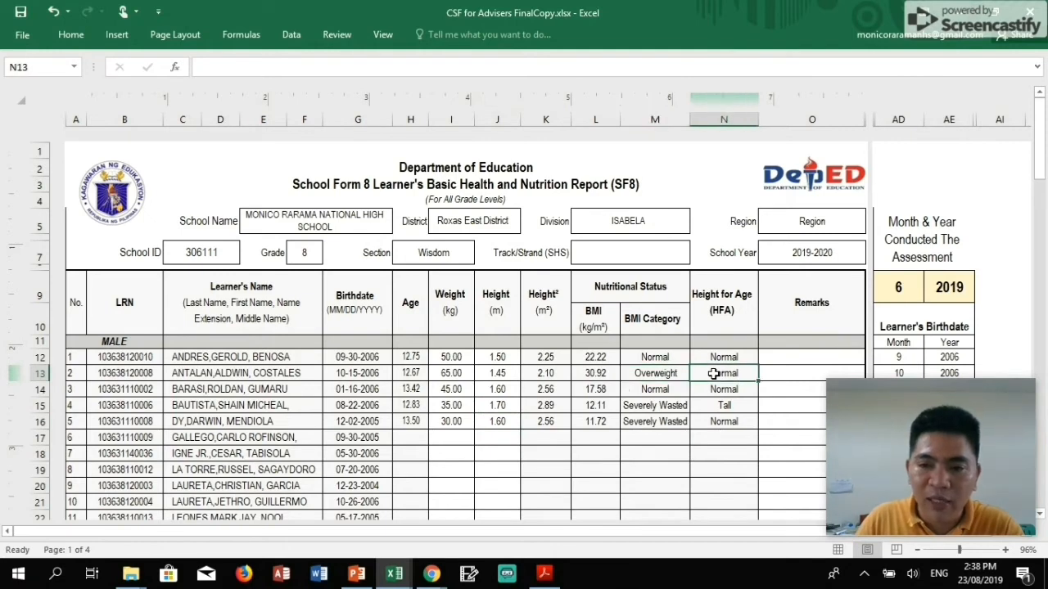
left_click(644, 391)
left_click(695, 391)
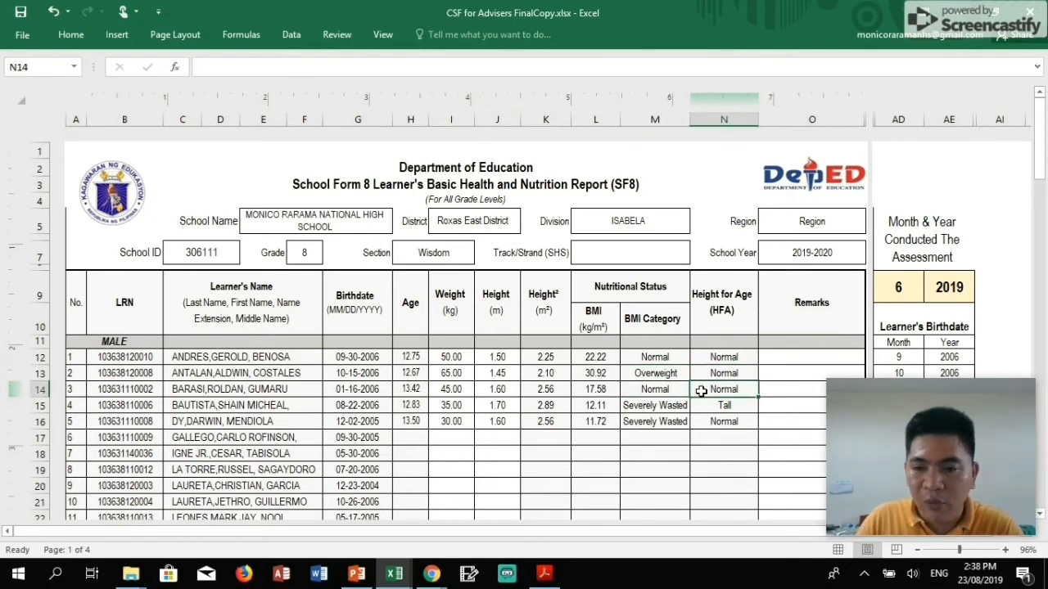
left_click(664, 407)
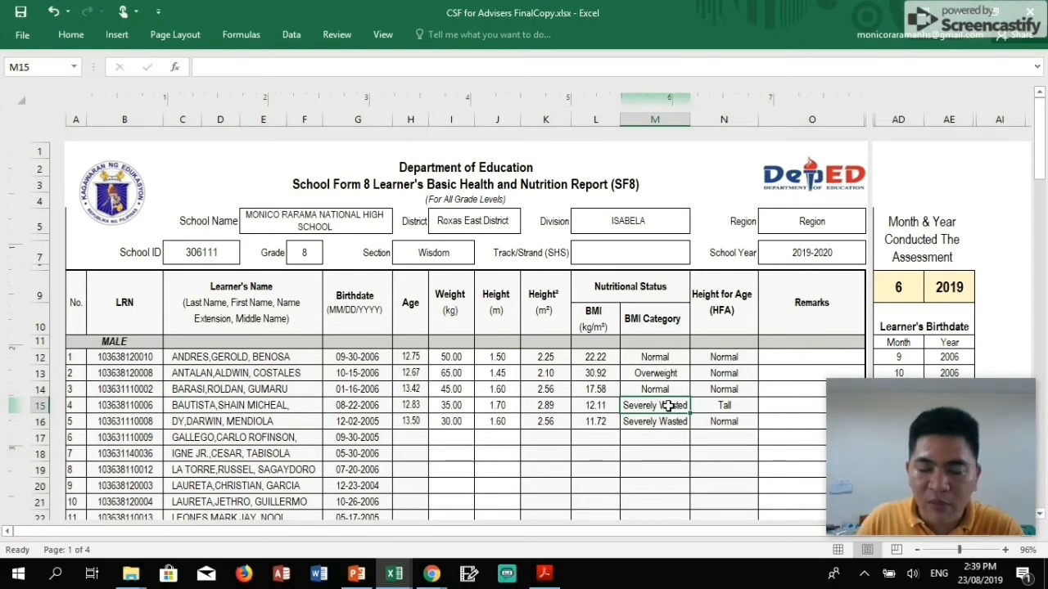
left_click(741, 406)
left_click(676, 422)
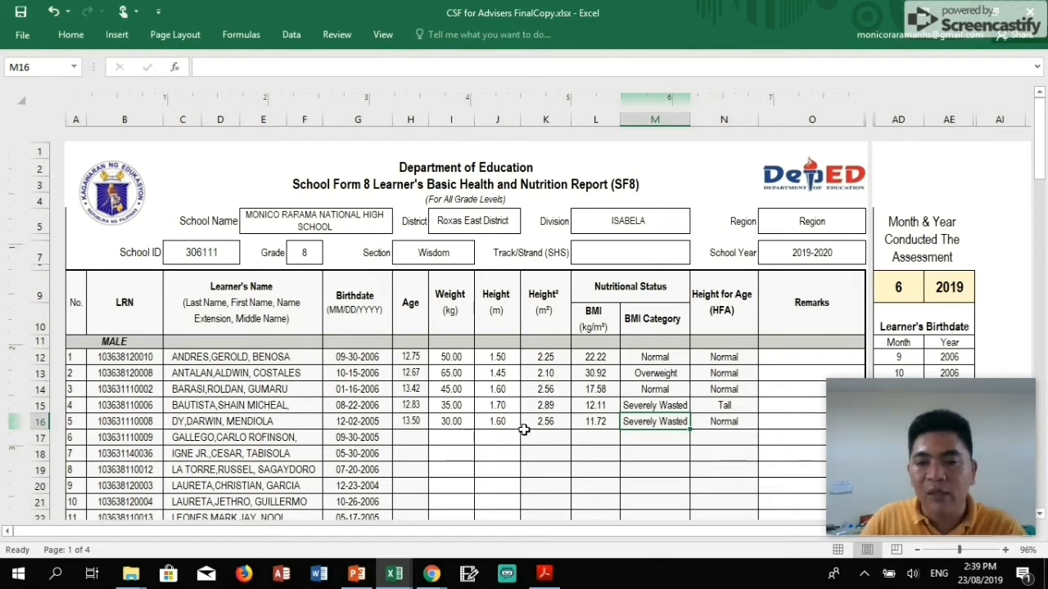
left_click(693, 421)
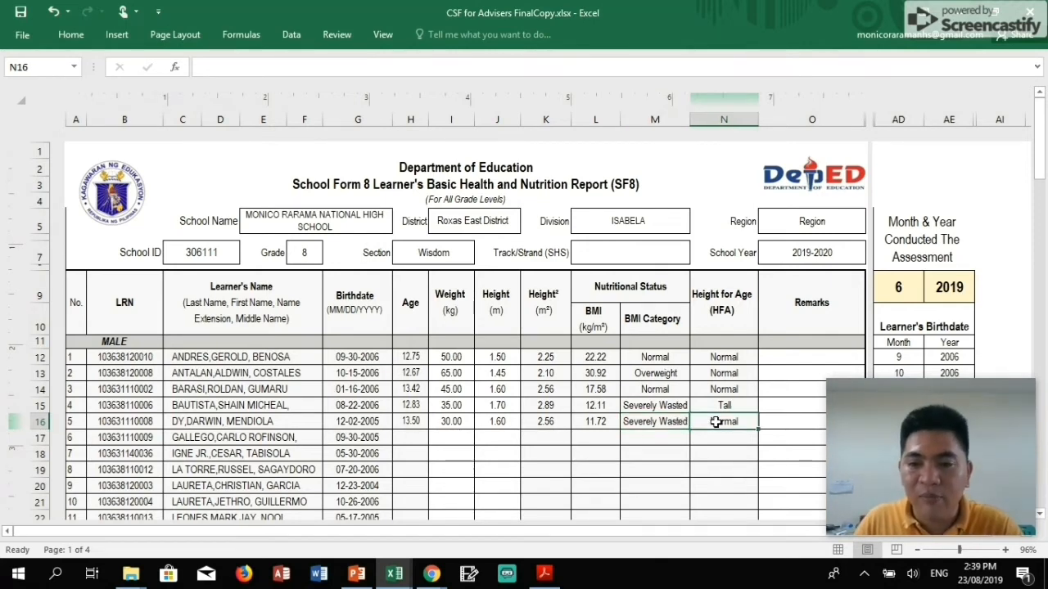
Select the empty rows below the male list, change their row height, undo, and reach the summary table.
scroll(688, 414, "down", 1)
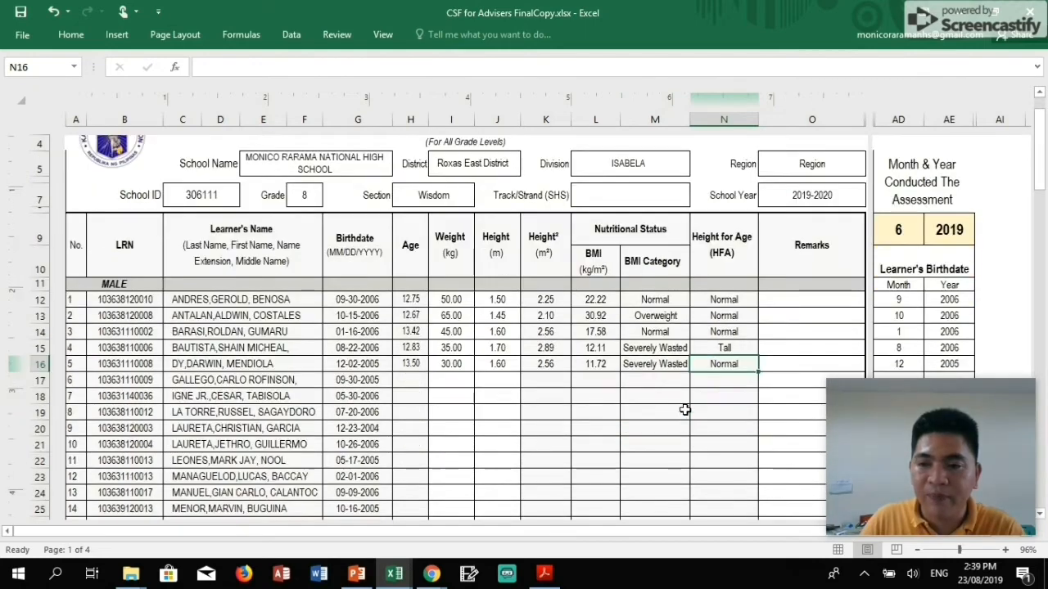
scroll(594, 384, "down", 3)
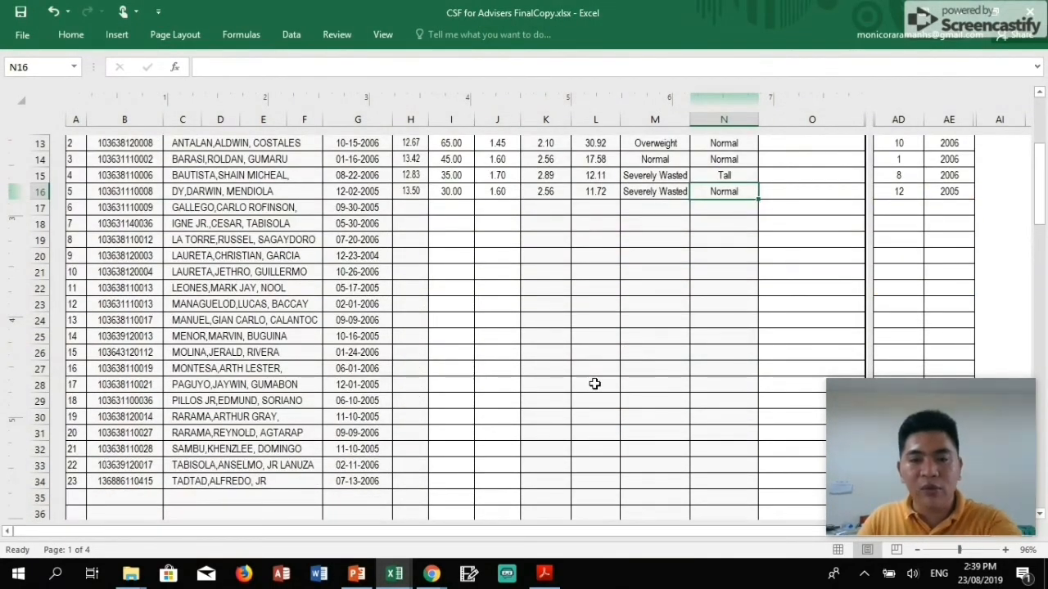
scroll(594, 384, "down", 9)
scroll(594, 384, "down", 4)
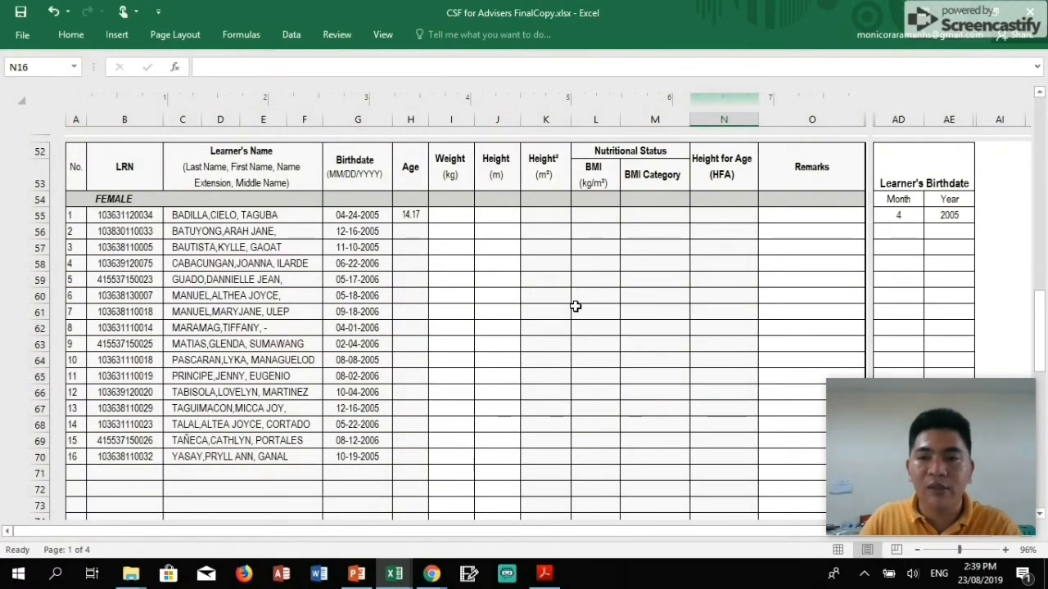
scroll(573, 303, "up", 17)
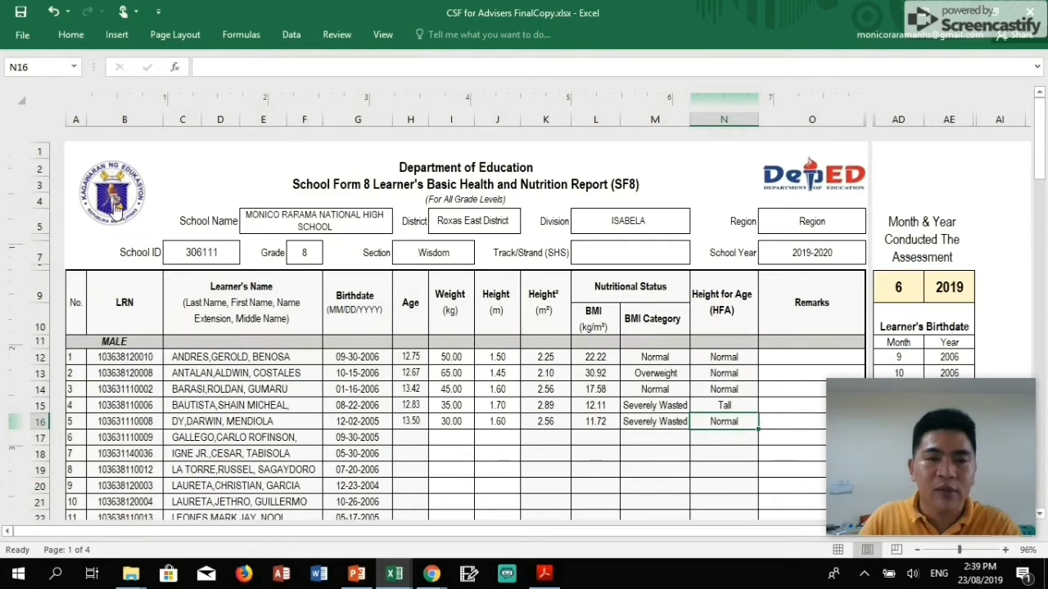
scroll(678, 375, "down", 6)
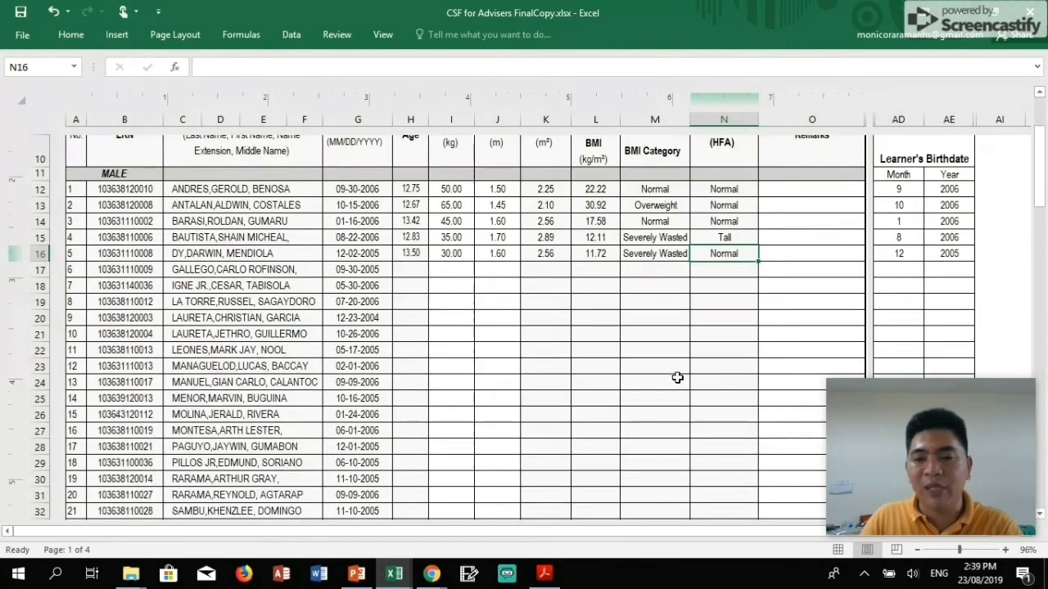
scroll(68, 412, "down", 3)
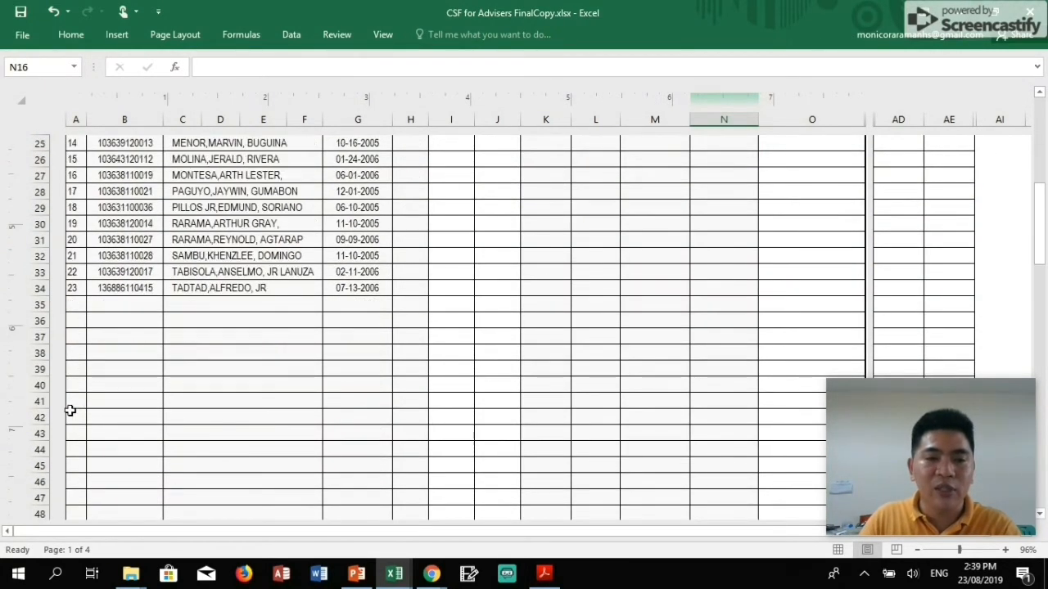
left_click_drag(39, 256, 31, 322)
right_click(30, 323)
left_click(94, 509)
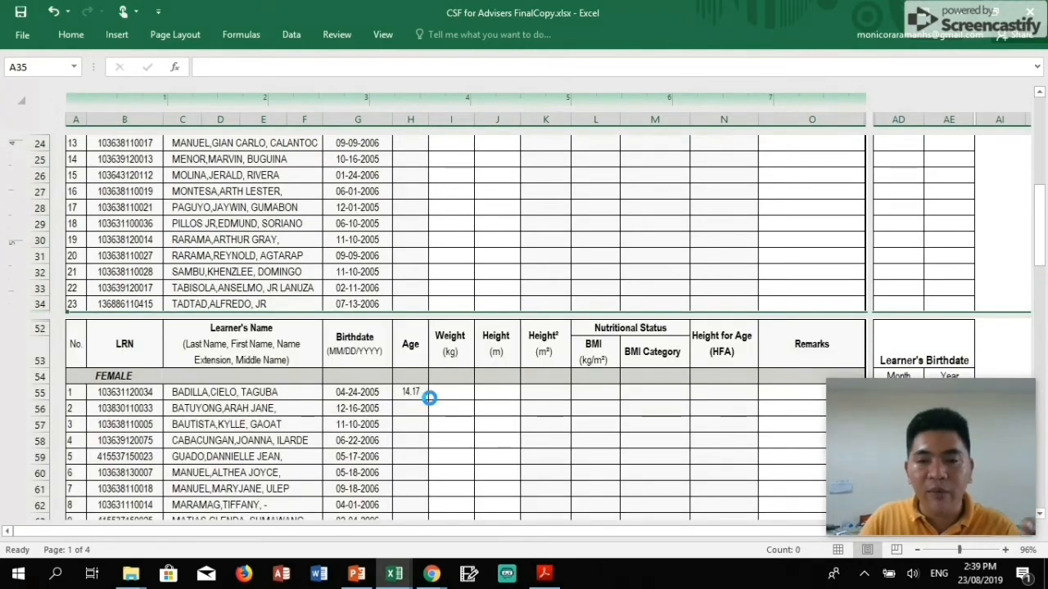
key("ctrl+z")
scroll(435, 387, "down", 3)
scroll(435, 387, "down", 19)
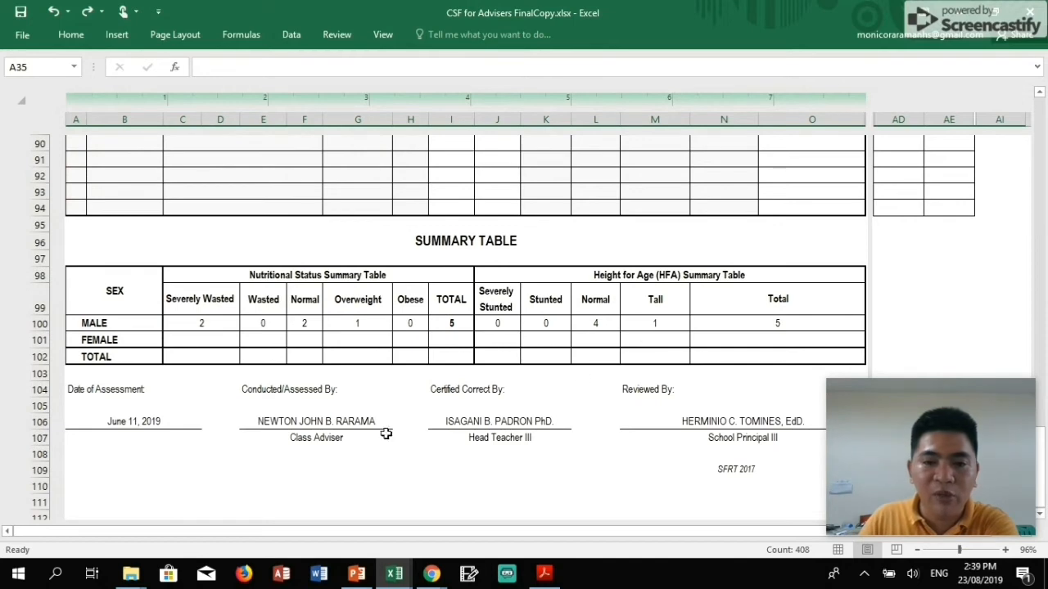
Review the assessment date and the adviser, head teacher and principal names, then return to the dashboard.
left_click(145, 422)
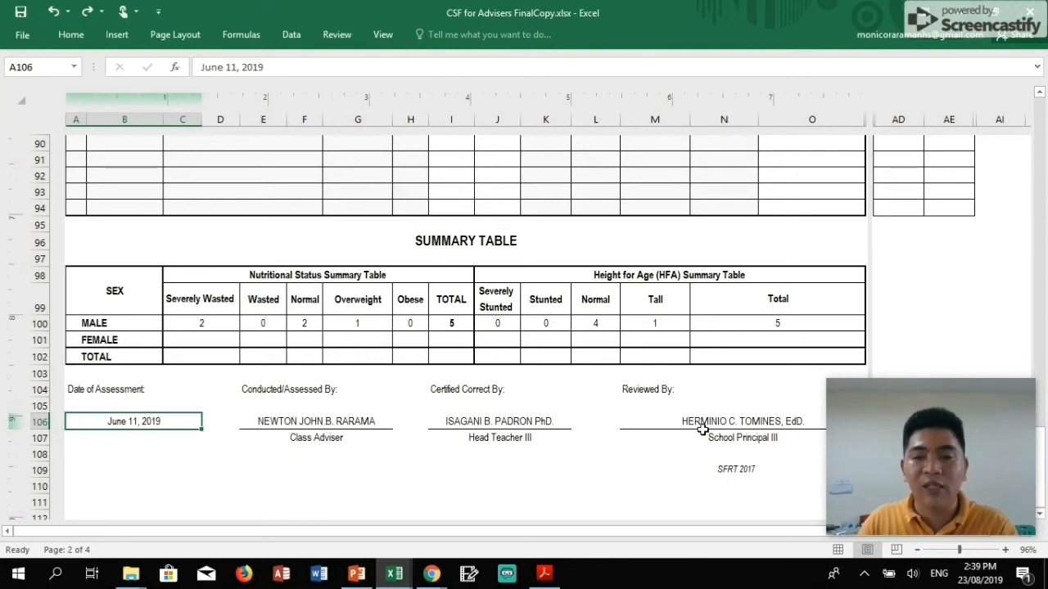
left_click(482, 419)
left_click(359, 423)
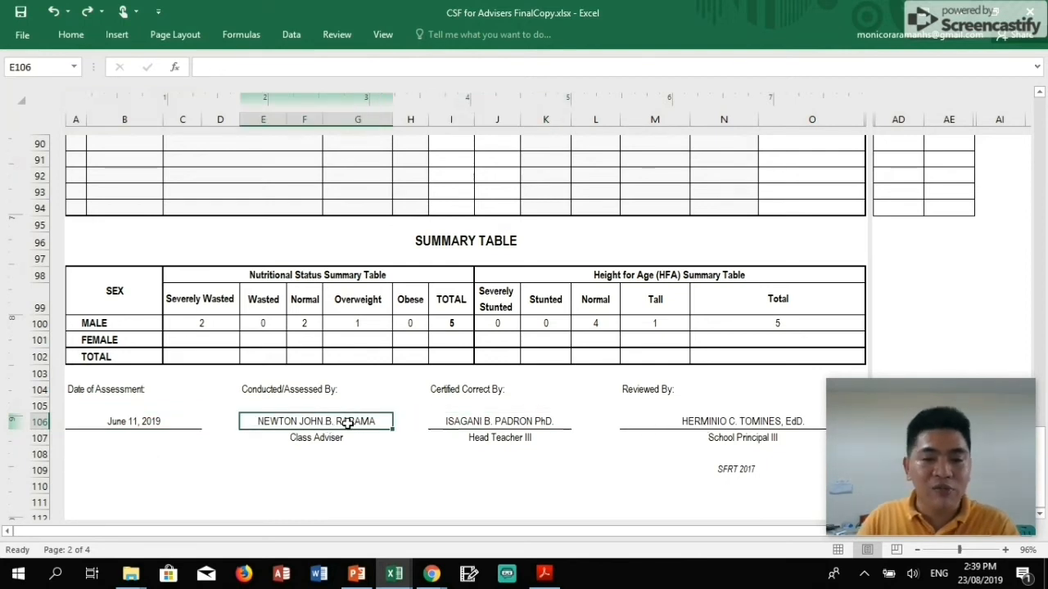
left_click(476, 422)
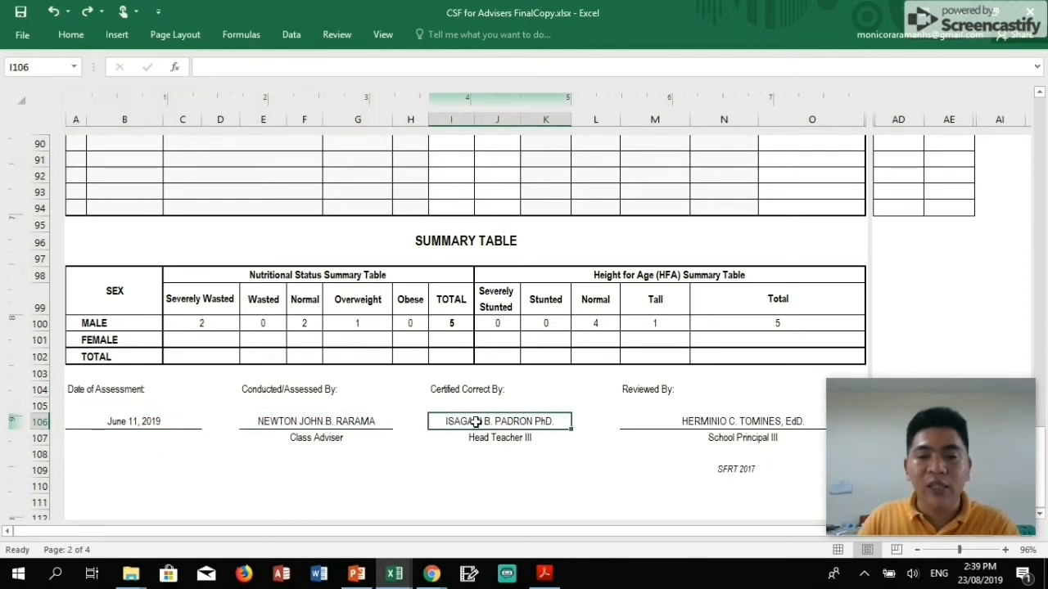
left_click(686, 421)
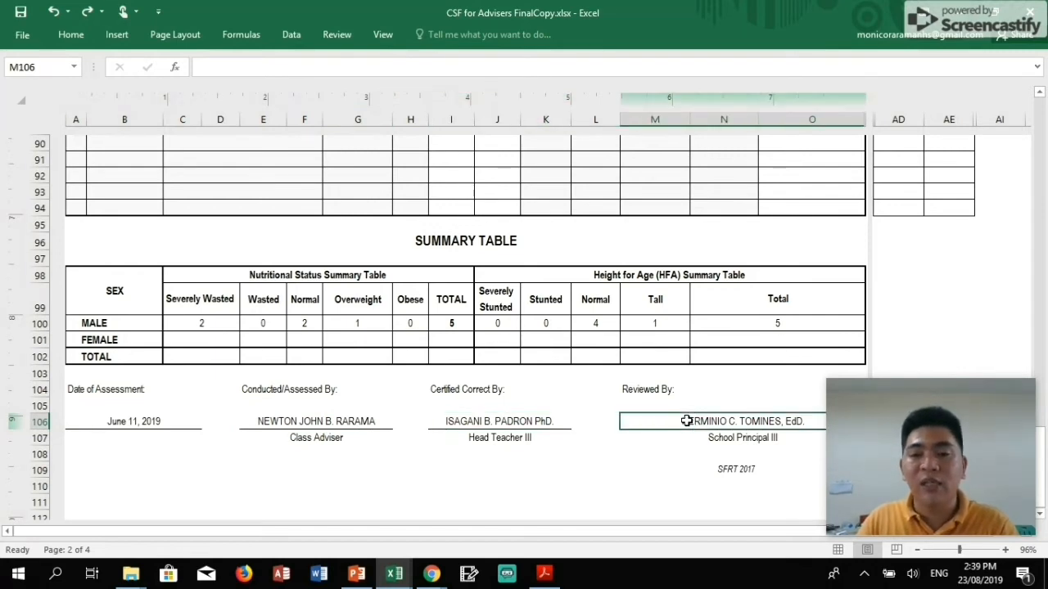
scroll(402, 409, "up", 20)
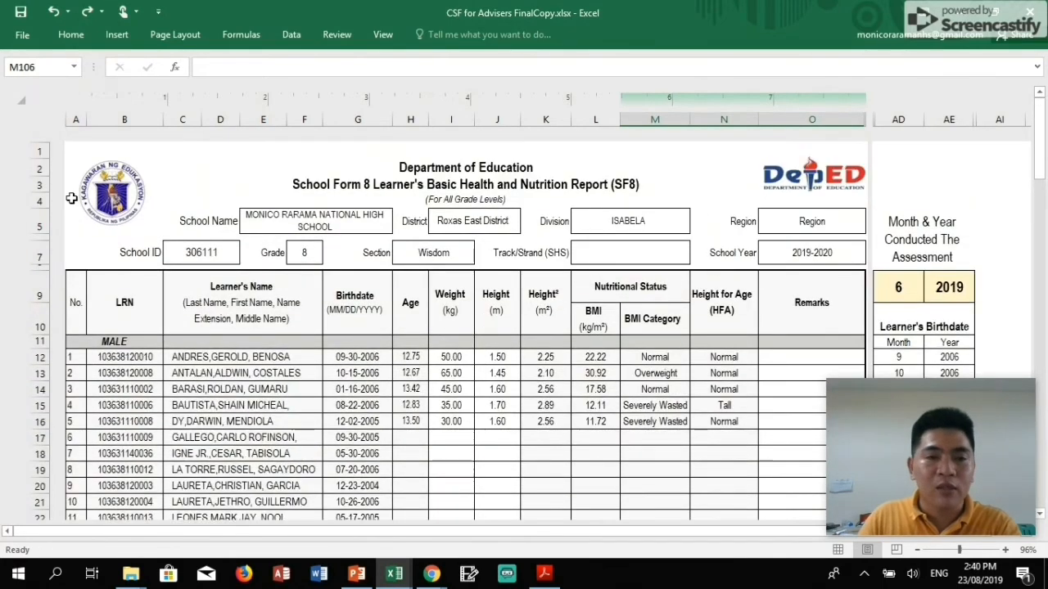
left_click(129, 197)
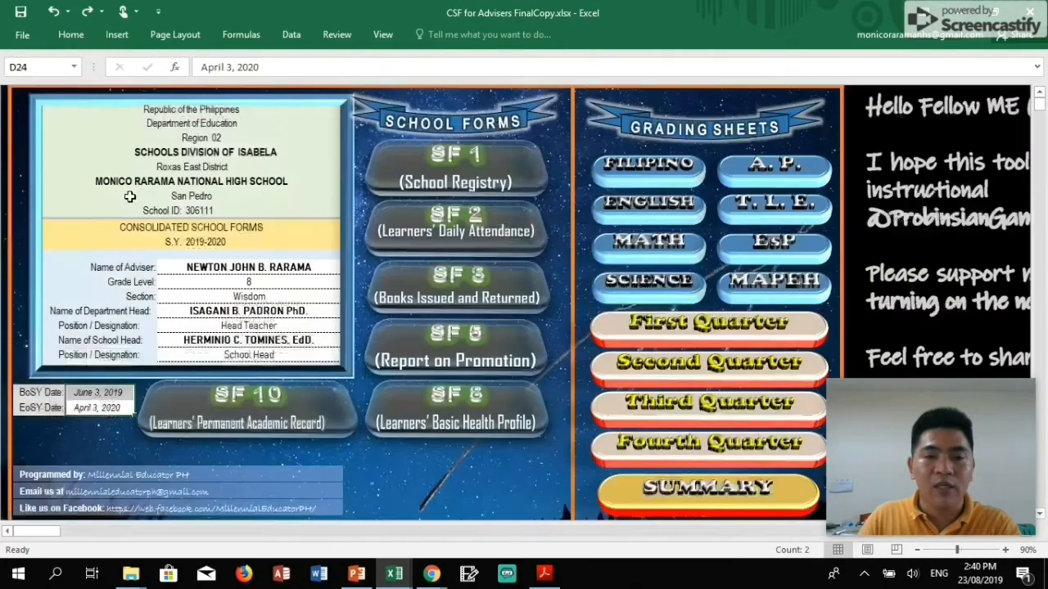
Open the SF 10 permanent record list and select the first learner's Last Name cell E7.
left_click(289, 414)
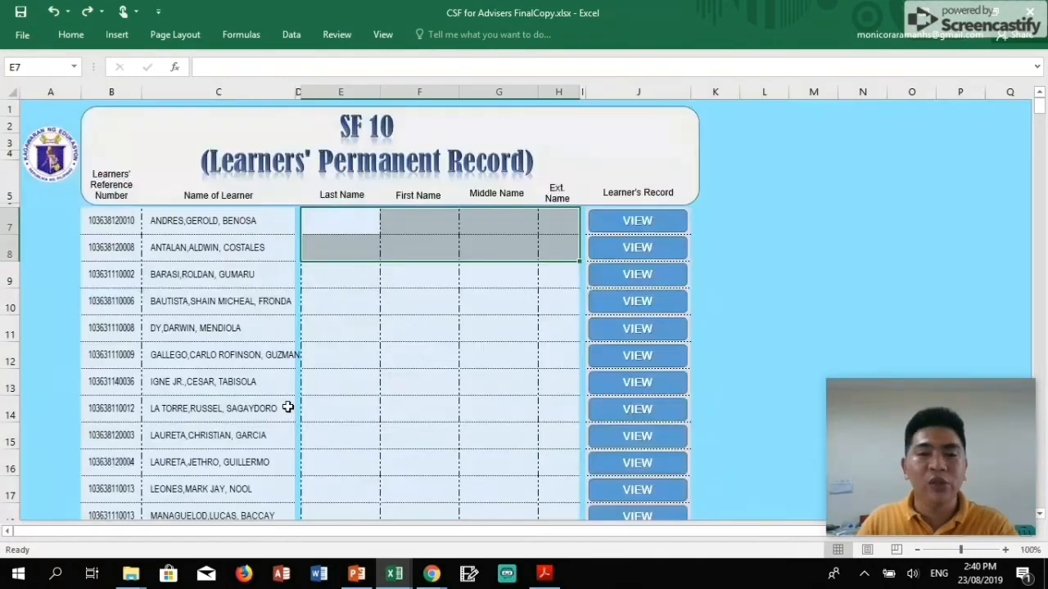
left_click(352, 226)
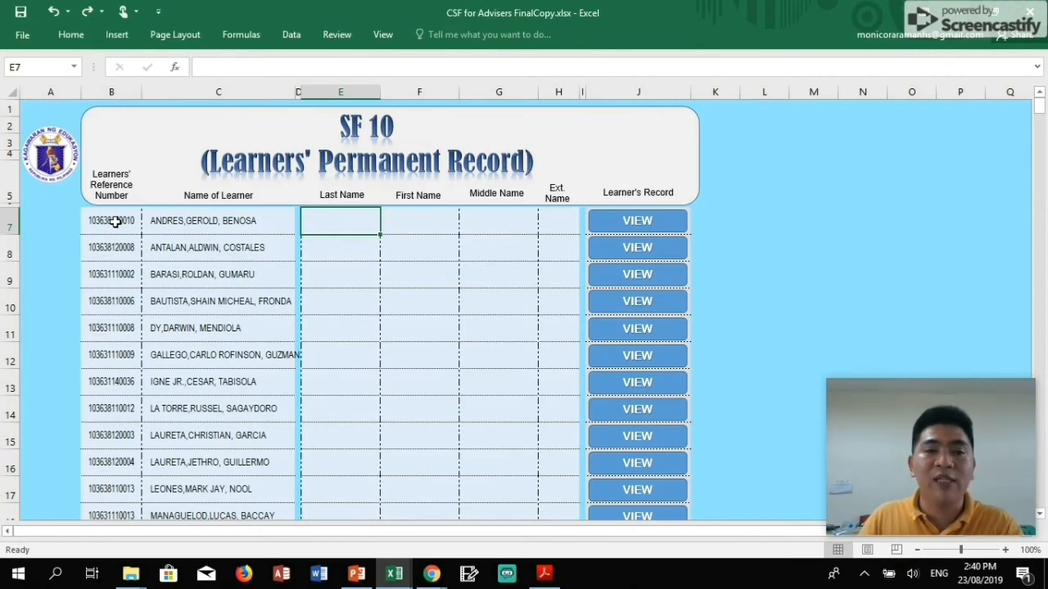
Review the first learner's Last, First, Middle and Ext. Name cells in row 7.
left_click(407, 221)
left_click(348, 230)
left_click(411, 220)
left_click(476, 220)
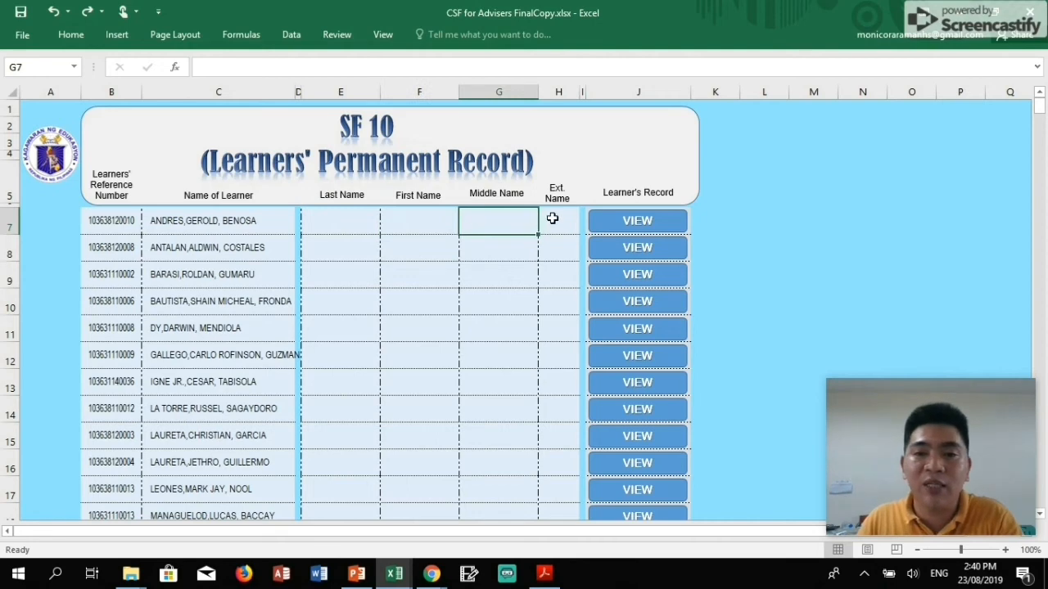
left_click(552, 218)
left_click(362, 221)
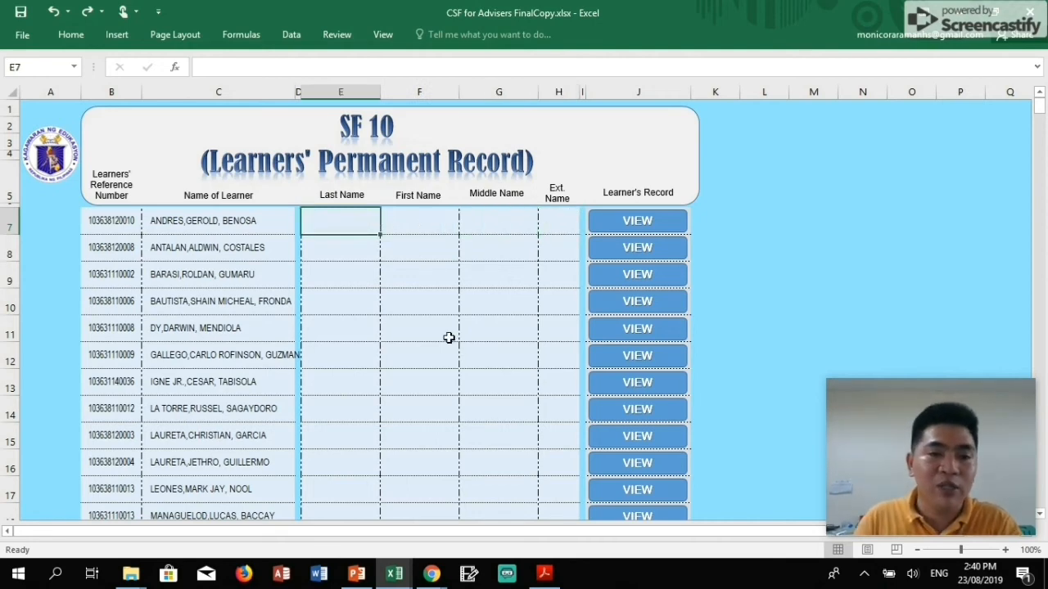
Enter the learner's last, first and middle names in capitals, with '-' as the name extension.
type("andr")
key("Caps_Lock")
key("BackSpace")
key("BackSpace")
key("BackSpace")
key("BackSpace")
key("Tab")
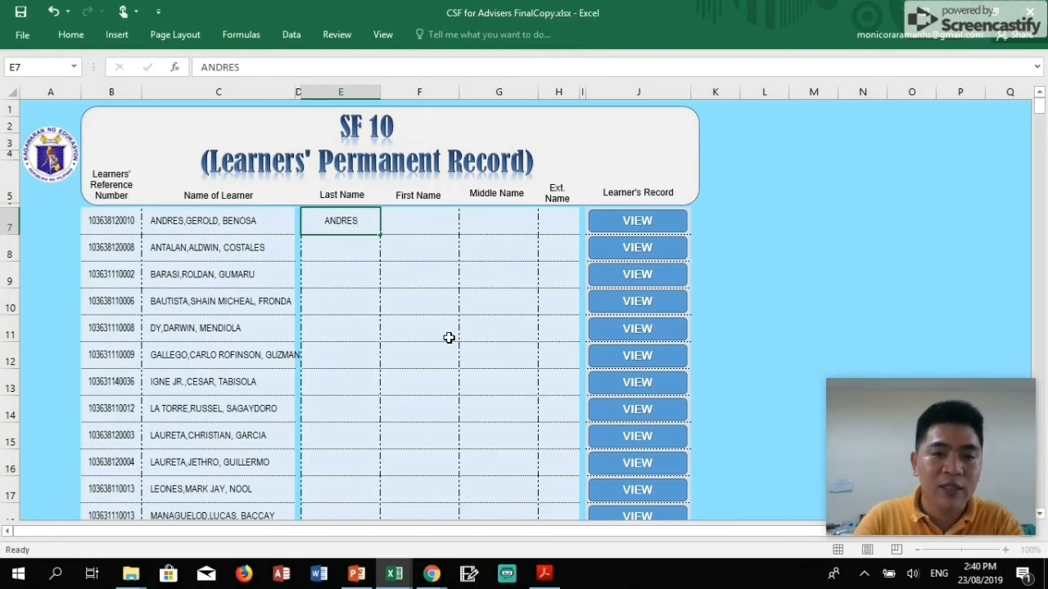
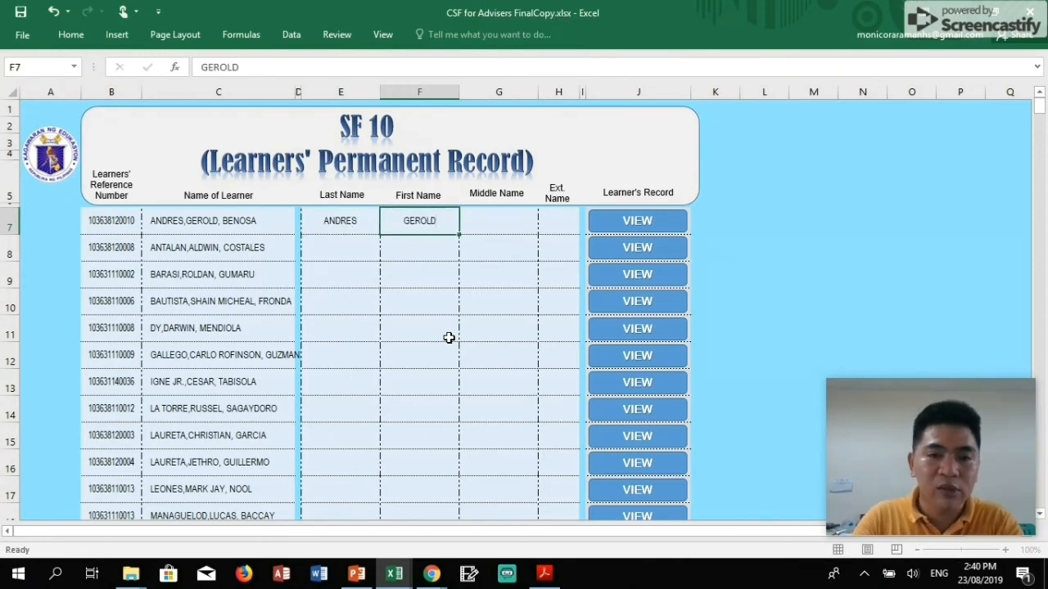
key("Tab")
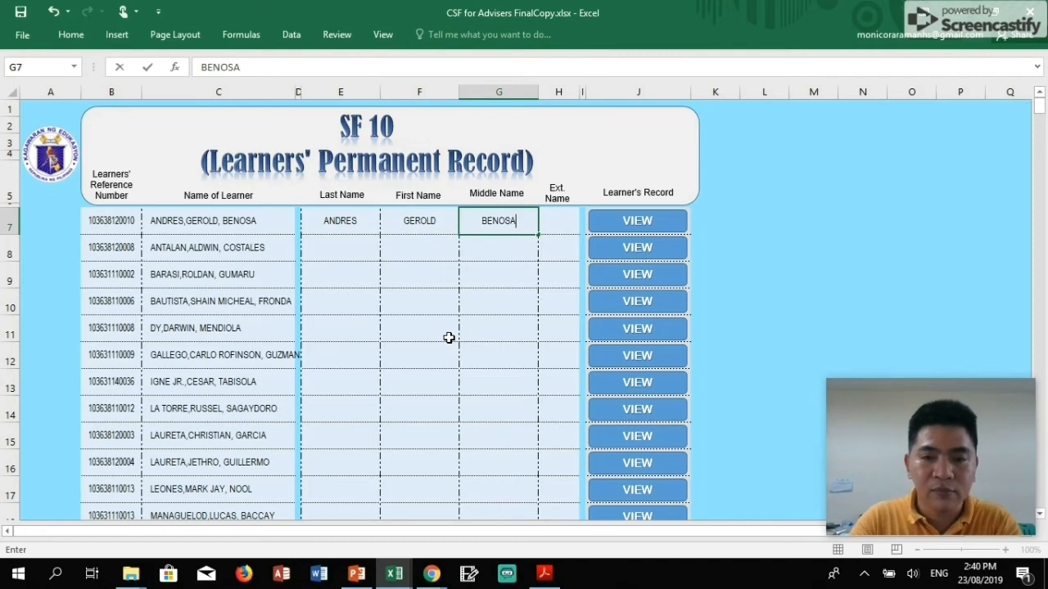
key("Tab")
type("-")
key("Return")
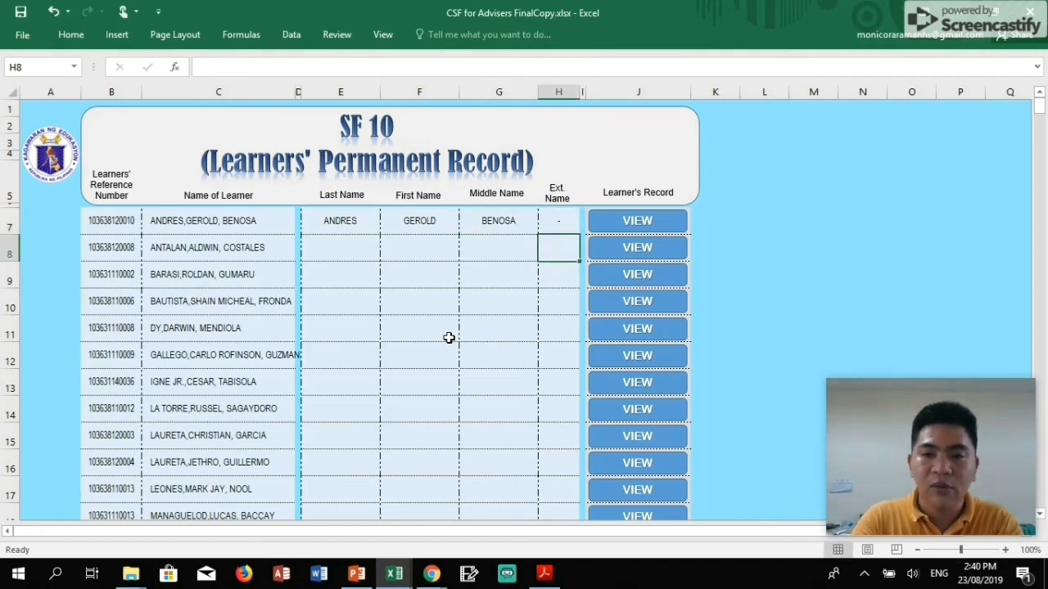
key("Up")
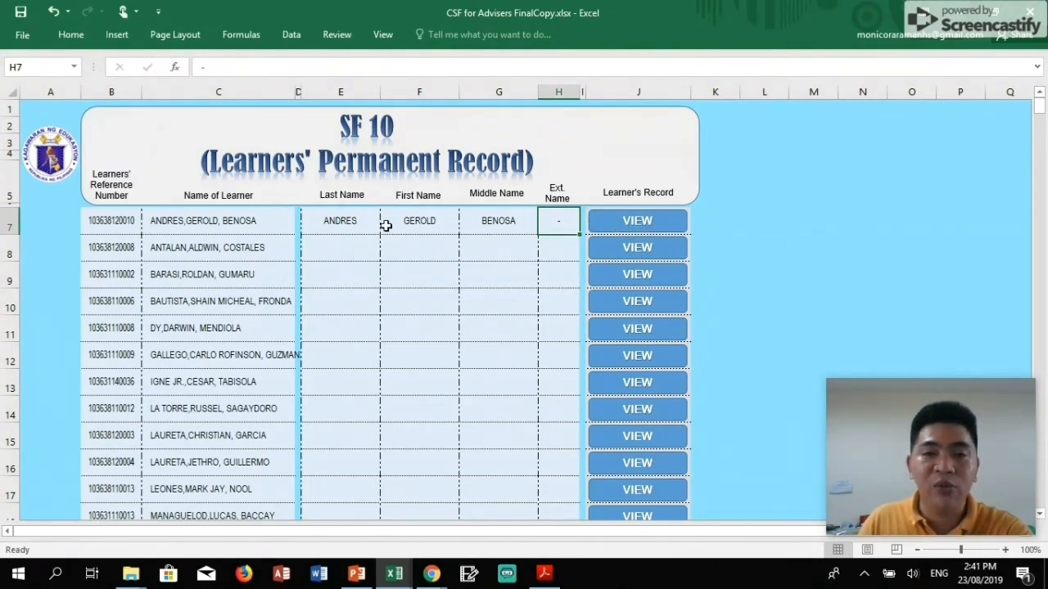
Open the first learner's SF10-JHS record and review the Filipino and English quarterly rating cells.
left_click(627, 223)
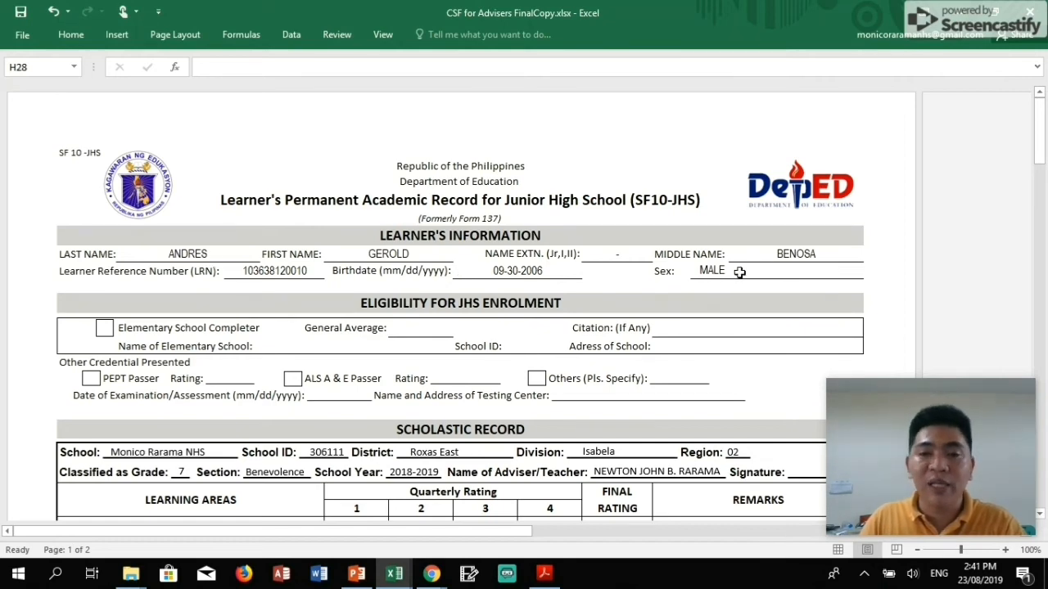
scroll(413, 403, "down", 2)
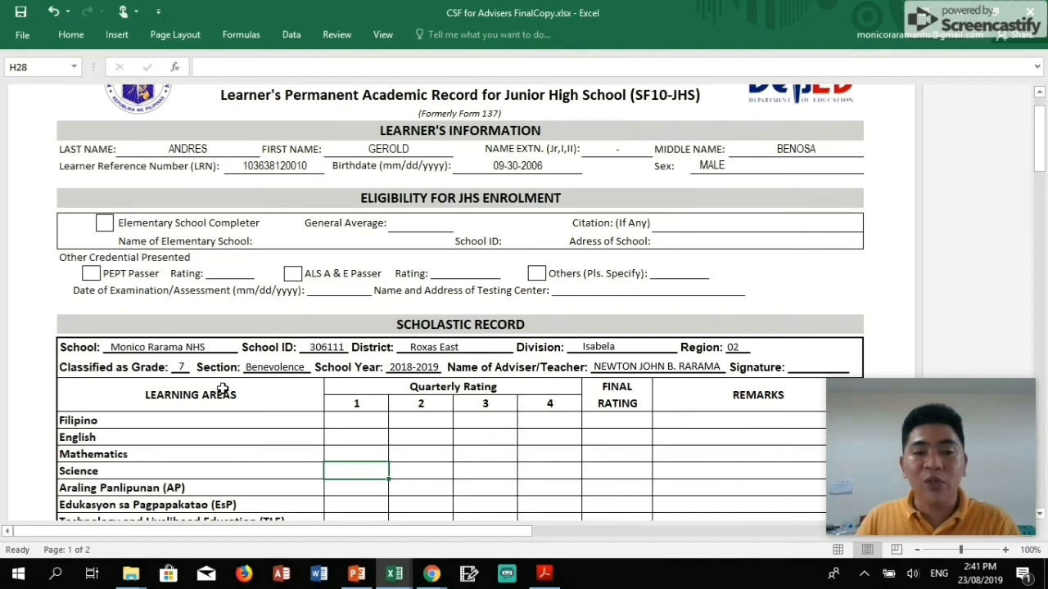
scroll(386, 432, "down", 1)
scroll(386, 431, "down", 1)
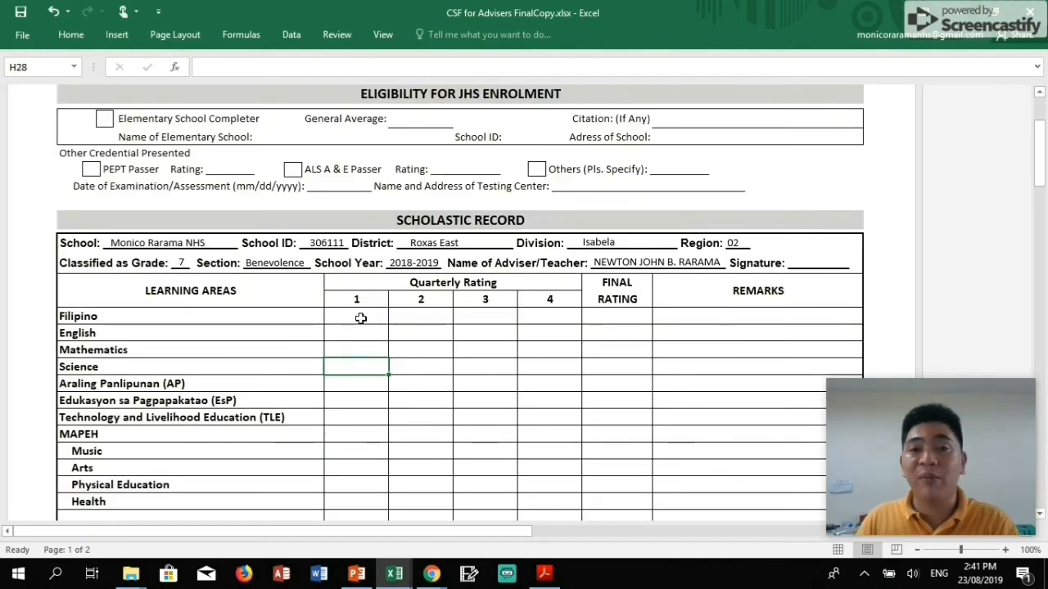
left_click(373, 317)
left_click(432, 320)
left_click(493, 318)
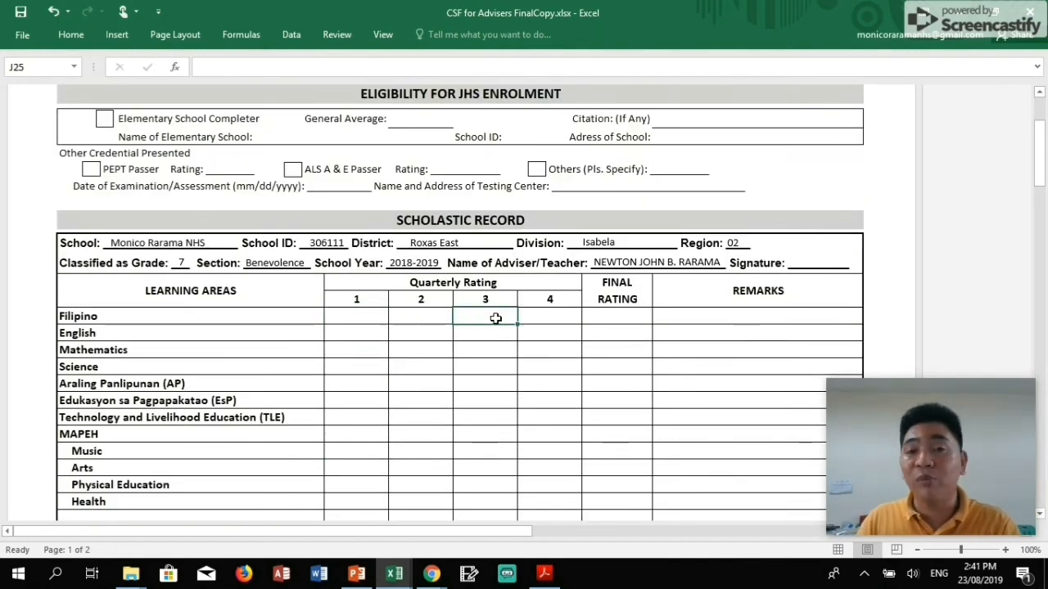
left_click(557, 319)
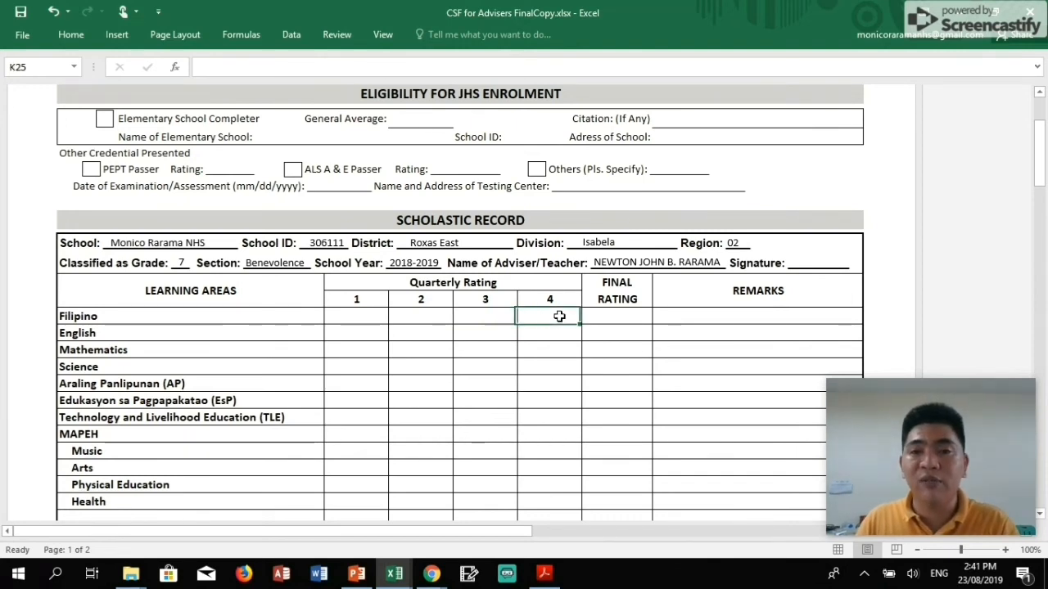
left_click(375, 335)
left_click(422, 333)
left_click(487, 332)
left_click(556, 332)
Select the next grade block's quarterly rating cells H51:K62.
scroll(513, 374, "down", 10)
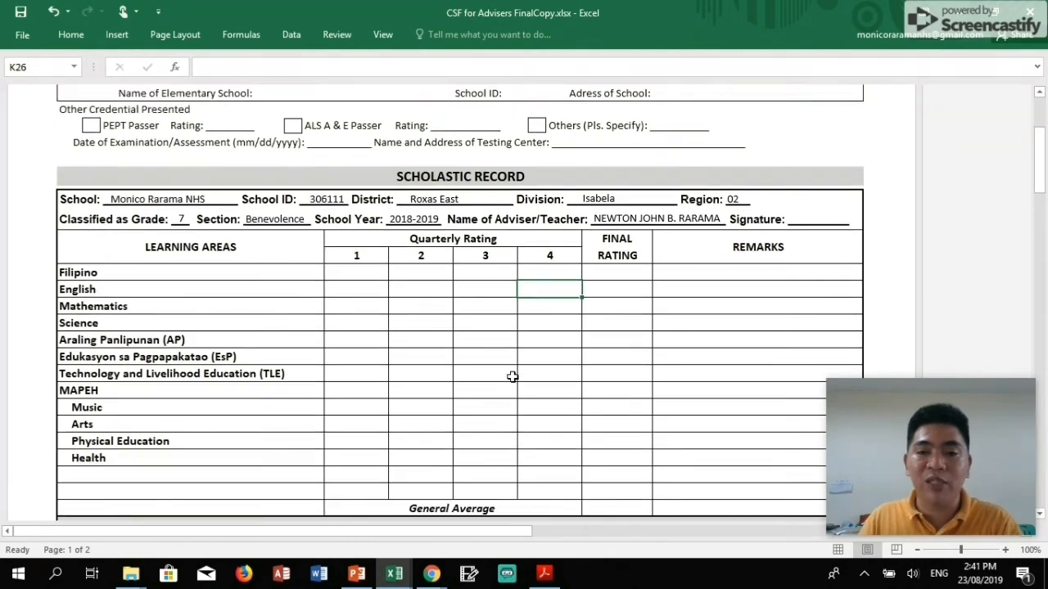
left_click(340, 256)
left_click(419, 262)
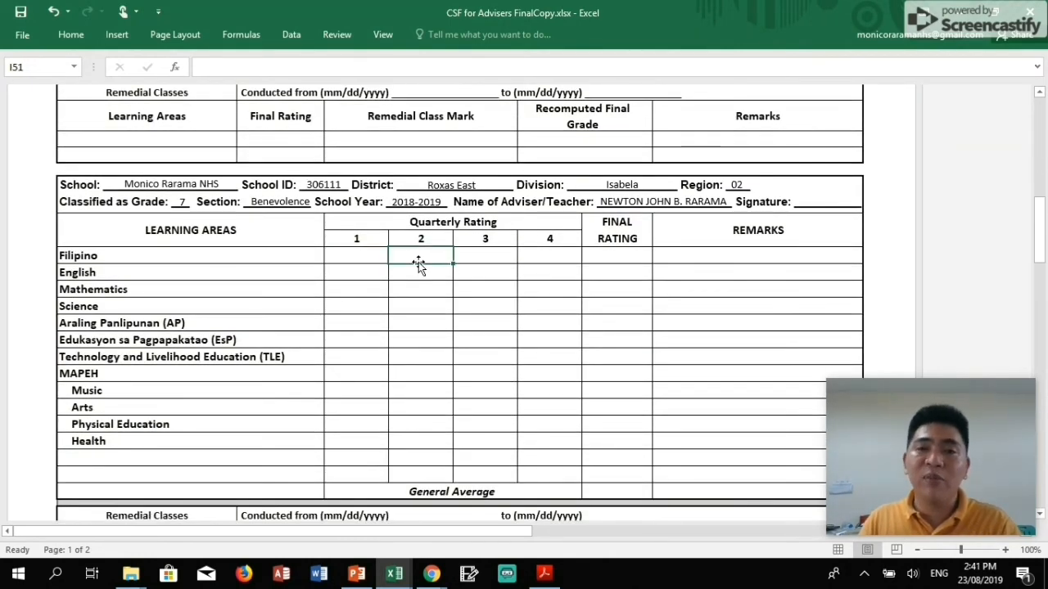
mouse_move(377, 256)
left_mouse_down()
mouse_move(540, 274)
mouse_move(559, 462)
left_mouse_up()
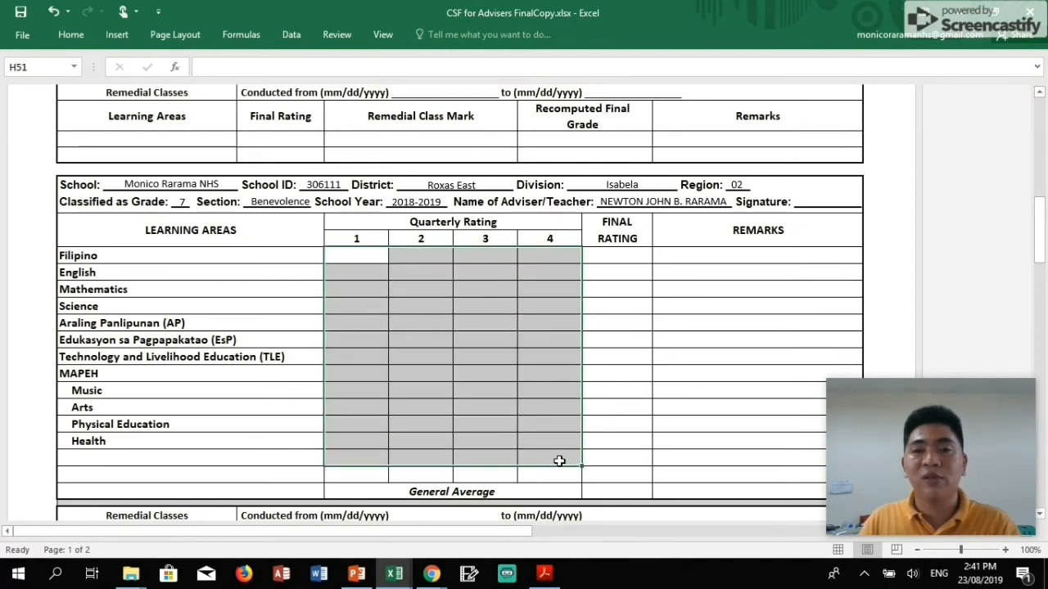
scroll(478, 379, "up", 4)
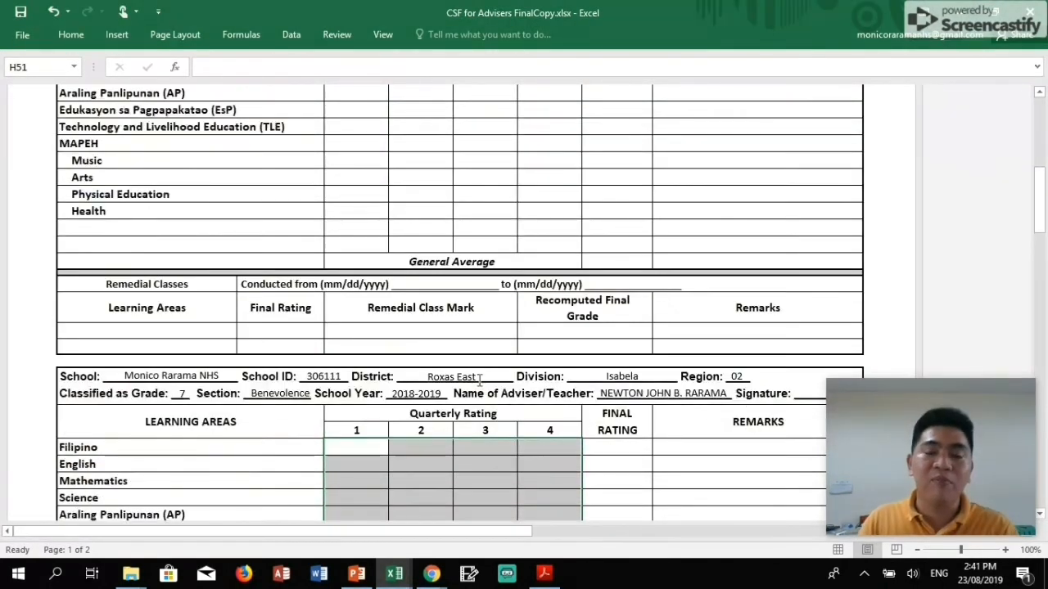
scroll(480, 379, "up", 5)
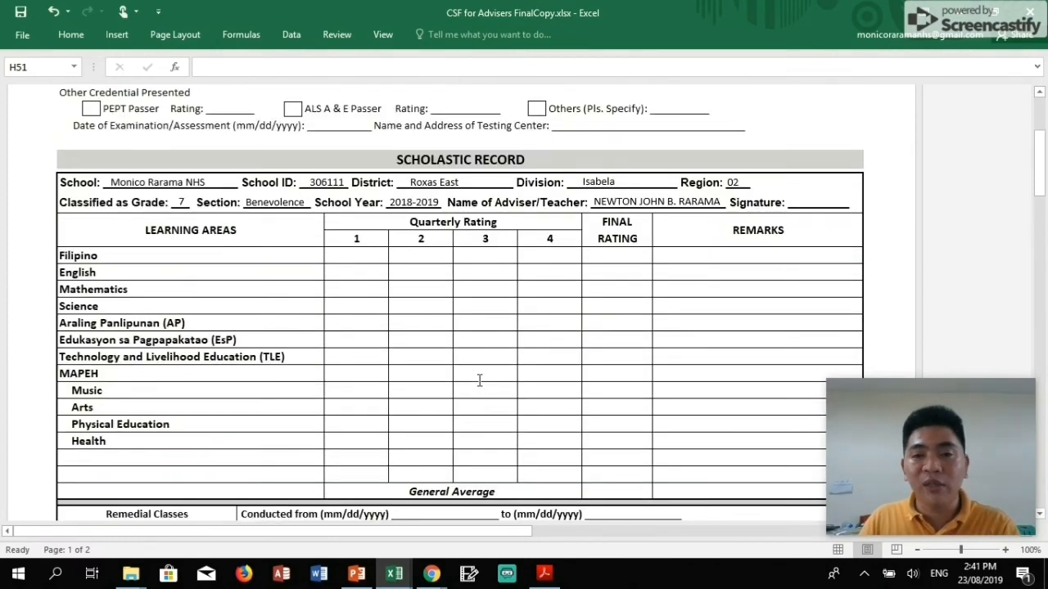
scroll(479, 379, "up", 4)
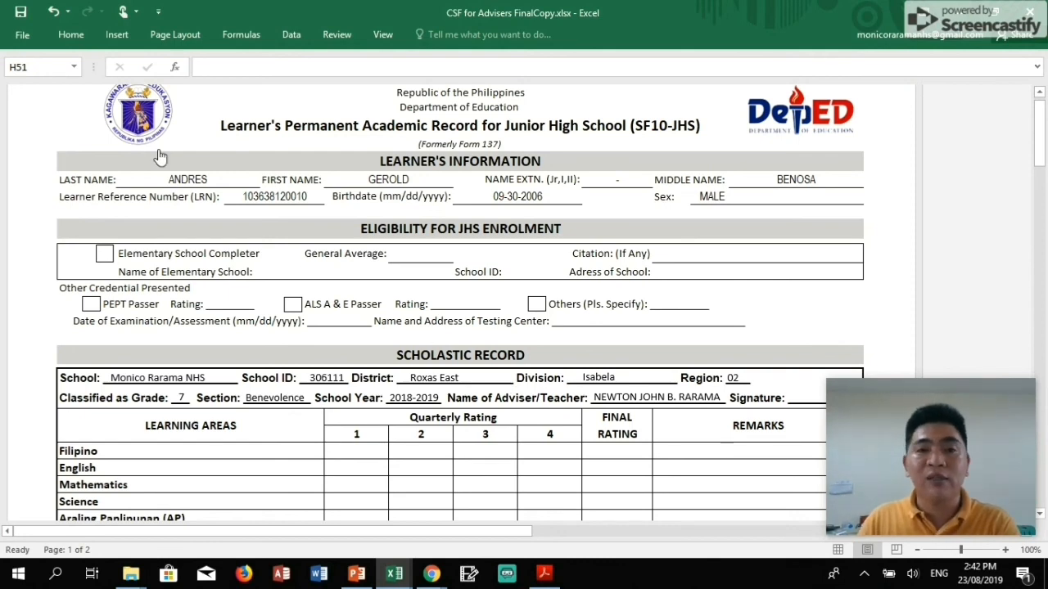
Go back through the SF 10 list to the dashboard, open SF 1, then return to Front.
scroll(160, 158, "up", 1)
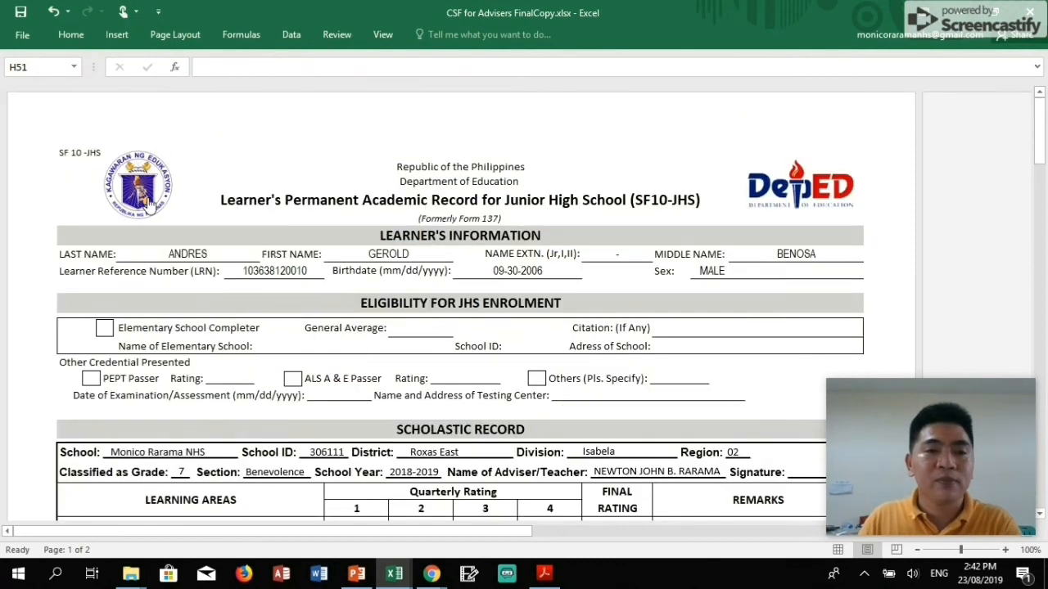
left_click(147, 199)
left_click(56, 160)
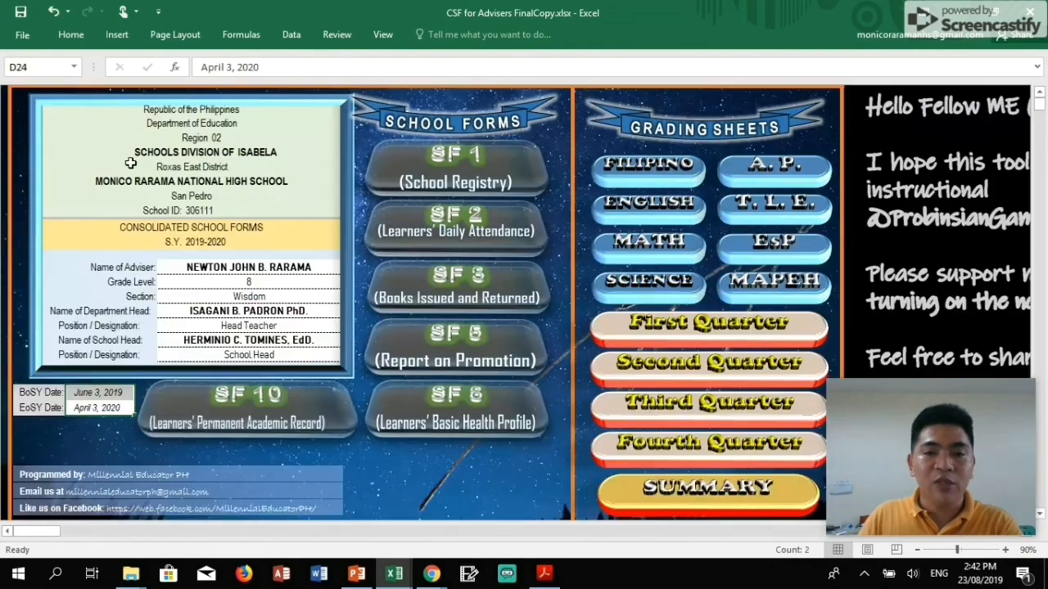
left_click(420, 168)
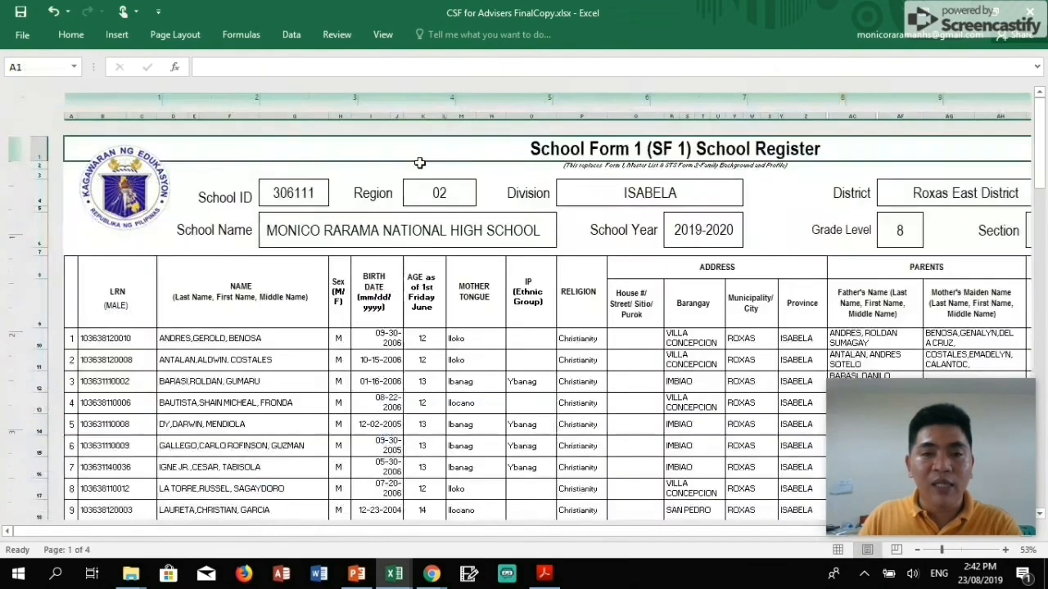
left_click(135, 209)
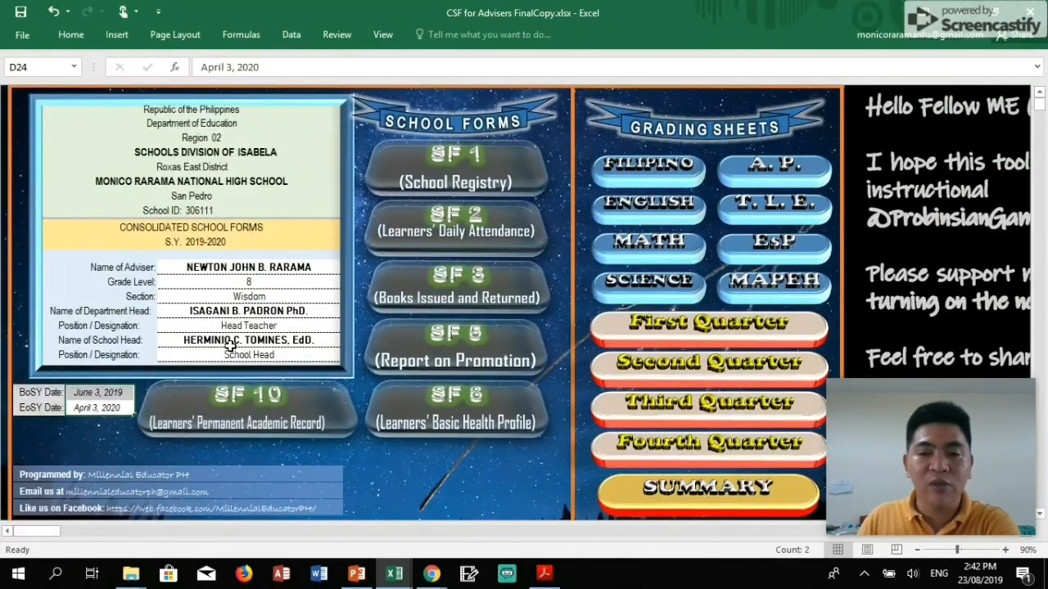